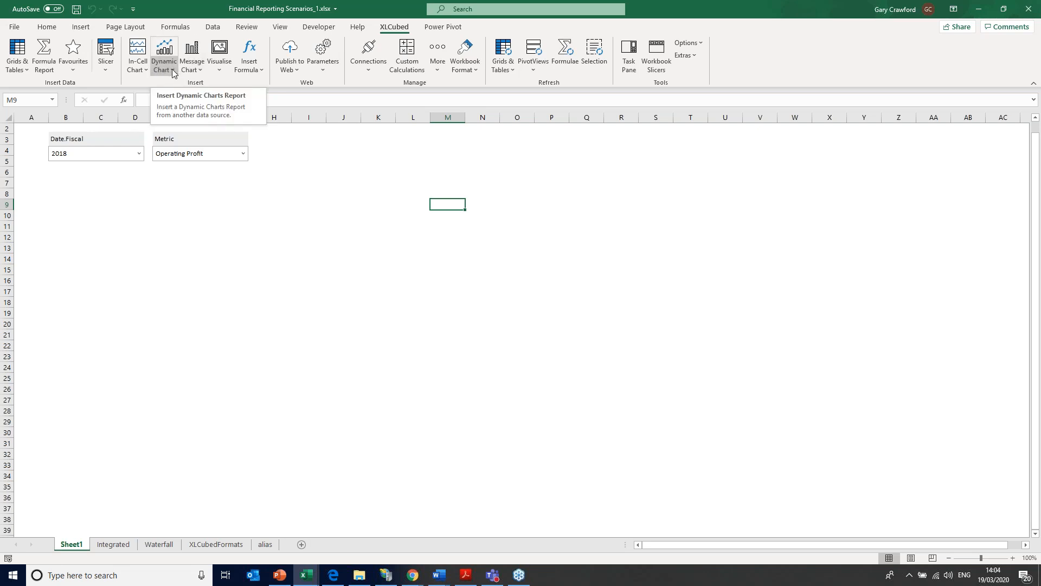
Insert an Absolute Variance message chart at cell B8 and enlarge it to reach about column J, row 24.
left_click(200, 73)
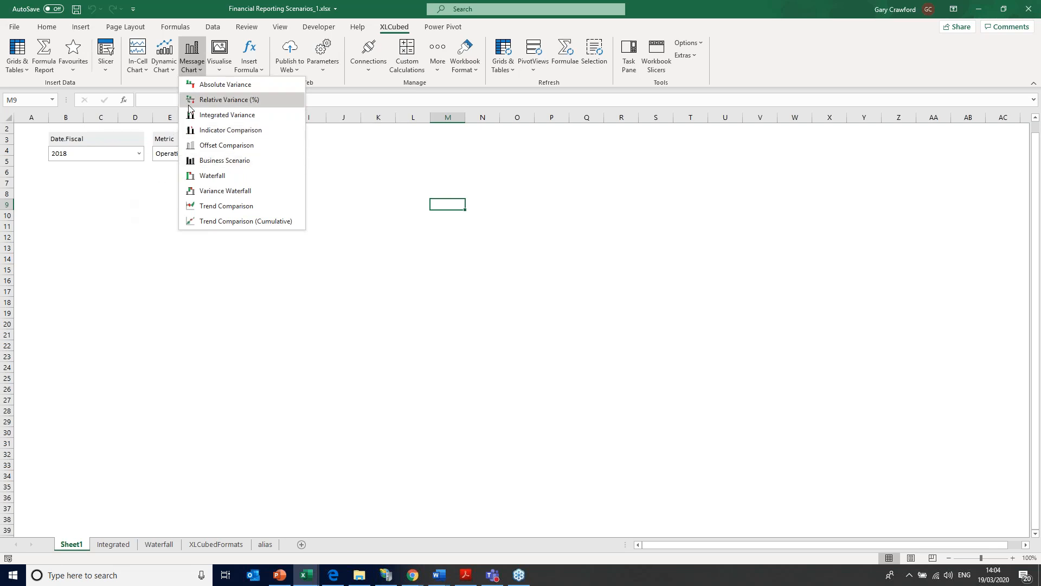
left_click(82, 198)
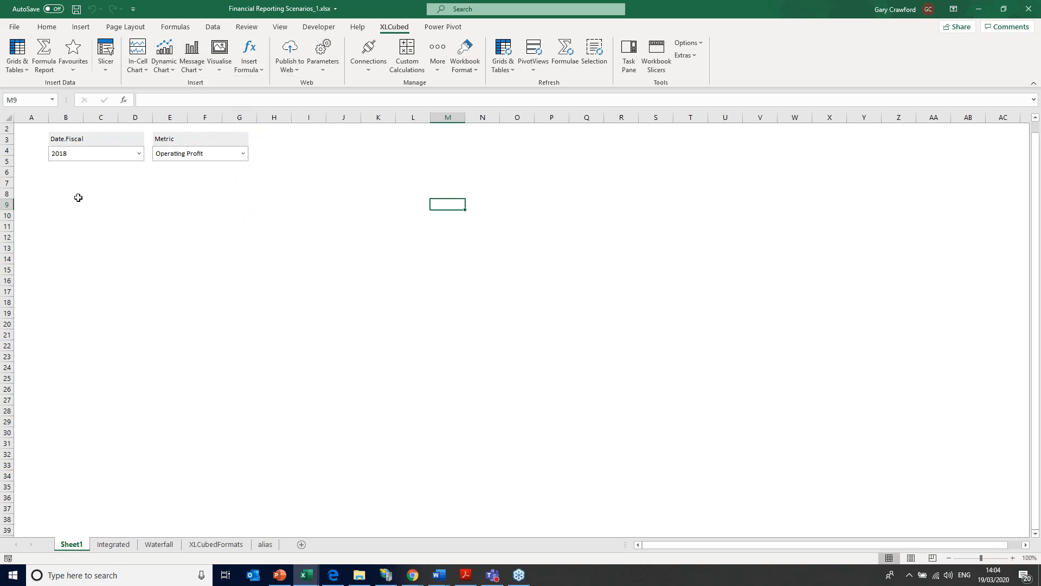
left_click(79, 195)
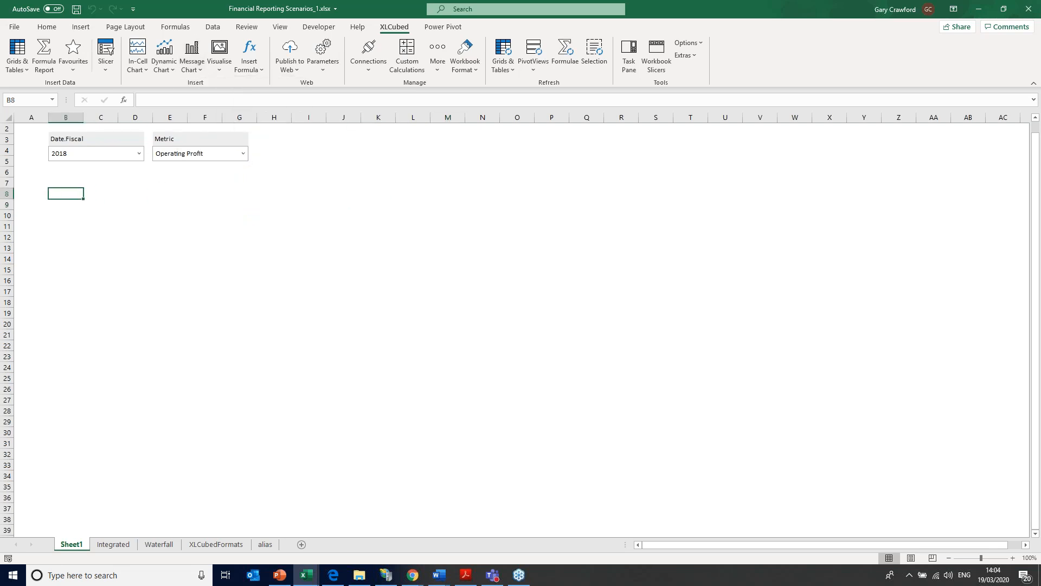
left_click(192, 57)
left_click(209, 85)
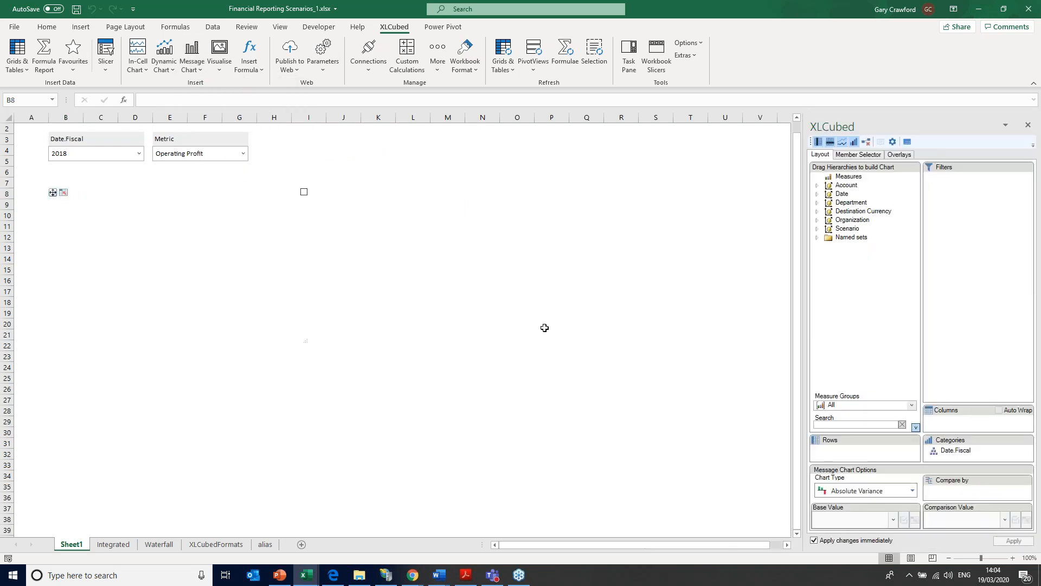
left_click_drag(804, 362, 755, 360)
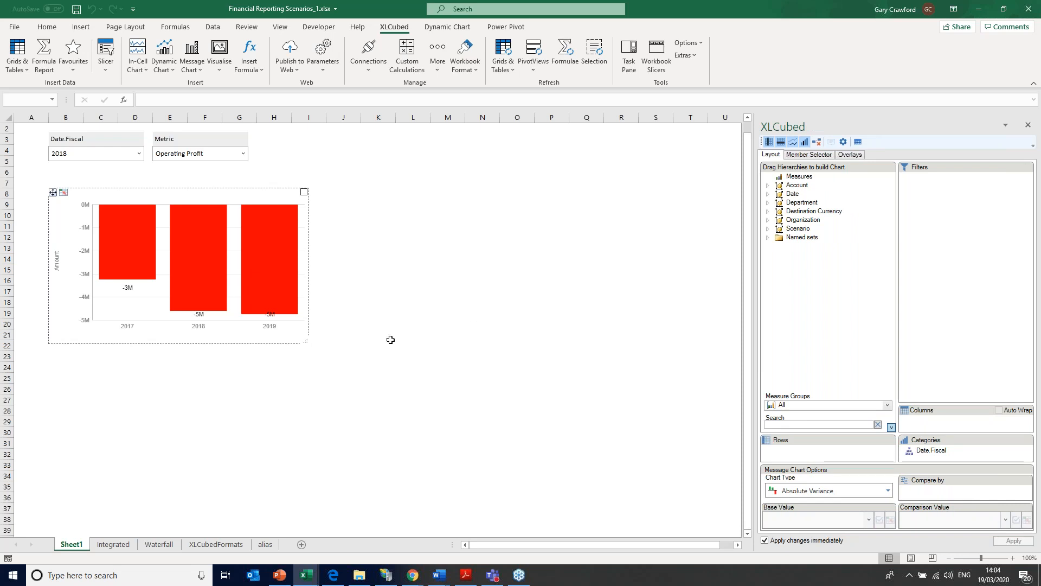
left_click_drag(306, 344, 371, 372)
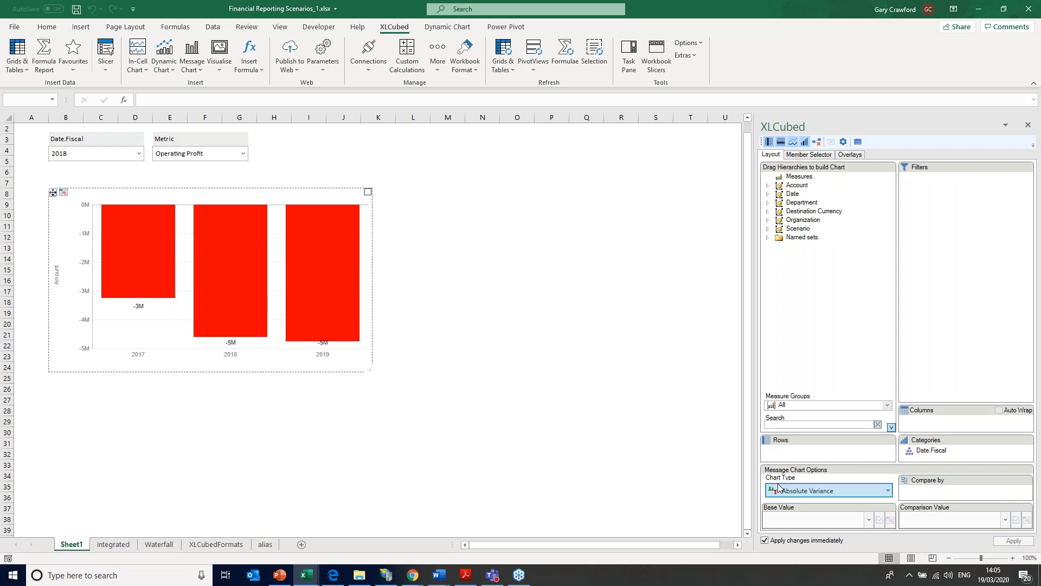
Compare the chart by Scenario, with Actual as the base value and Budget as the comparison value.
left_click(767, 229)
left_click_drag(802, 243, 930, 501)
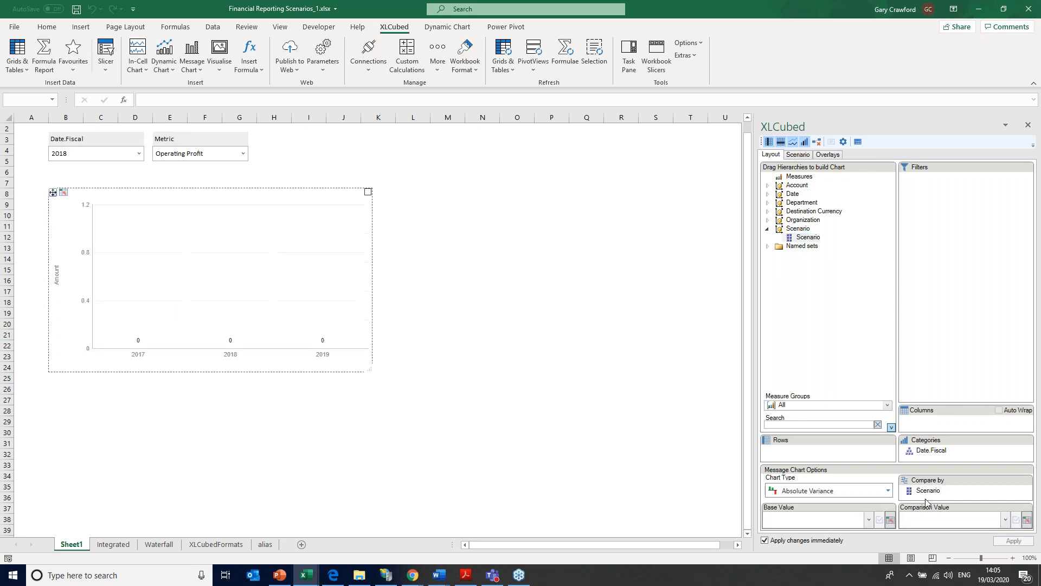
left_click(870, 520)
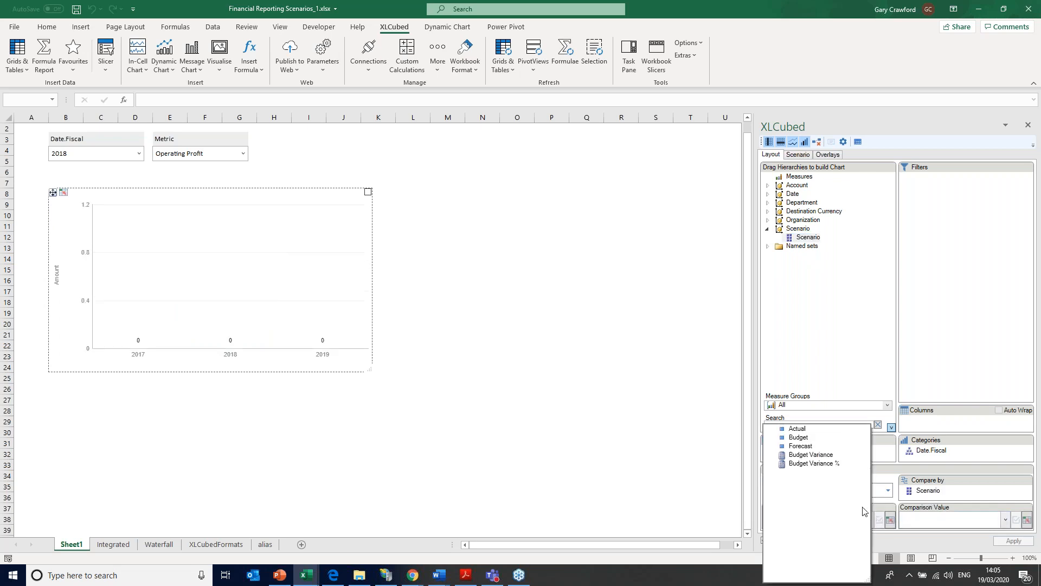
left_click(794, 429)
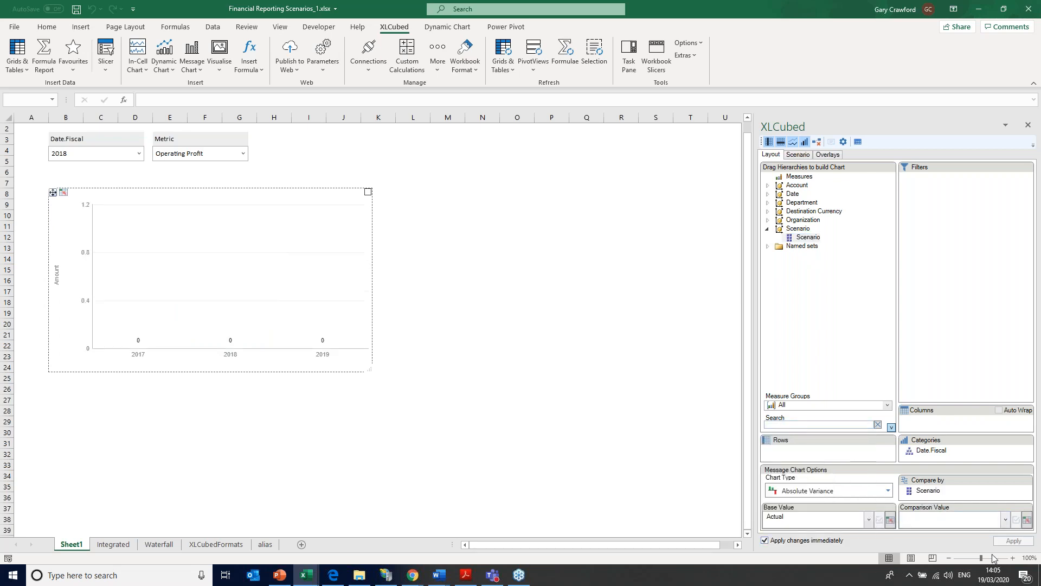
left_click(1006, 521)
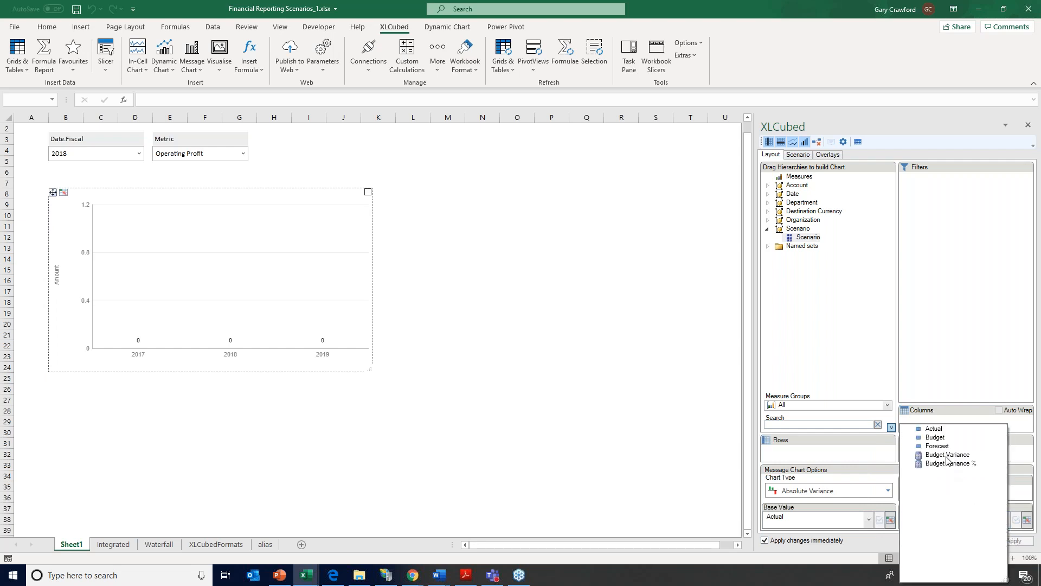
left_click(938, 439)
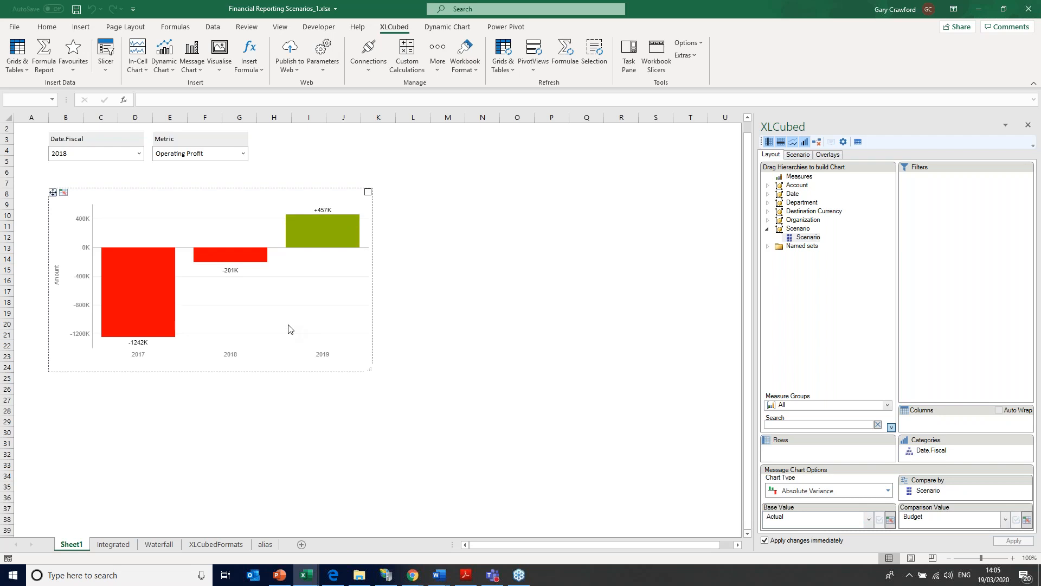
mouse_move(333, 230)
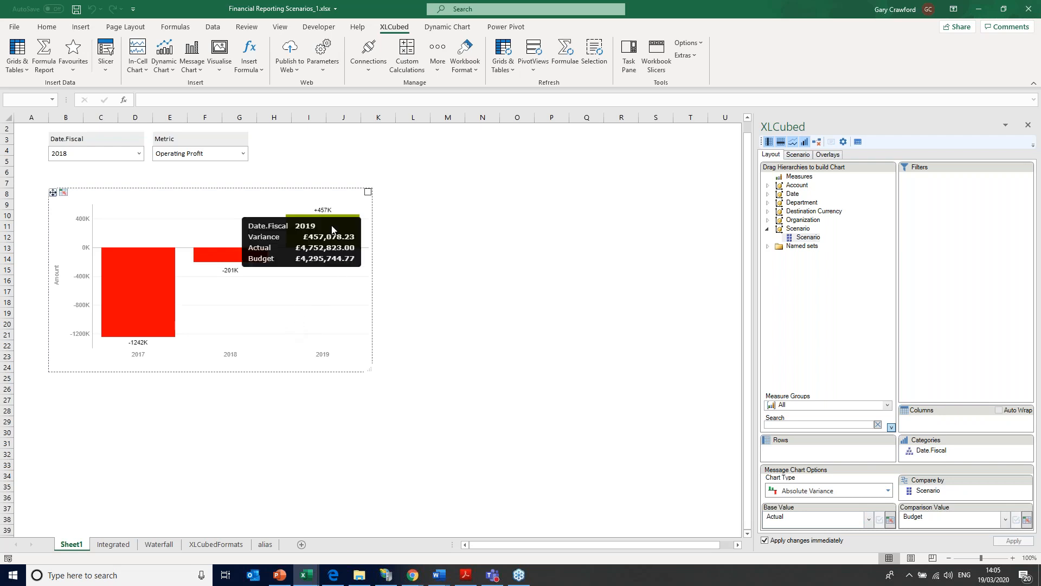
mouse_move(148, 307)
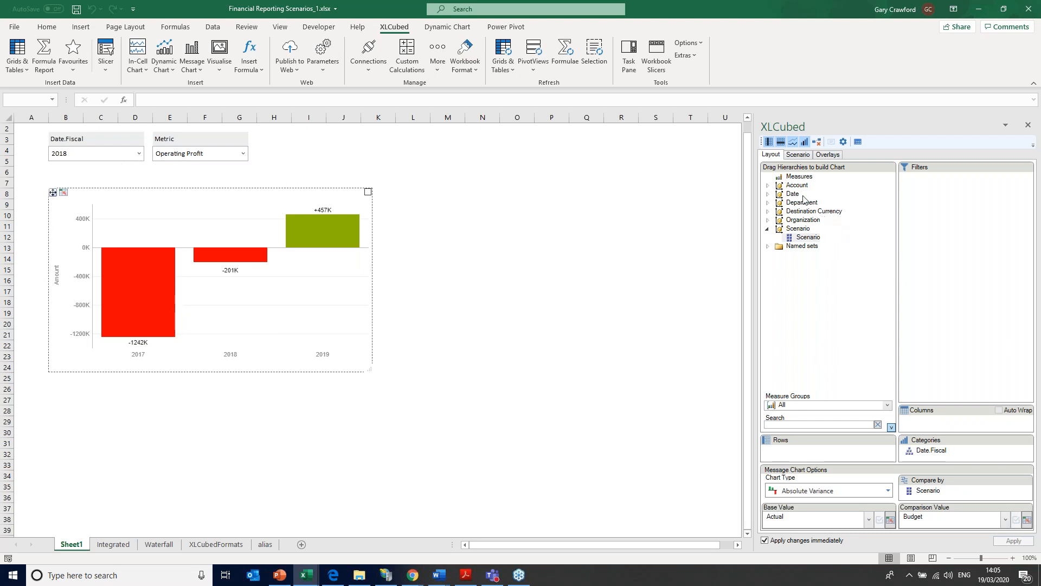
Add Accounts as a chart filter and replace the Date.Fiscal category with the monthly members of Date.Month of Year.
left_click(767, 185)
left_click_drag(805, 196, 933, 209)
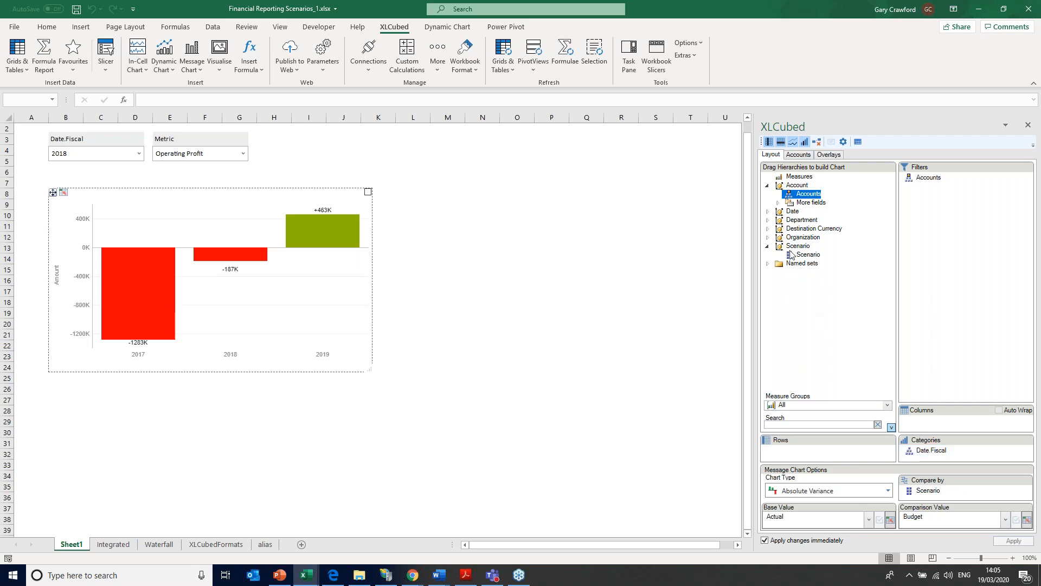
left_click(769, 211)
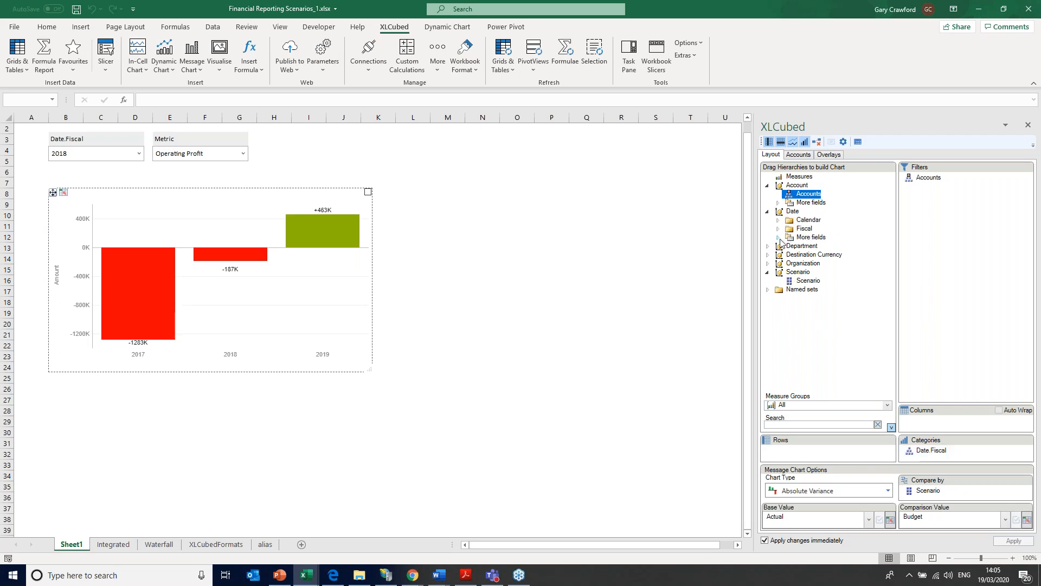
left_click(779, 238)
left_click_drag(813, 250, 942, 456)
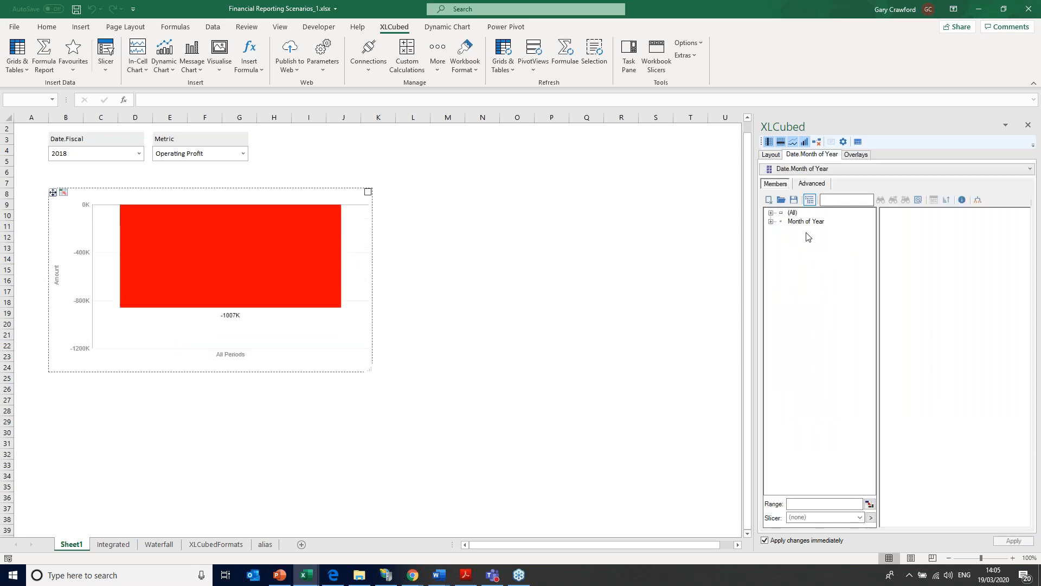
left_click(772, 156)
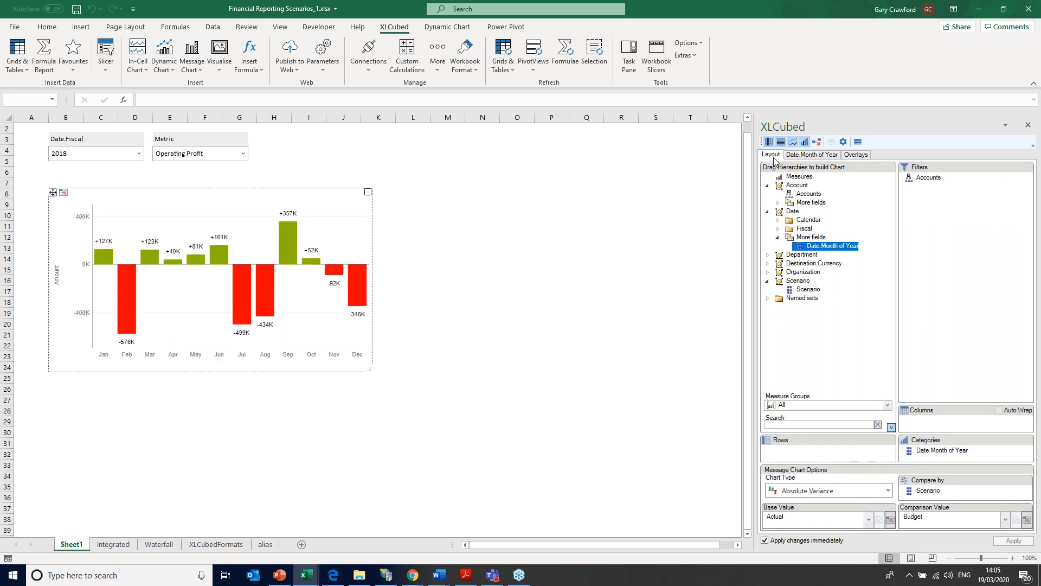
Add Date.Fiscal as a chart filter and link it to the Date.Fiscal slicer at Sheet1 $B$2 instead of the default member's children.
left_click(778, 228)
left_click_drag(818, 238, 934, 239)
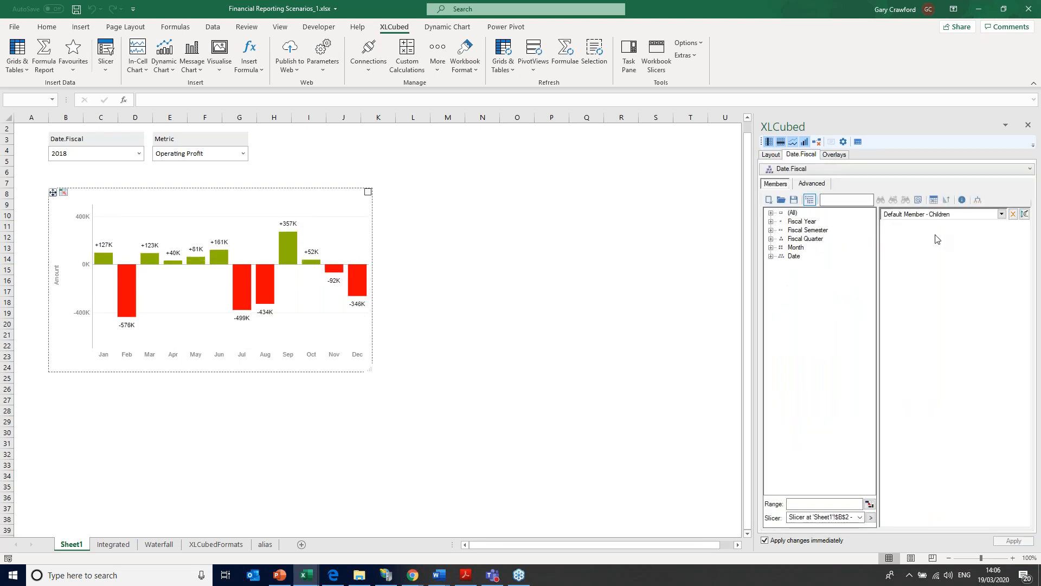
left_click(1013, 214)
left_click(871, 516)
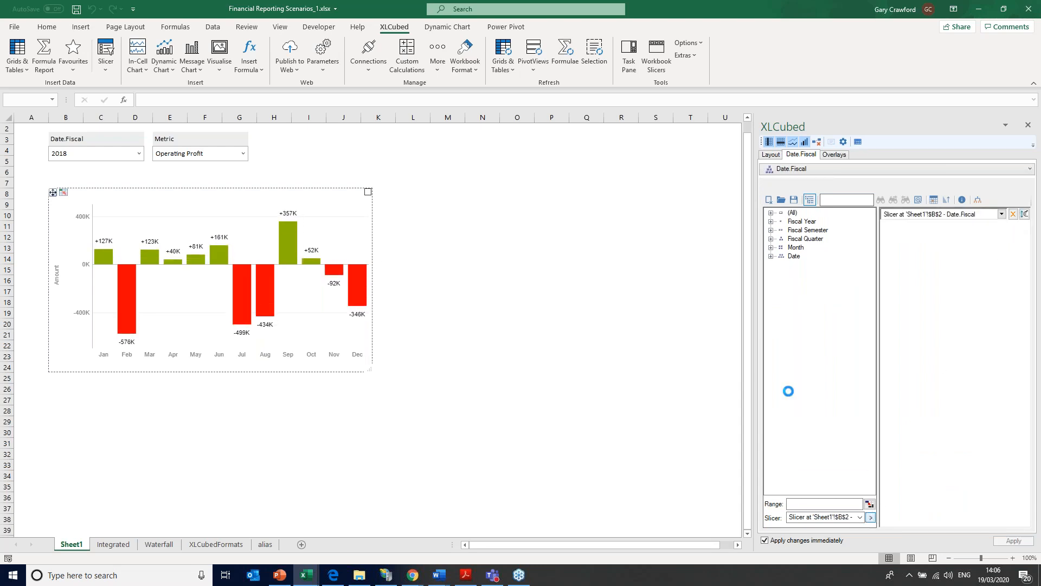
left_click(769, 158)
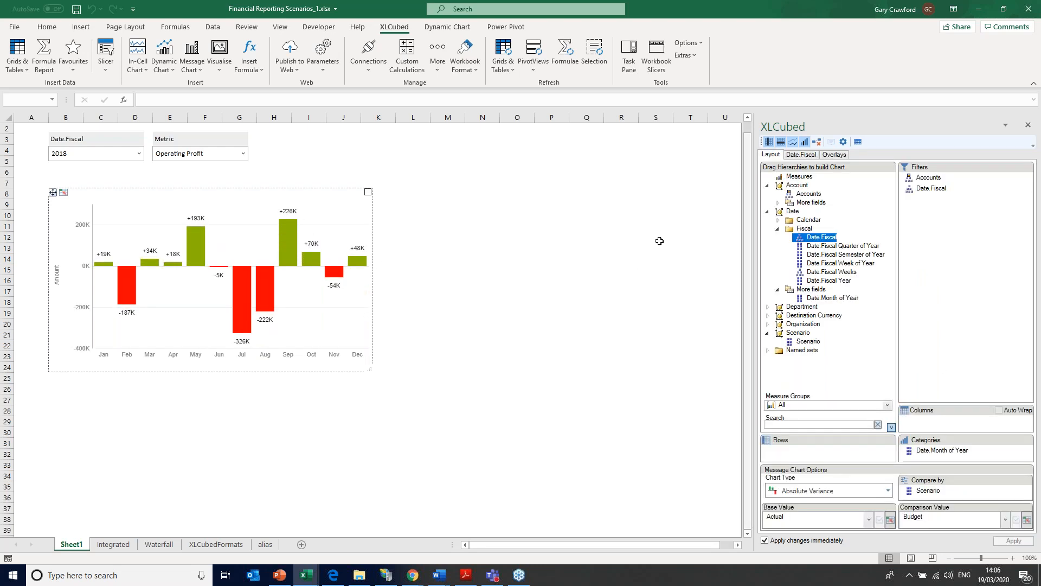
Try another fiscal year in the Date.Fiscal slicer and return it to 2018.
left_click(140, 155)
left_click(130, 168)
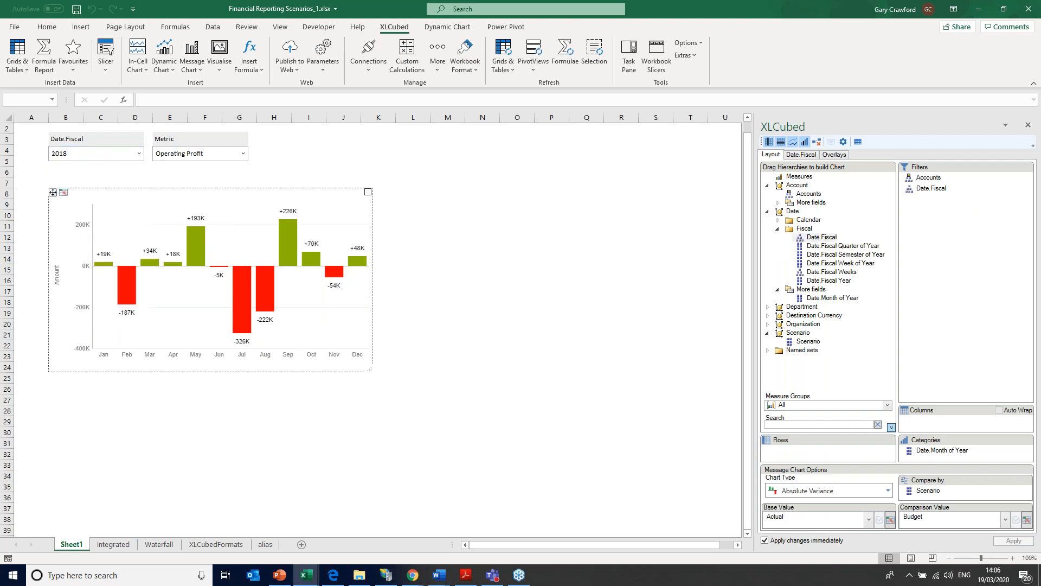
left_click(125, 154)
left_click(108, 165)
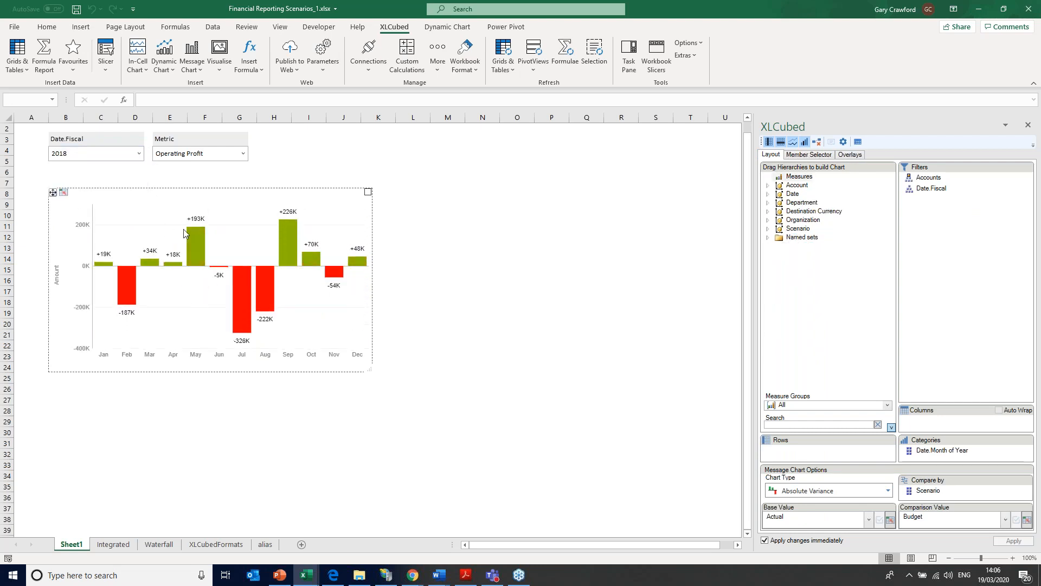
Switch the Metric slicer to Operating Expenses, then set it back to Operating Profit.
left_click(232, 158)
left_click(160, 179)
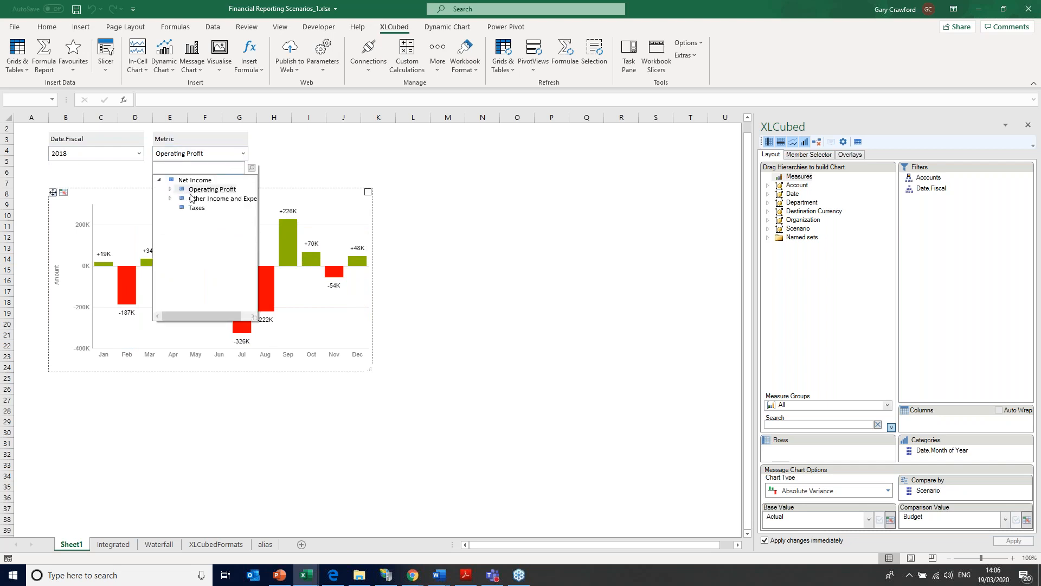
left_click(170, 189)
left_click(215, 198)
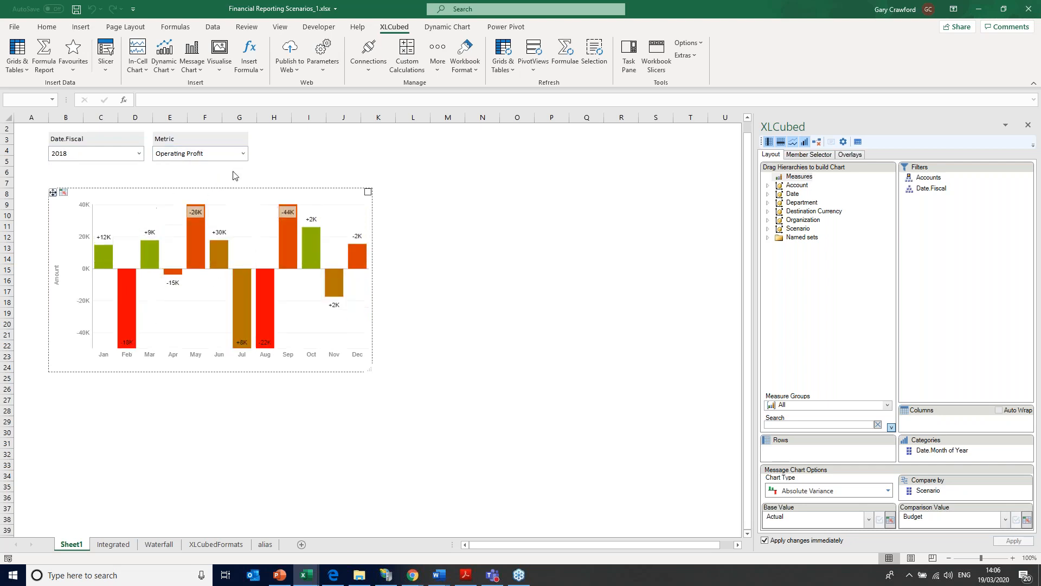
left_click(239, 154)
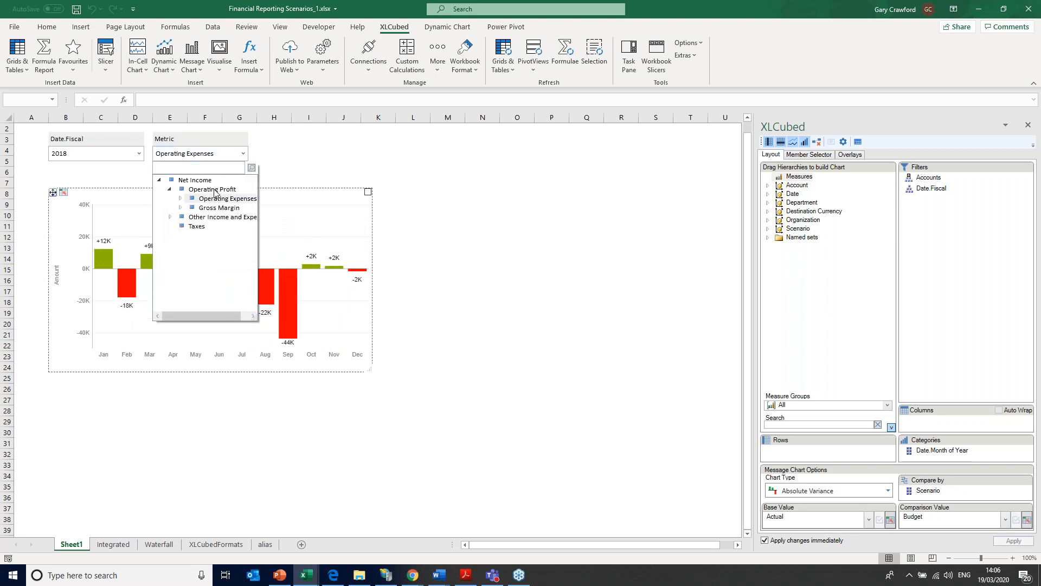
left_click(213, 190)
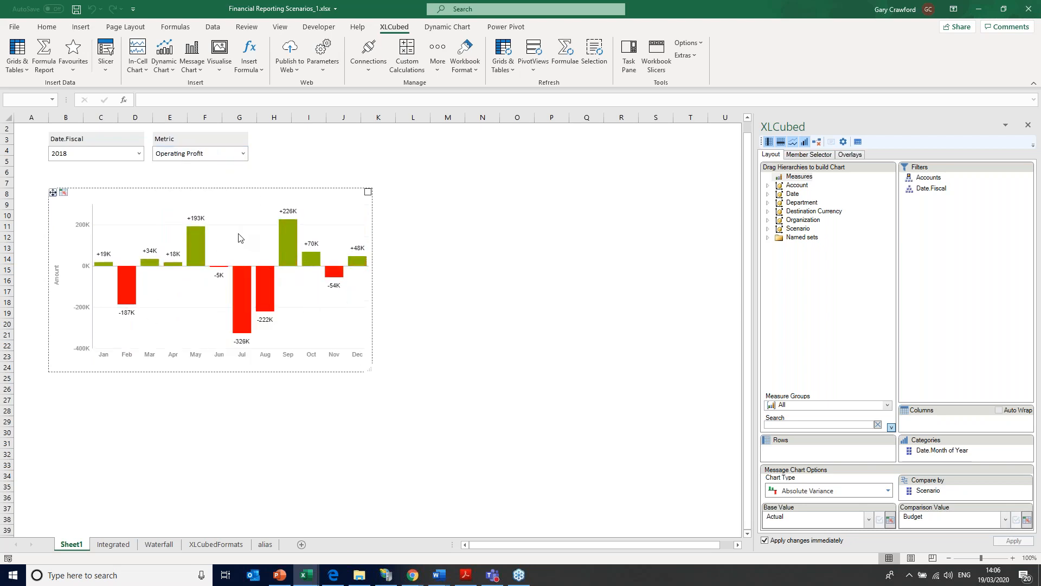
Zoom the chart into June to November to inspect September's variance details, and restore the full-year view.
left_click_drag(233, 236, 326, 306)
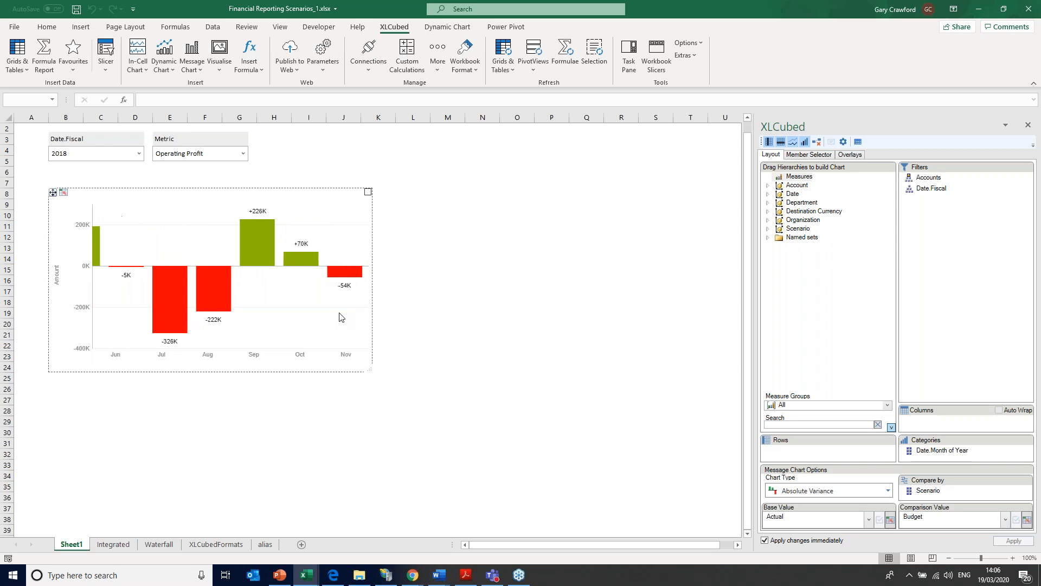
mouse_move(251, 249)
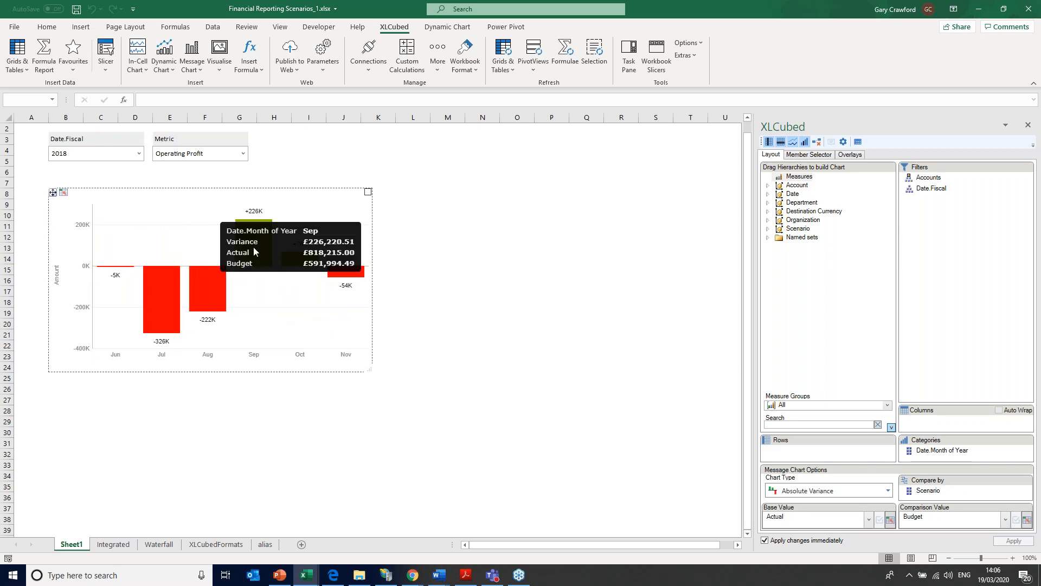
double_click(264, 291)
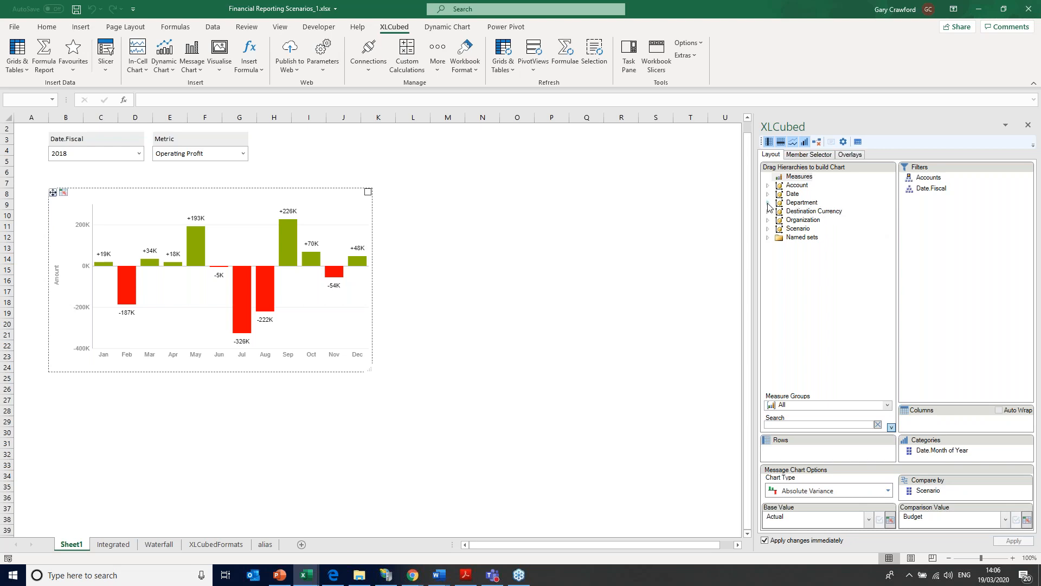
Split the chart into columns by Organizations and enable Auto Wrap for them.
left_click(767, 220)
left_click(809, 228)
left_click_drag(926, 427, 925, 423)
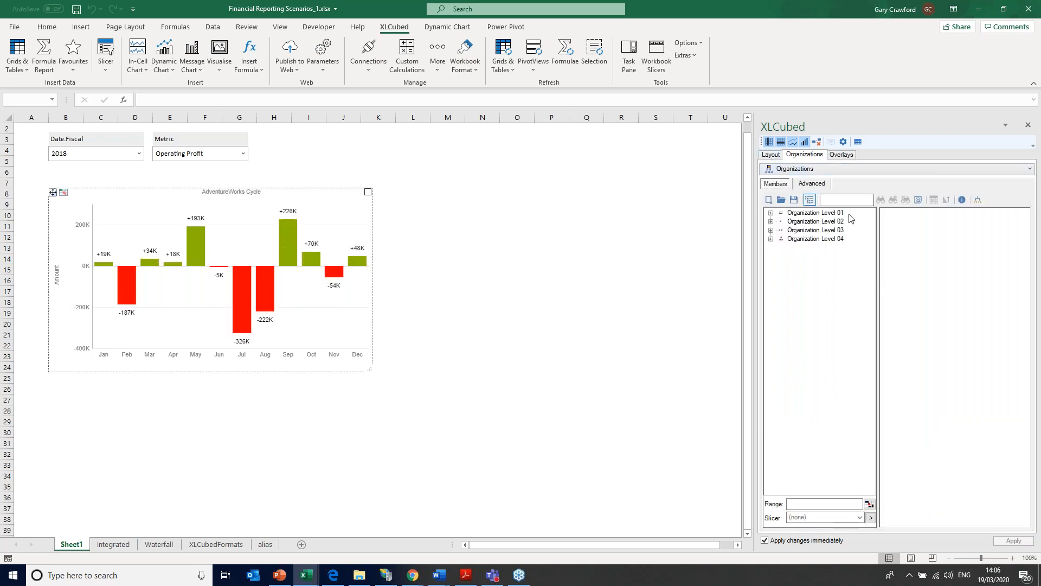
left_click(771, 156)
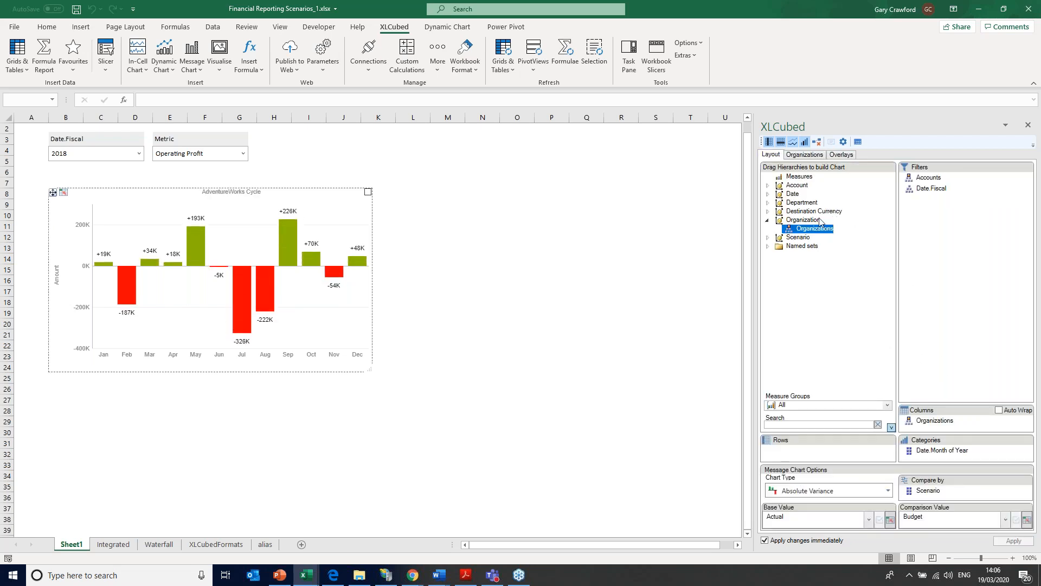
left_click(998, 410)
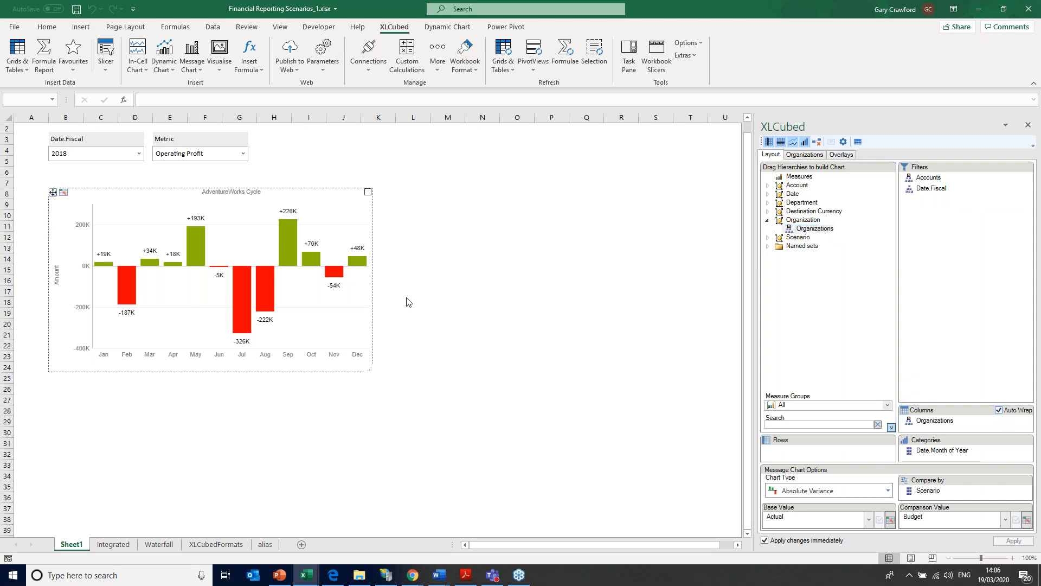
Drill down the chart from AdventureWorks Cycle through North America Operations and USA Operations to the individual divisions.
left_click(224, 200)
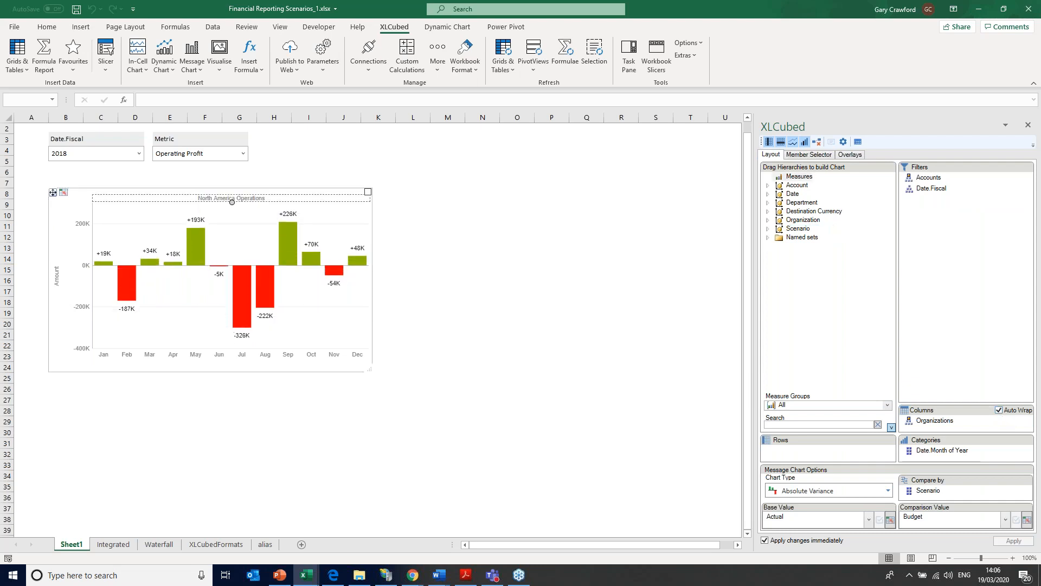
left_click(232, 201)
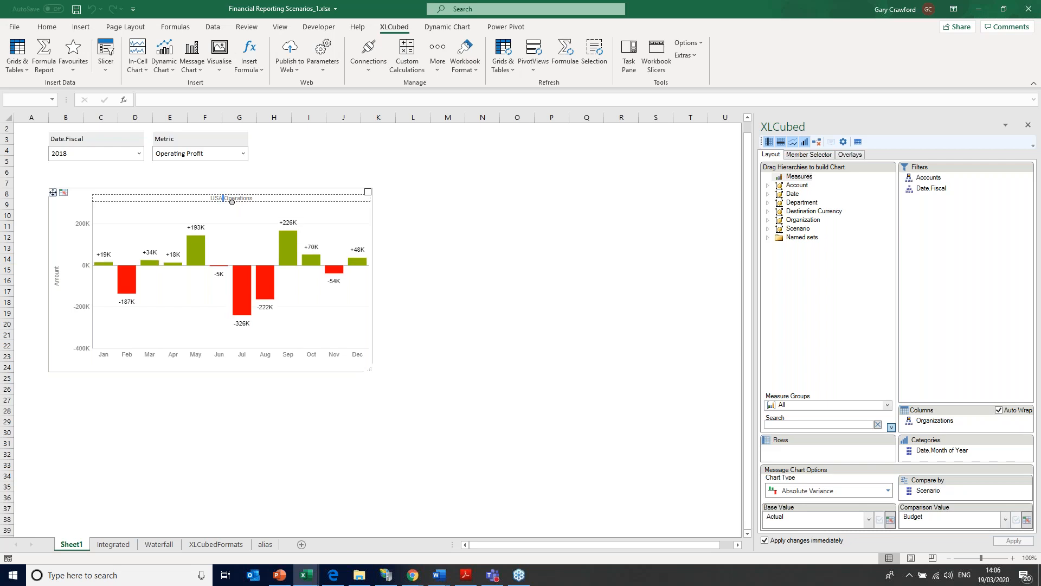
left_click(232, 201)
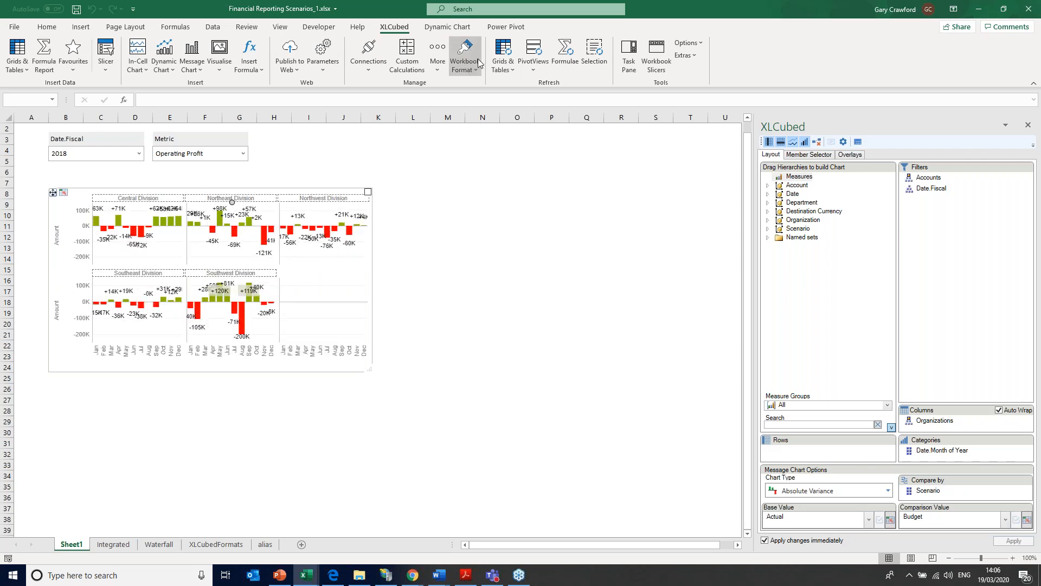
Undo the organization drill-downs until the chart is back at the single AdventureWorks Cycle level.
left_click(450, 27)
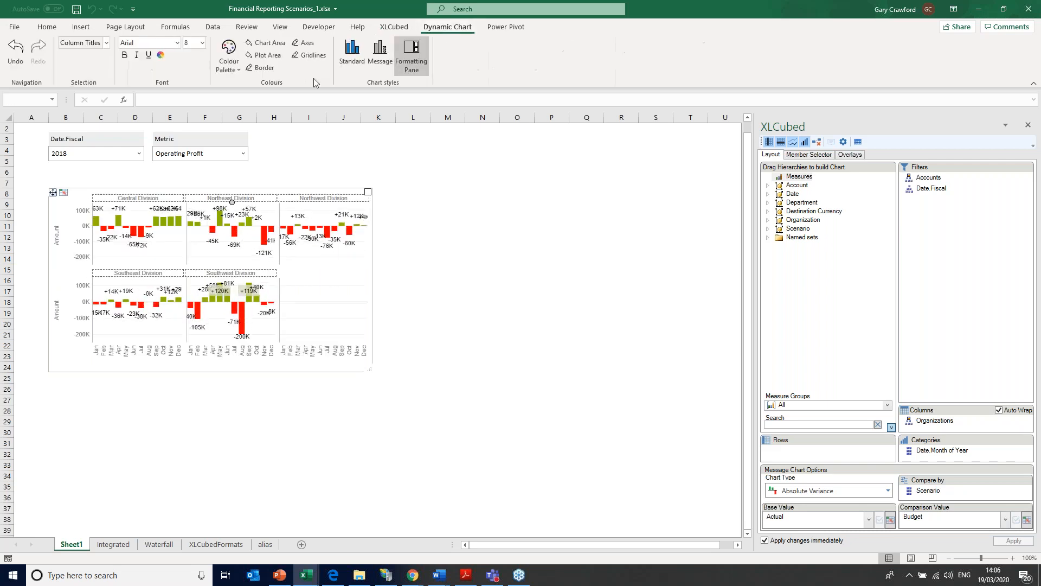
left_click(17, 54)
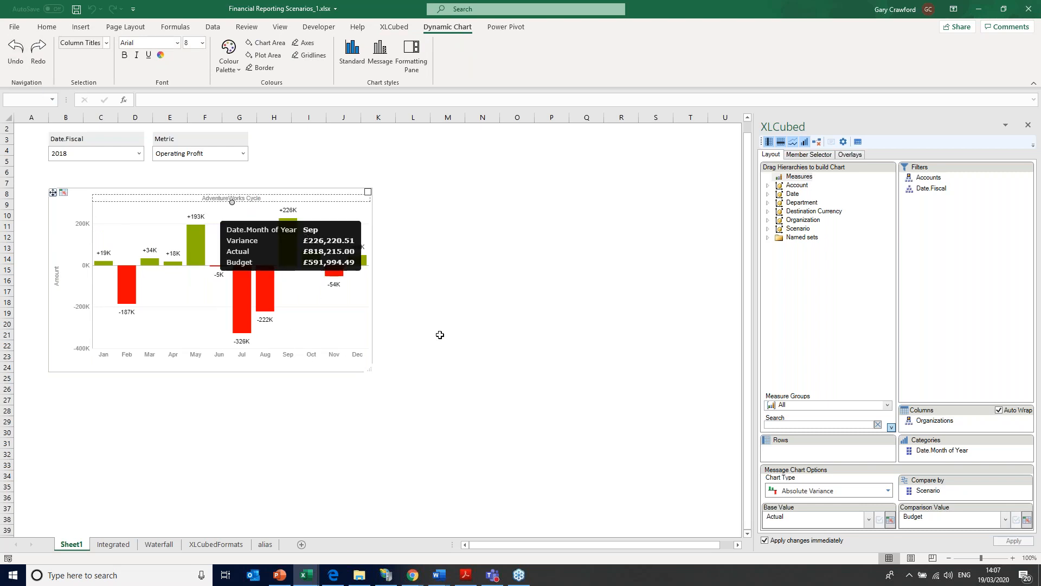
left_click(424, 345)
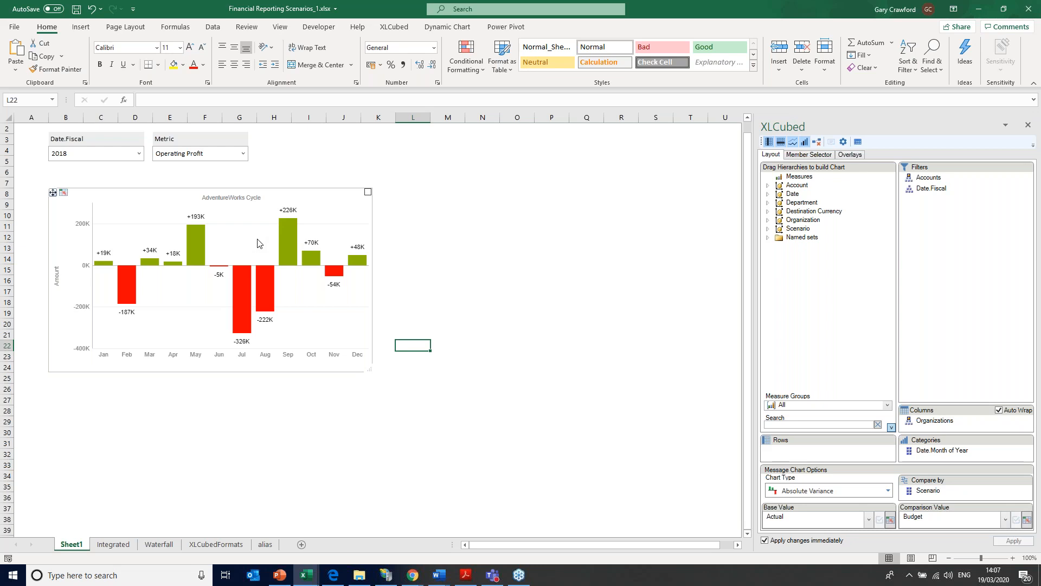
Apply the Message chart style to the AdventureWorks Cycle variance chart.
left_click(443, 33)
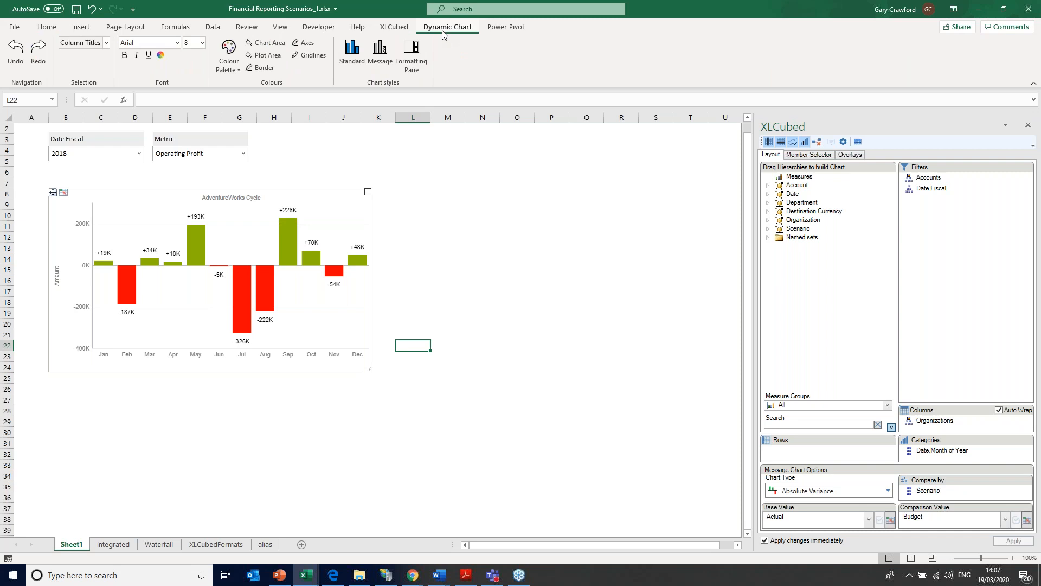
left_click(386, 57)
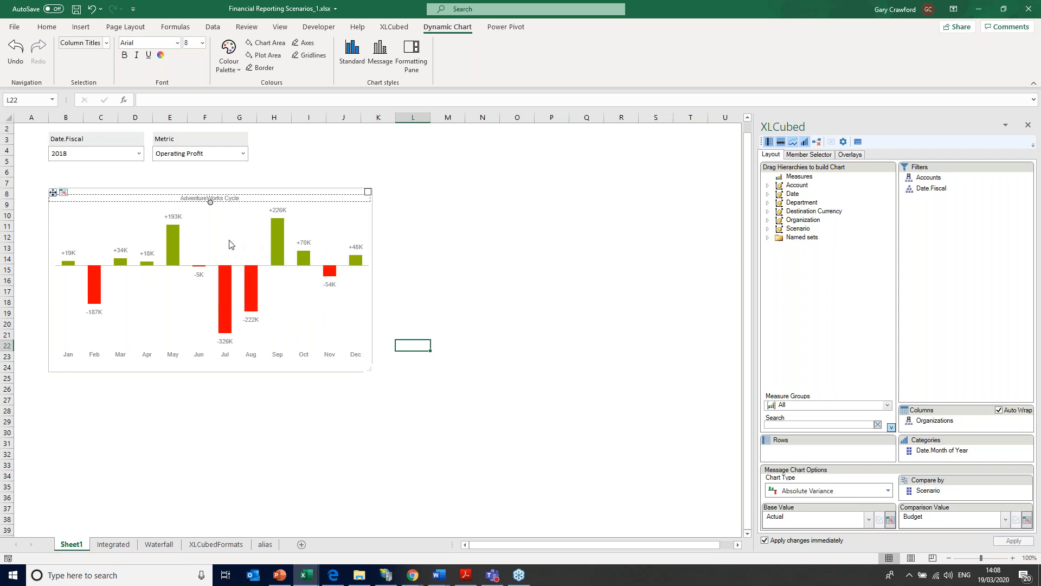
mouse_move(214, 240)
left_click(426, 234)
Move the variance chart and fit it to the cell range B20:K33.
mouse_move(53, 193)
left_mouse_down()
mouse_move(60, 341)
mouse_move(65, 211)
mouse_move(54, 201)
left_mouse_up()
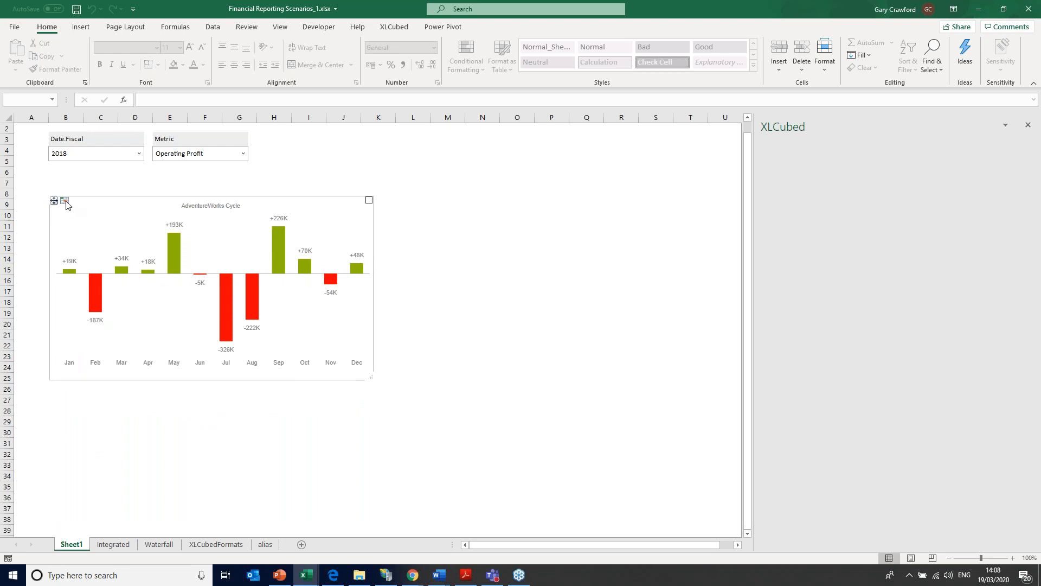
left_click(64, 200)
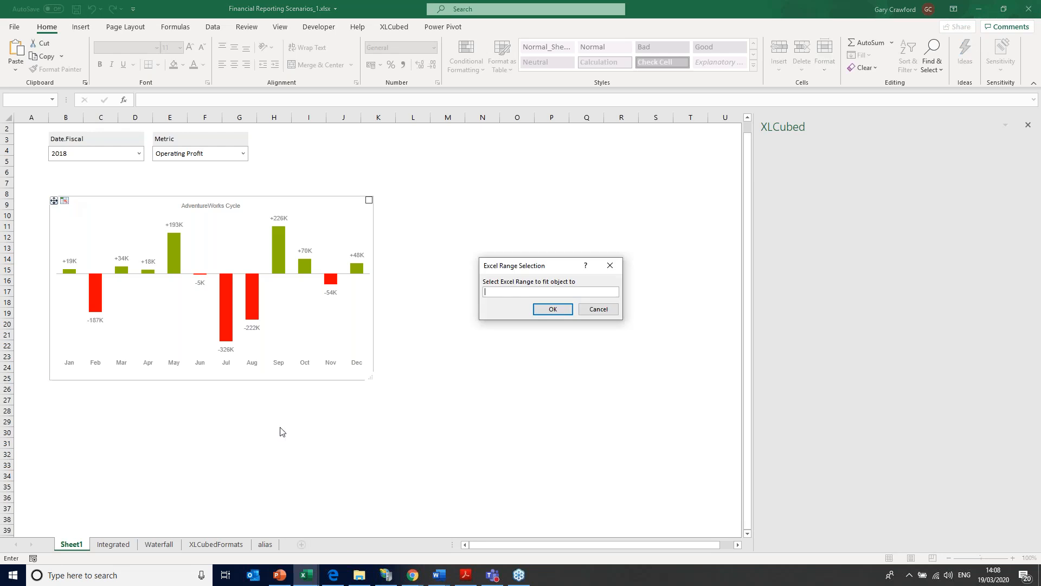
left_click_drag(395, 462, 60, 323)
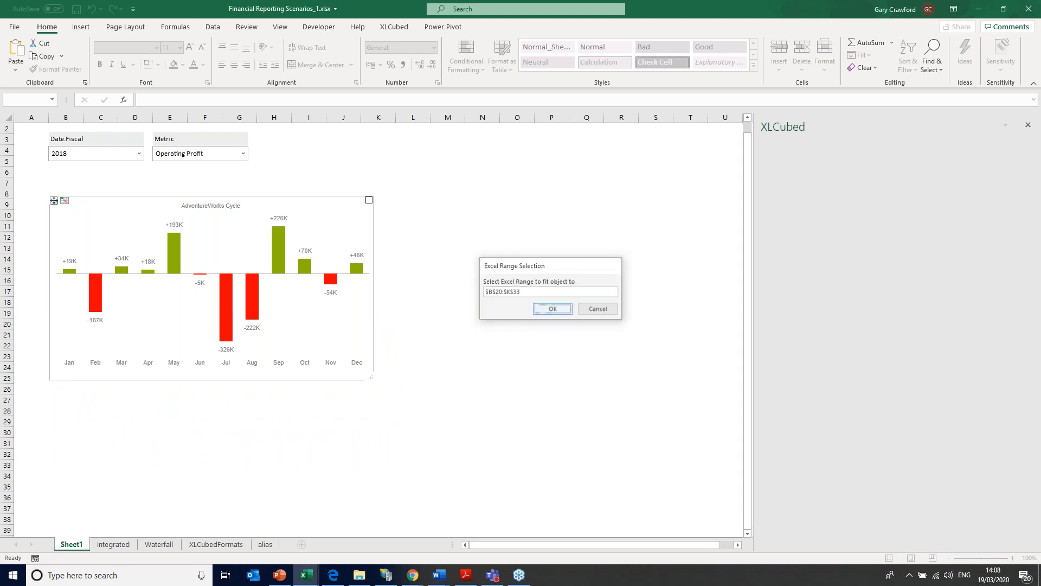
left_click(552, 310)
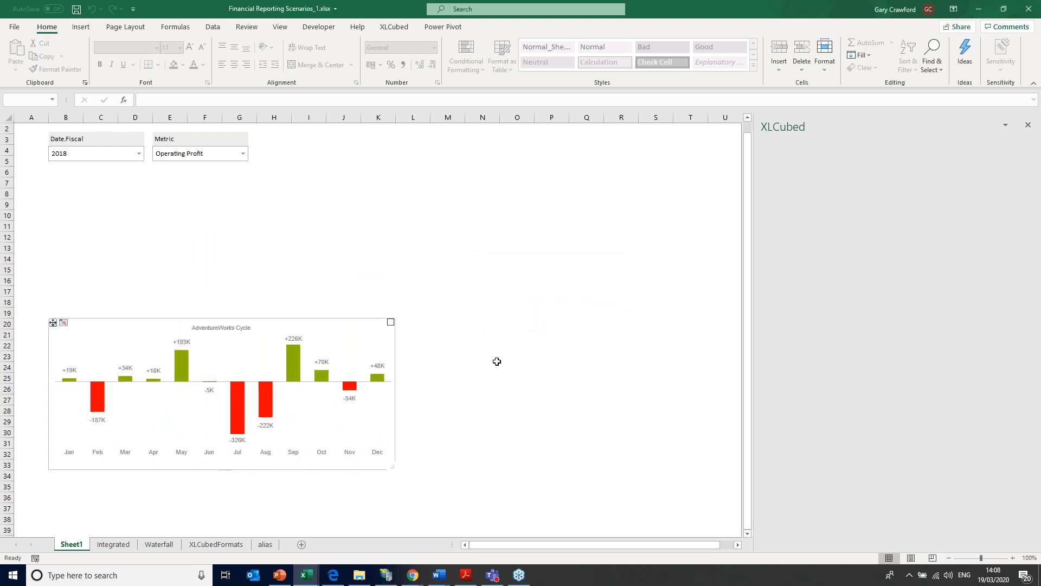
Copy the variance chart and insert the duplicate at cell N9 on the same sheet.
right_click(244, 351)
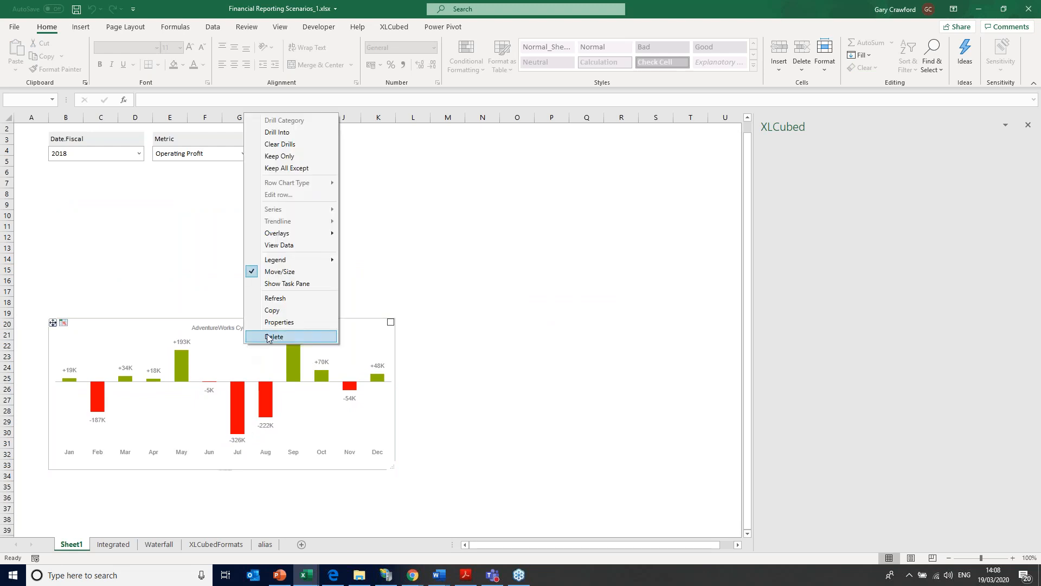
left_click(271, 309)
left_click(482, 205)
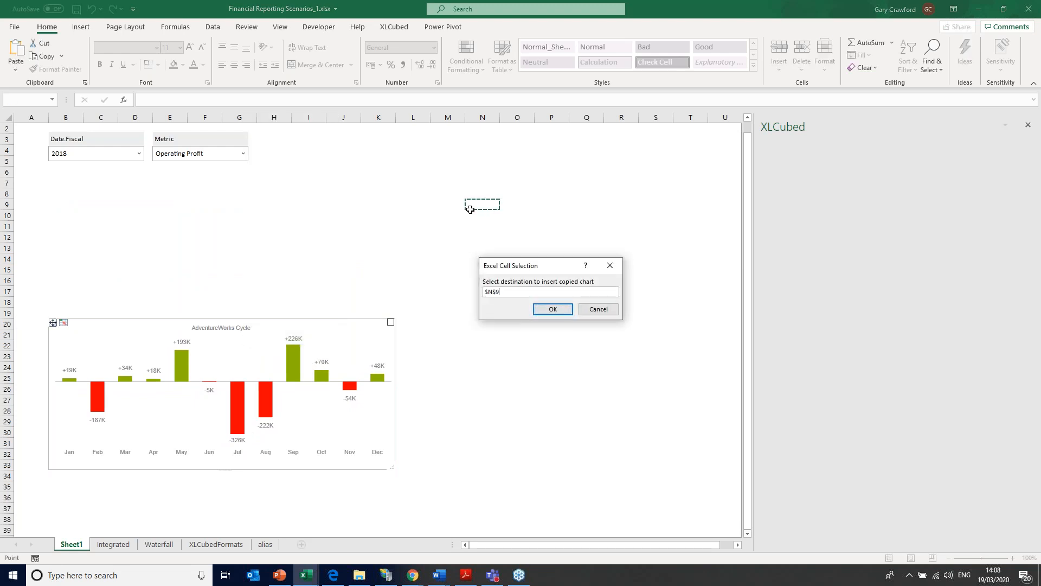
left_click(545, 310)
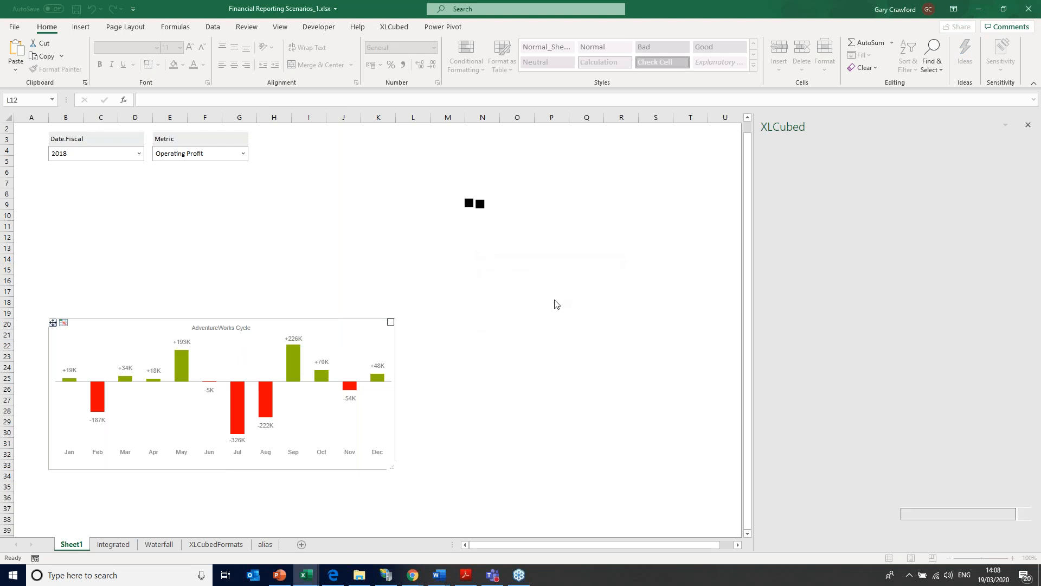
Fit the duplicated chart to the range B9:K19, directly above the original chart.
left_click(482, 205)
left_click_drag(390, 312, 77, 214)
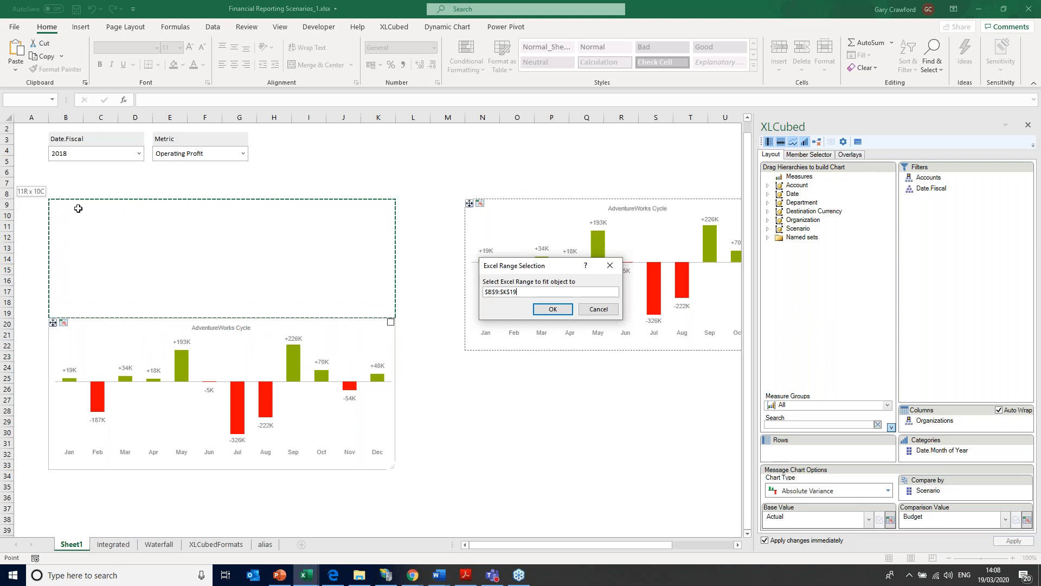
left_click(549, 309)
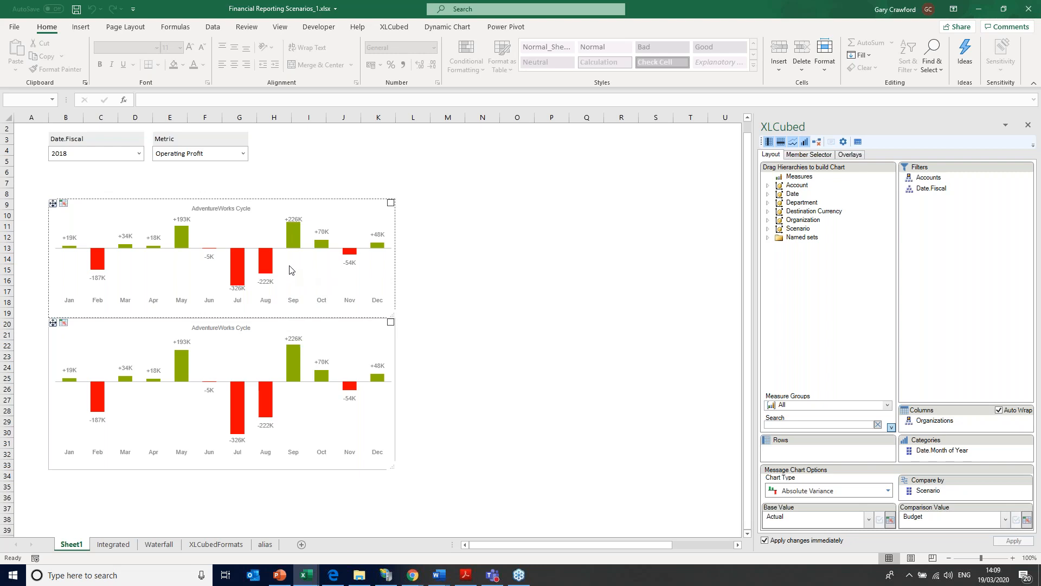
Change the upper chart's type to the column message chart Relative Variance (%).
left_click(888, 491)
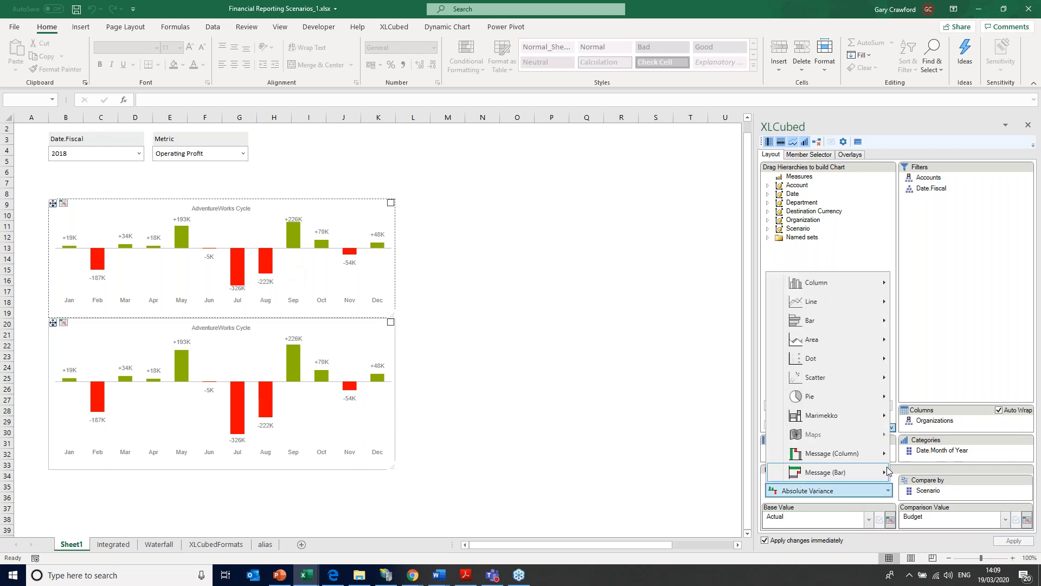
mouse_move(887, 461)
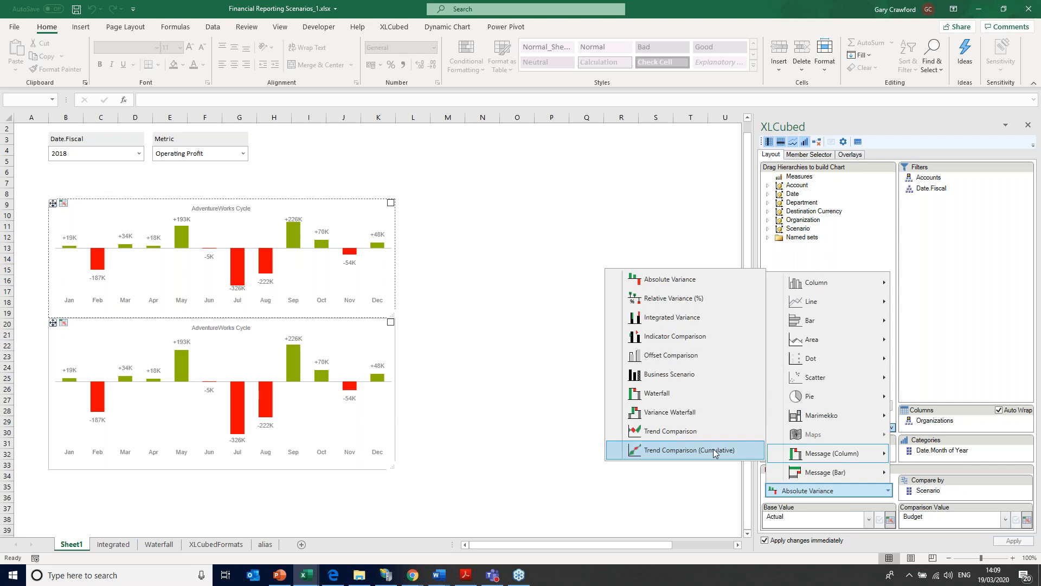
left_click(636, 303)
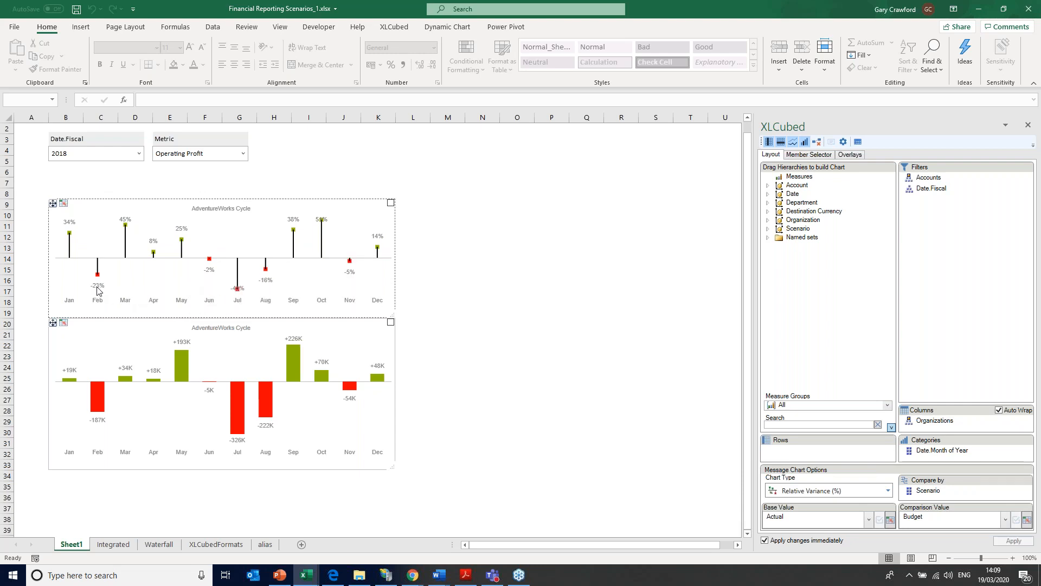
Collapse the month category axis of the upper relative variance chart so its month labels are hidden.
mouse_move(98, 279)
left_click(239, 298)
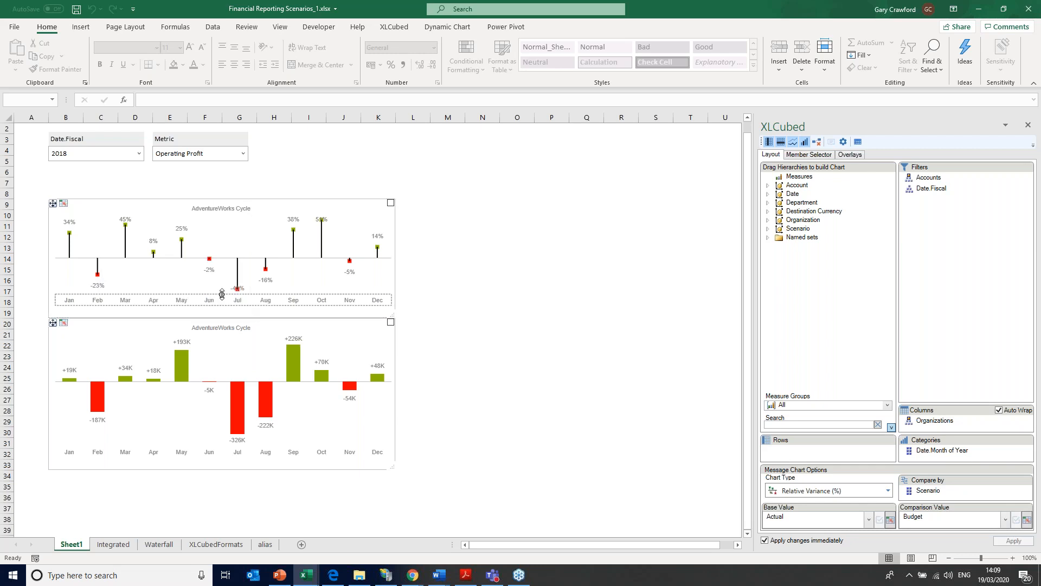
left_click_drag(221, 298, 222, 307)
left_click(484, 398)
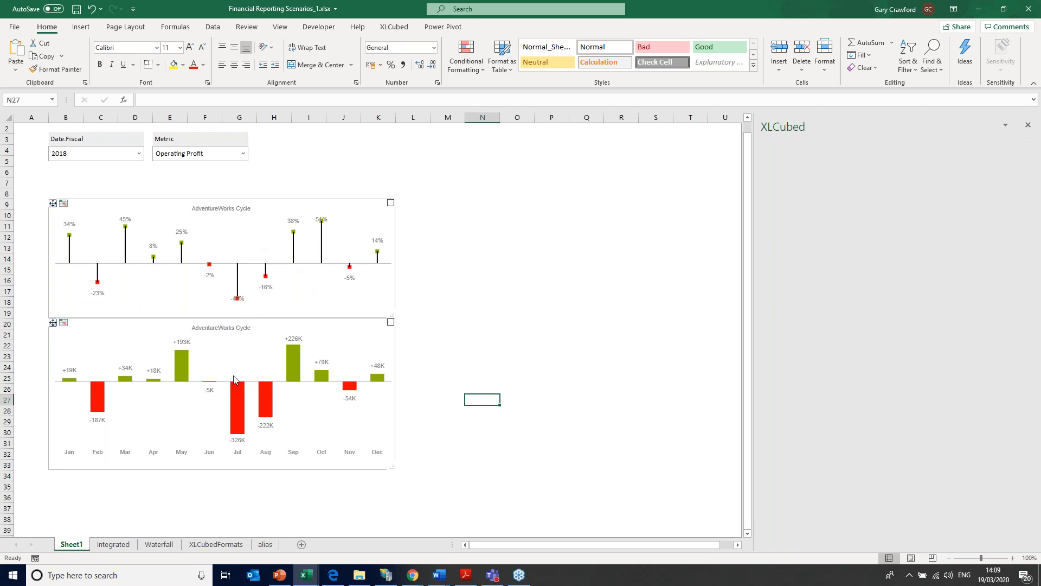
Switch the Date.Fiscal slicer to 2019, then set it back to 2018.
mouse_move(236, 387)
mouse_move(327, 380)
left_click(139, 154)
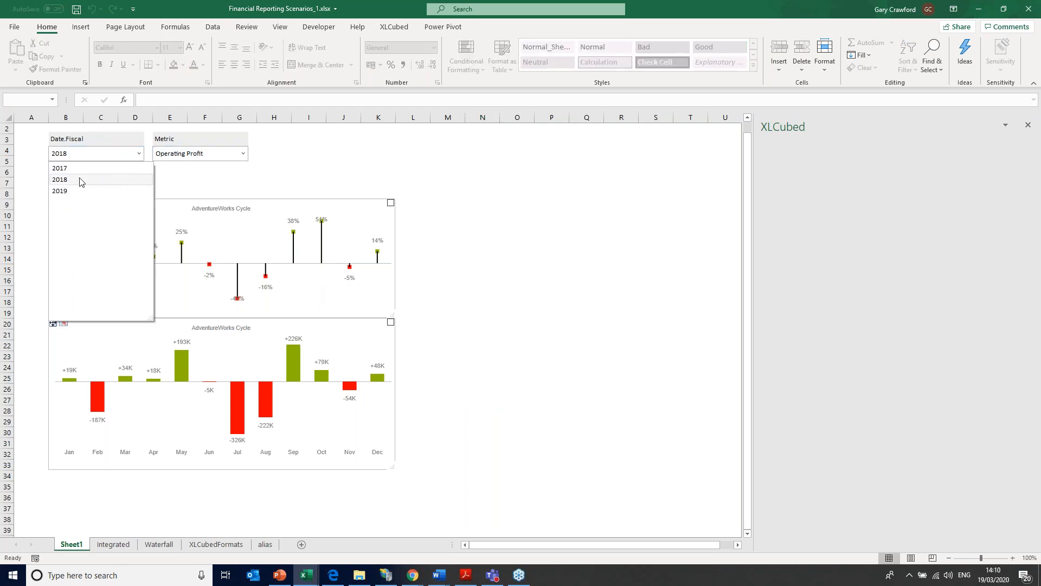
left_click(76, 191)
left_click(139, 154)
left_click(76, 187)
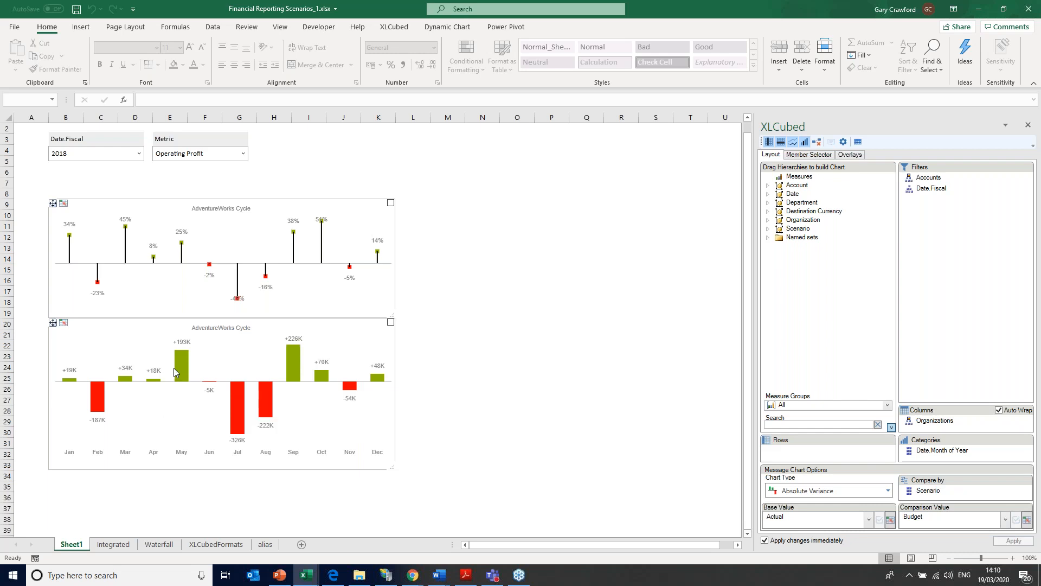
Copy the lower absolute variance chart to cell C7 on the Integrated sheet.
right_click(174, 415)
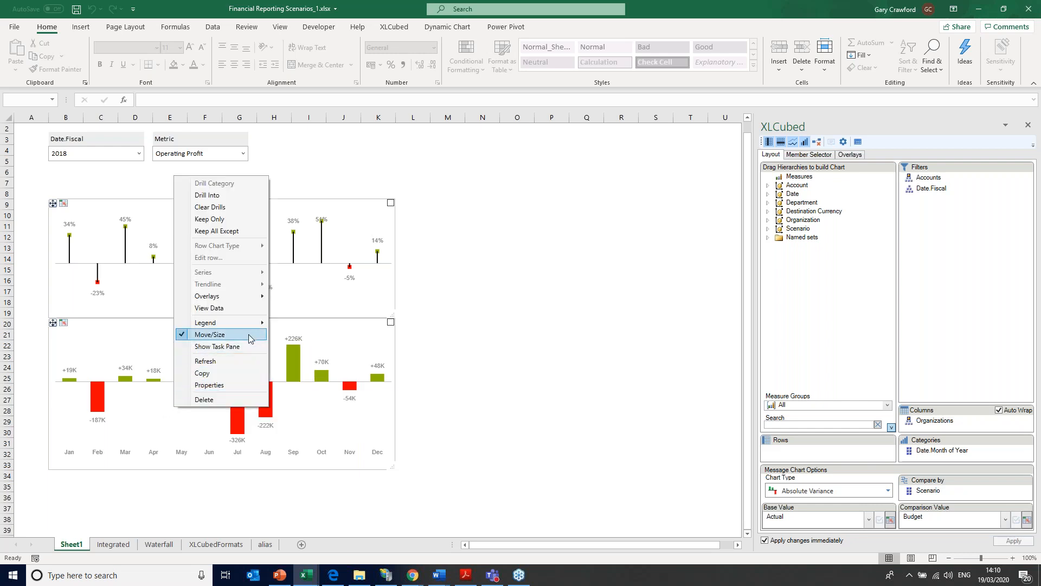
left_click(235, 374)
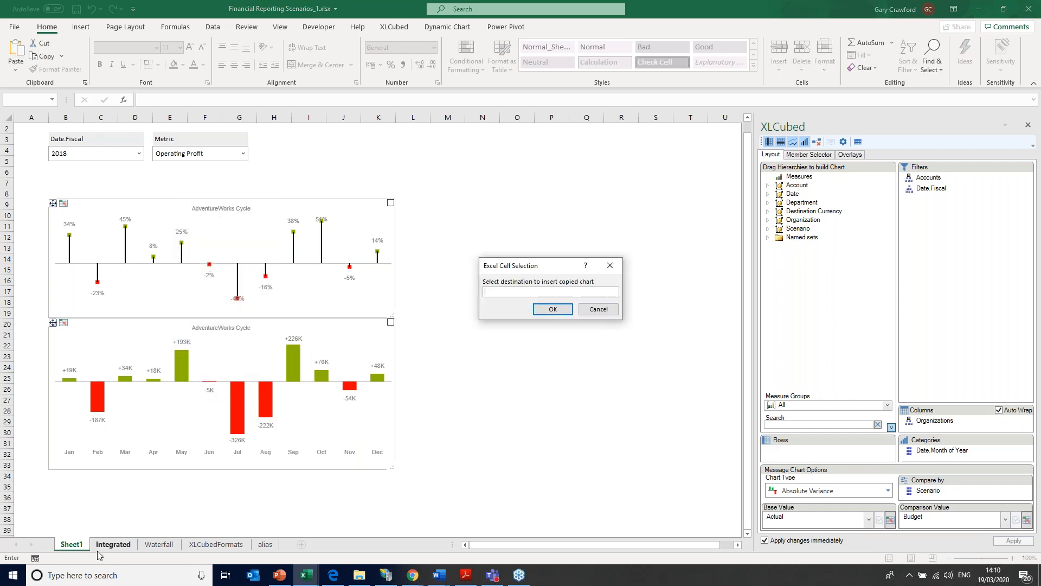
left_click(112, 544)
left_click(90, 213)
left_click(91, 195)
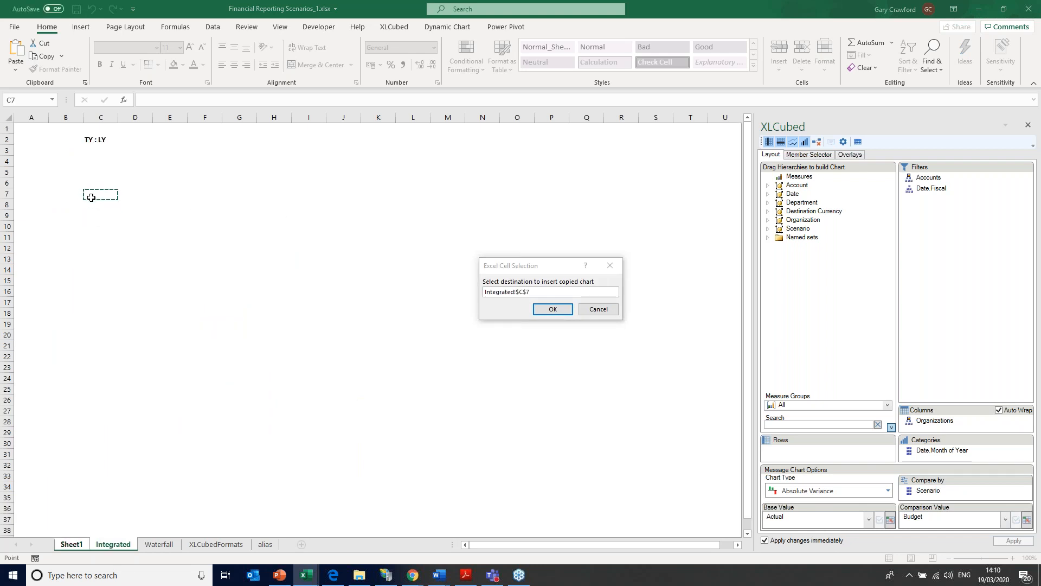
left_click(542, 309)
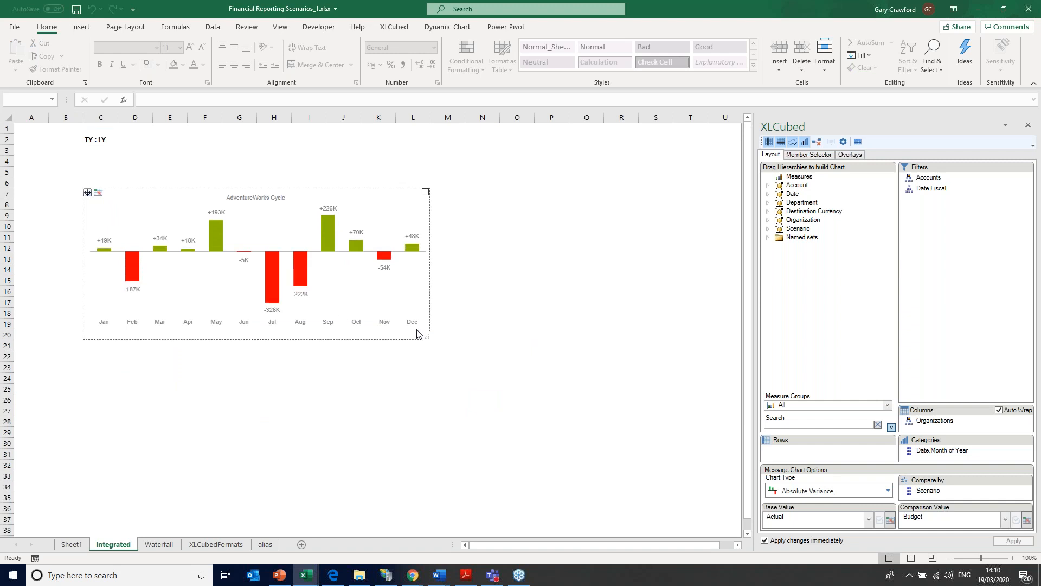
Enlarge the copied chart on the Integrated sheet by extending its height down to row 23.
left_click_drag(428, 357, 426, 366)
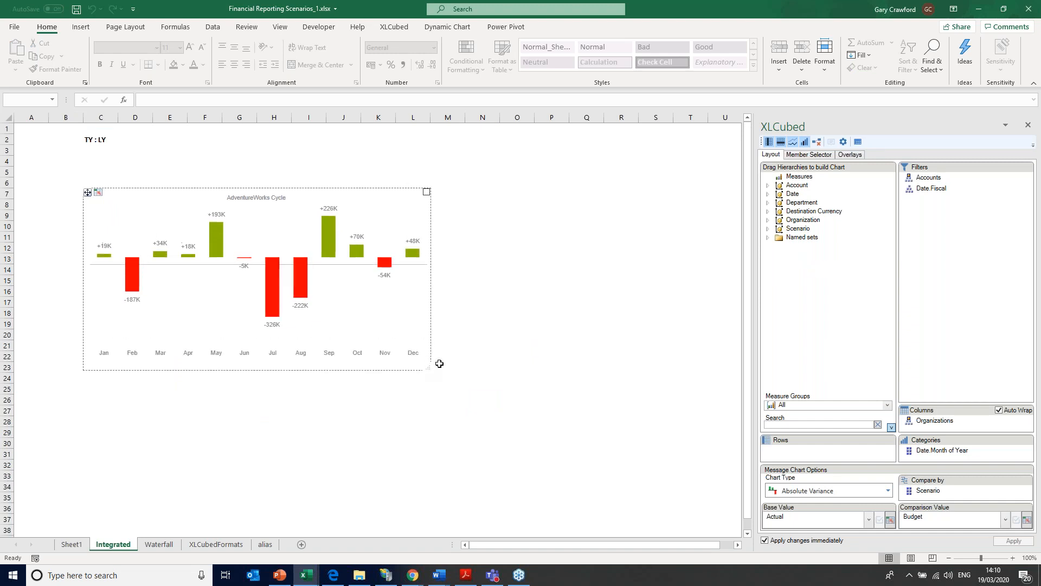
left_click(477, 306)
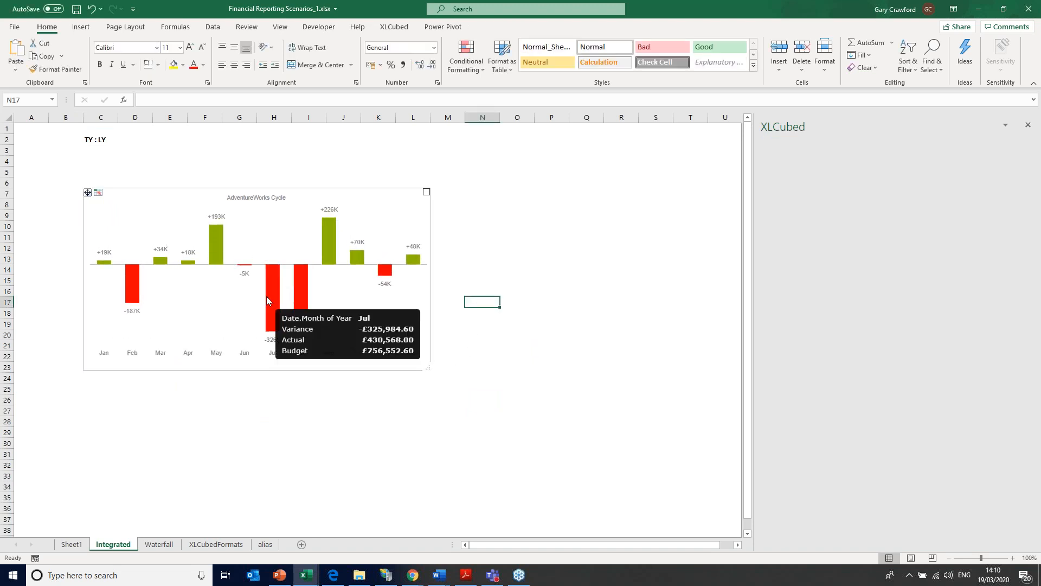
mouse_move(225, 265)
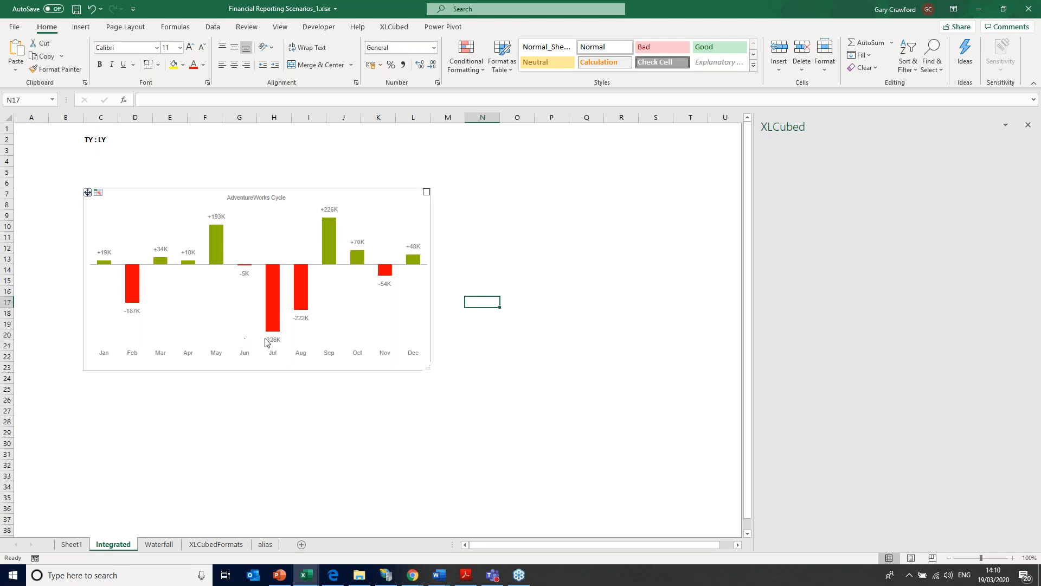
Change the Integrated sheet chart's type to the column message chart Integrated Variance.
left_click(401, 313)
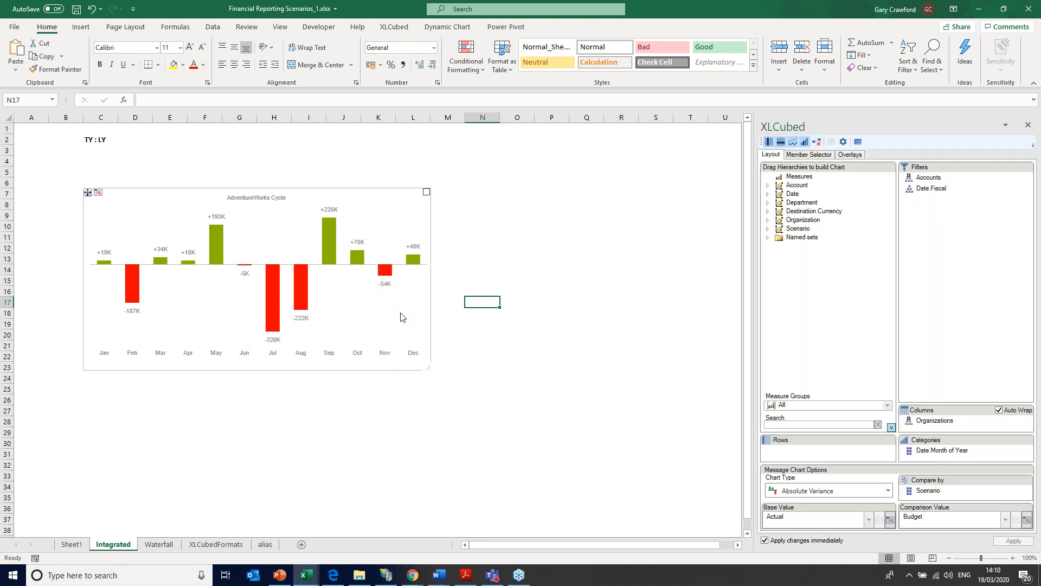
left_click(887, 491)
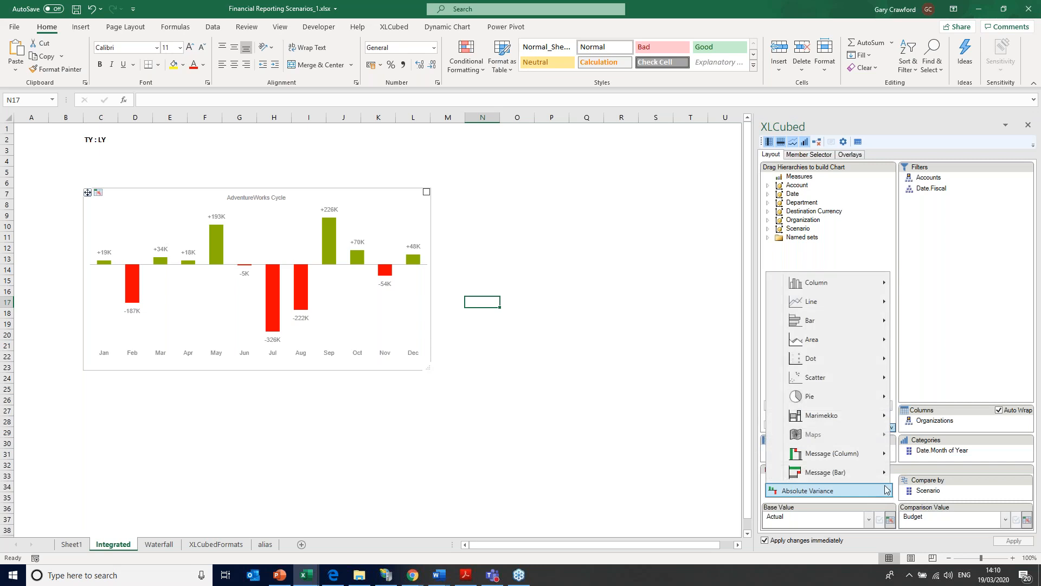
mouse_move(876, 459)
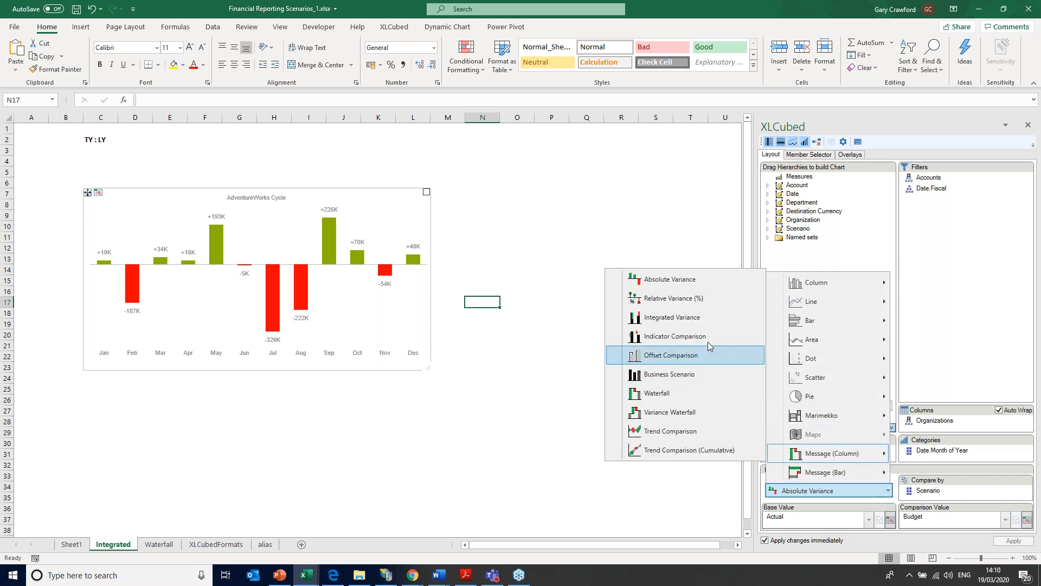
left_click(666, 319)
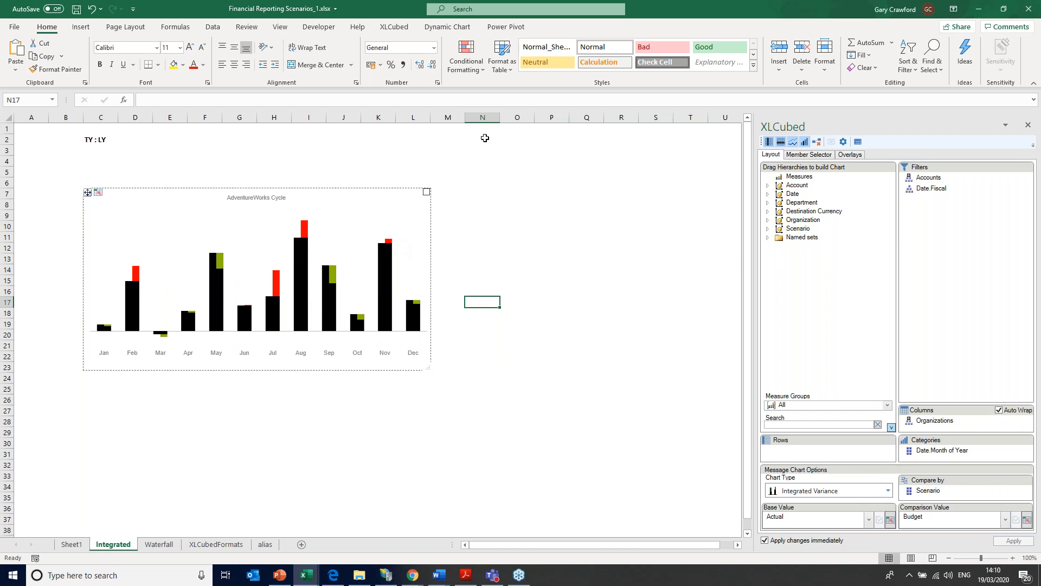
Apply the Message chart style to the integrated variance chart to add its data labels.
left_click(447, 27)
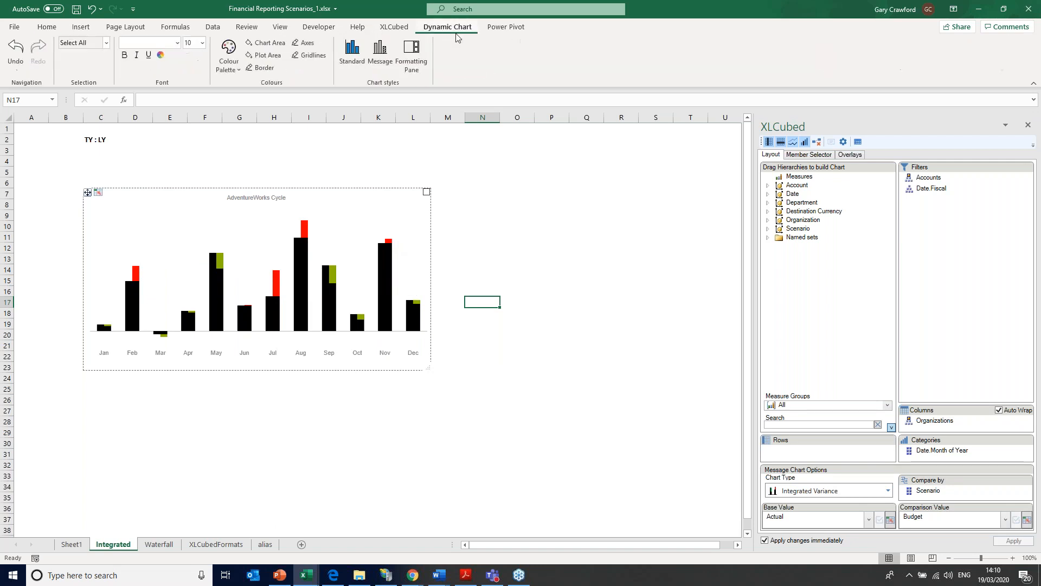
left_click(379, 54)
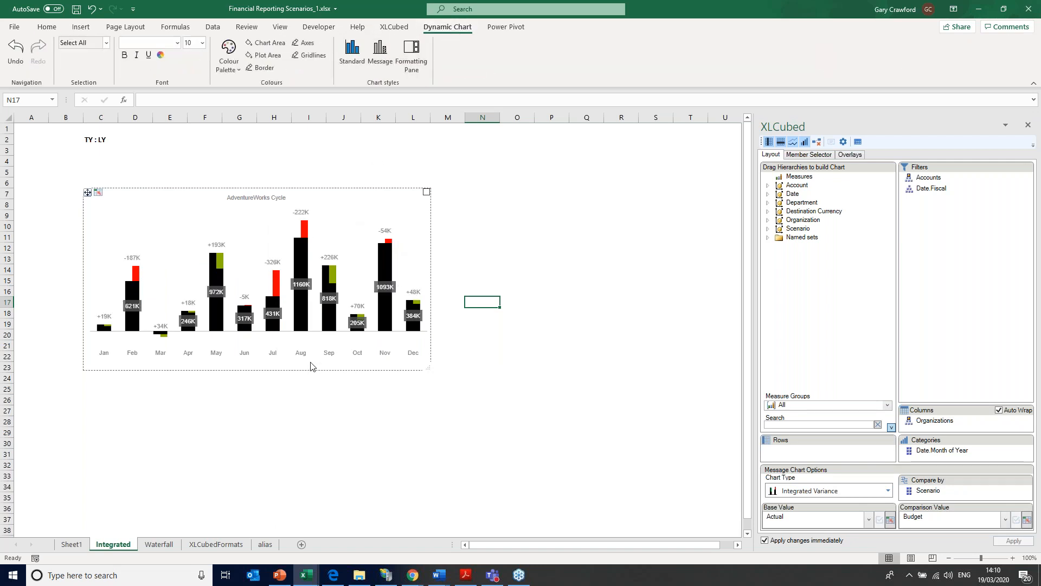
mouse_move(214, 296)
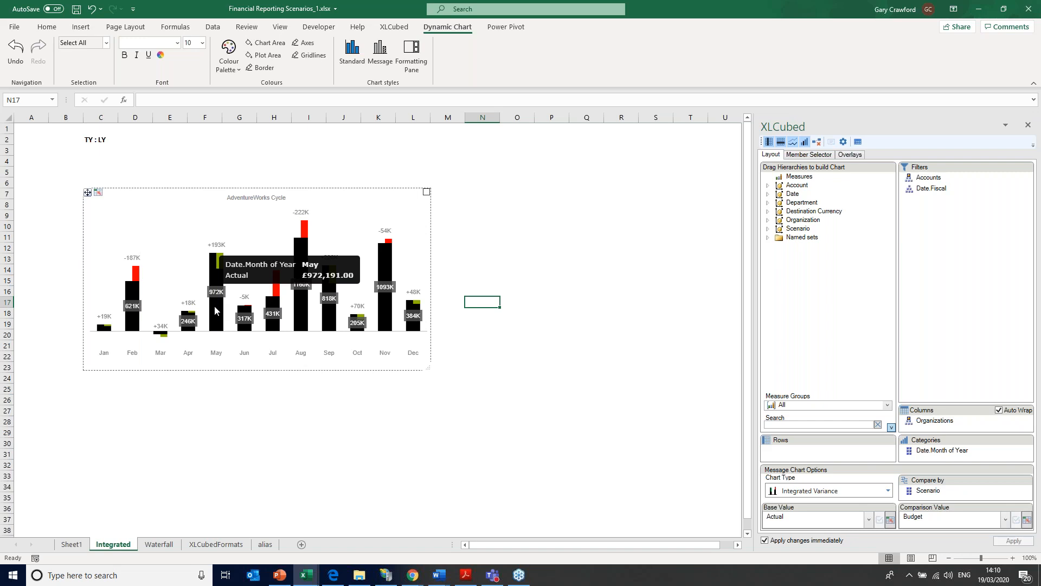
Remove Budget from the Scenario members of the Integrated sheet's chart and move Scenario from Compare by to the filters.
left_click(87, 545)
left_click(97, 547)
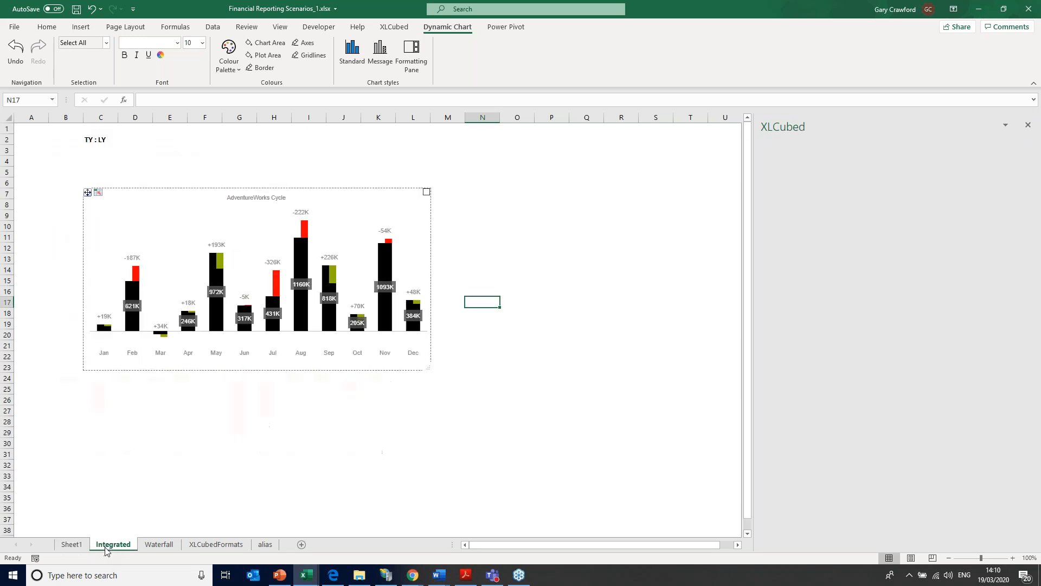
left_click(254, 233)
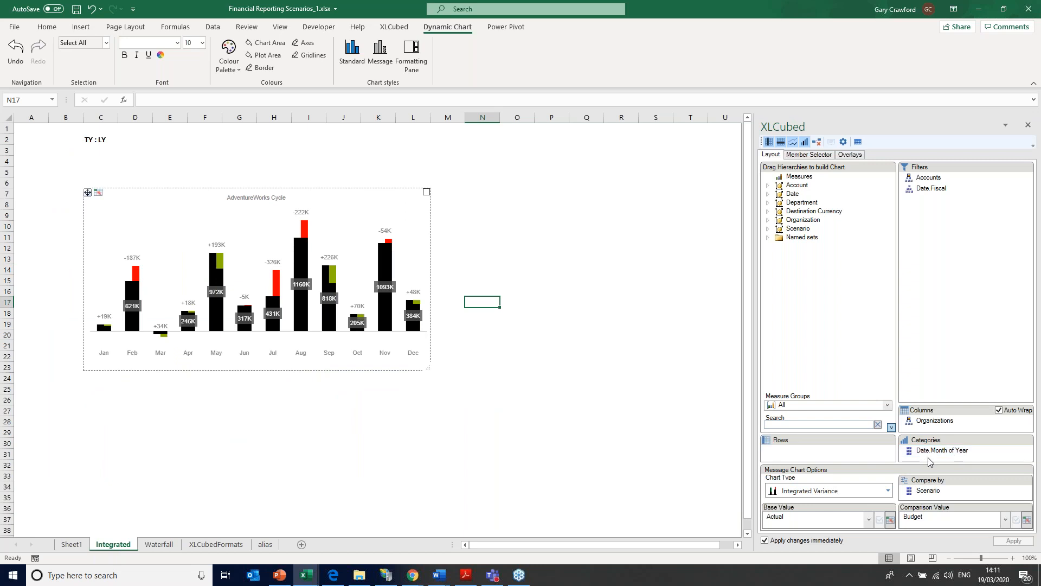
double_click(929, 492)
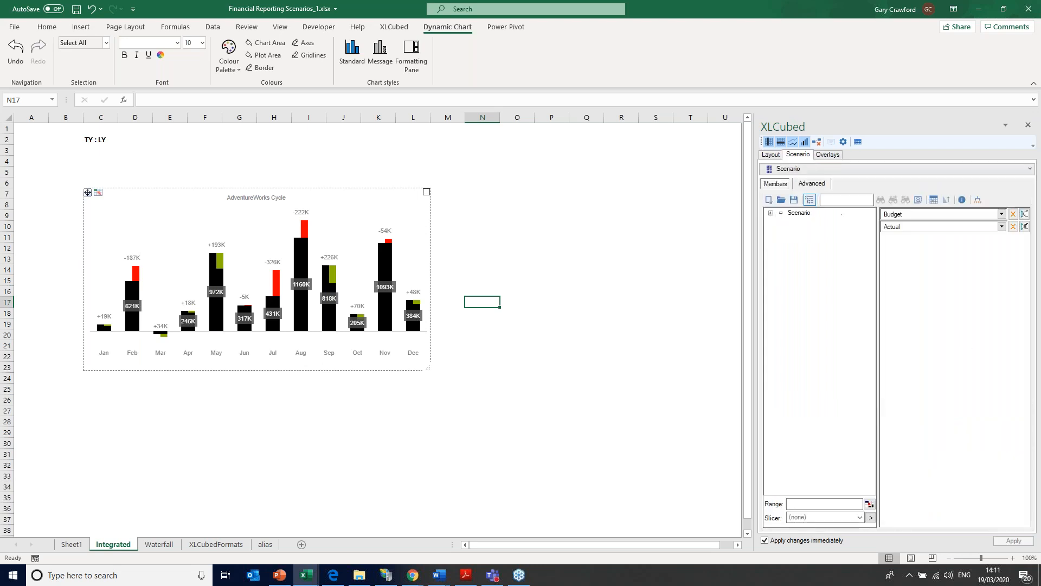
left_click(1013, 213)
left_click(771, 155)
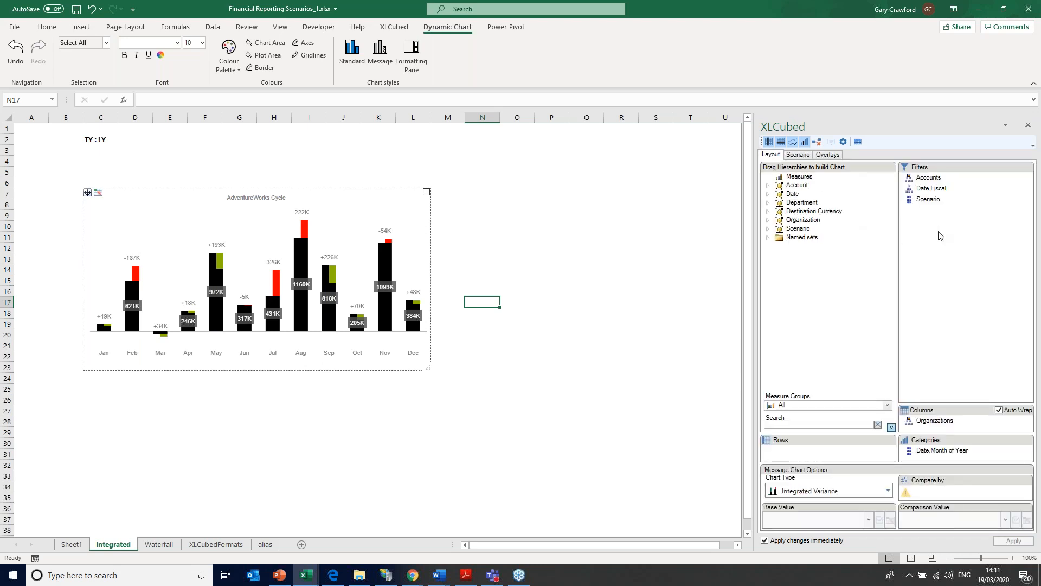
Compare the integrated variance chart by Date.Fiscal, with 2019 as the base value and 2018 as the comparison value.
left_click(927, 192)
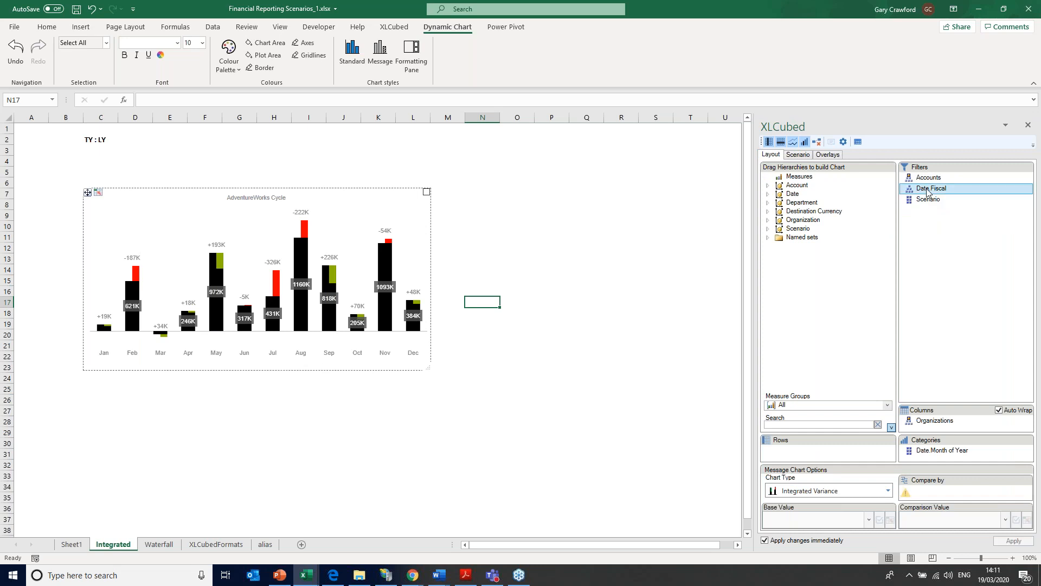
left_click_drag(928, 192, 944, 493)
left_click(868, 518)
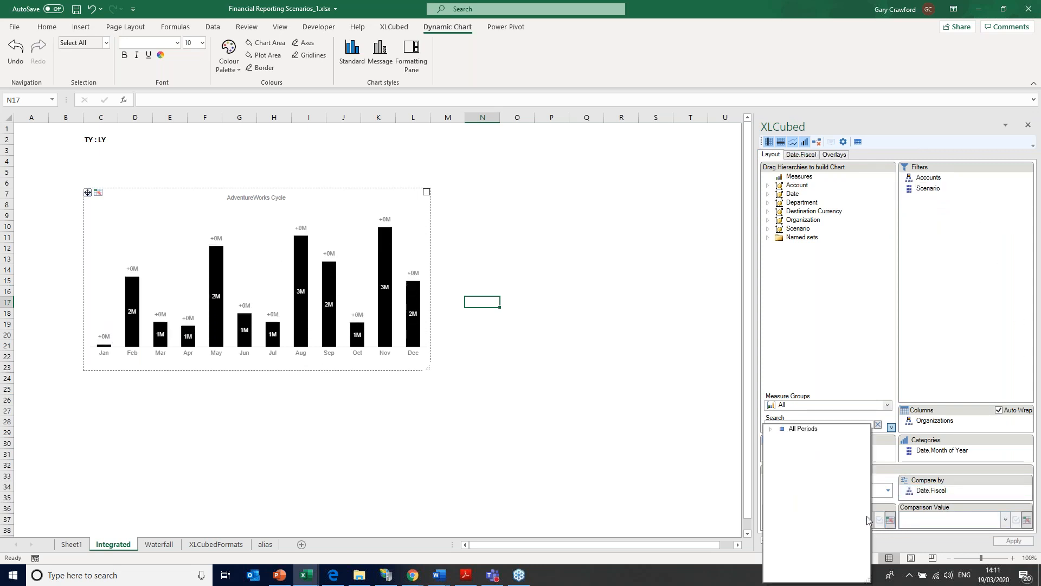
left_click(769, 429)
left_click(806, 526)
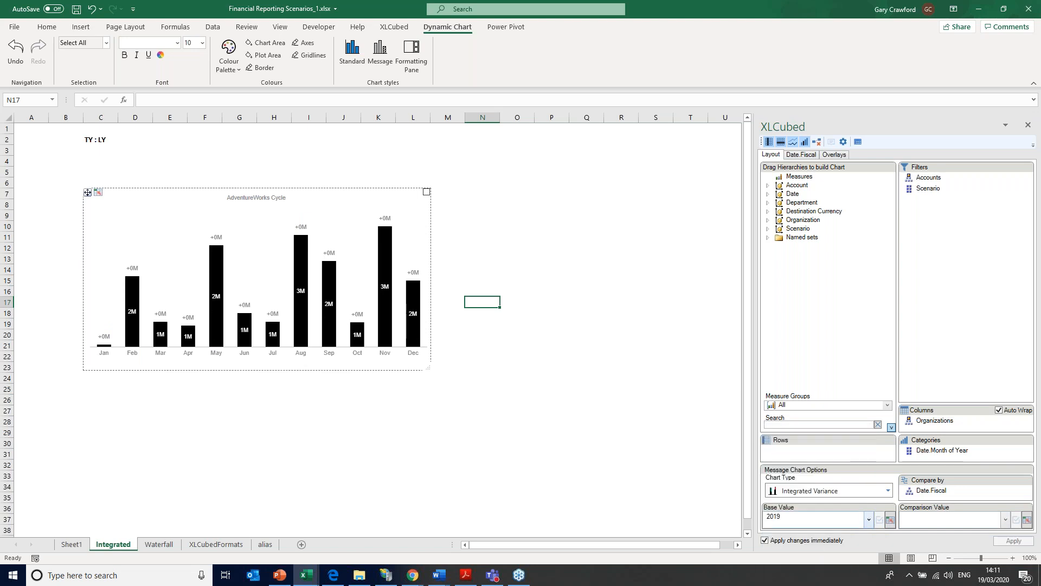
left_click(1004, 519)
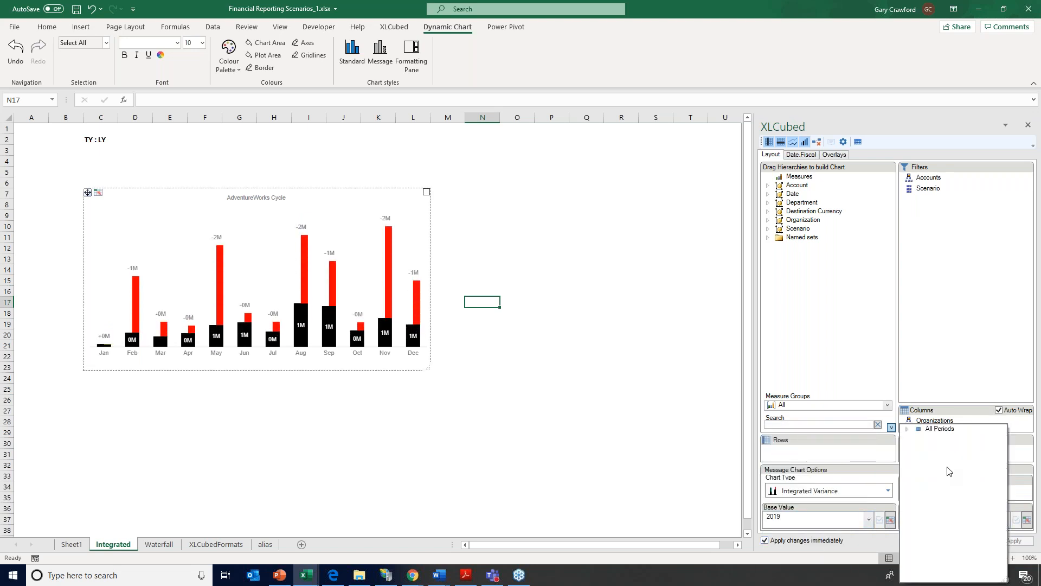
left_click(906, 428)
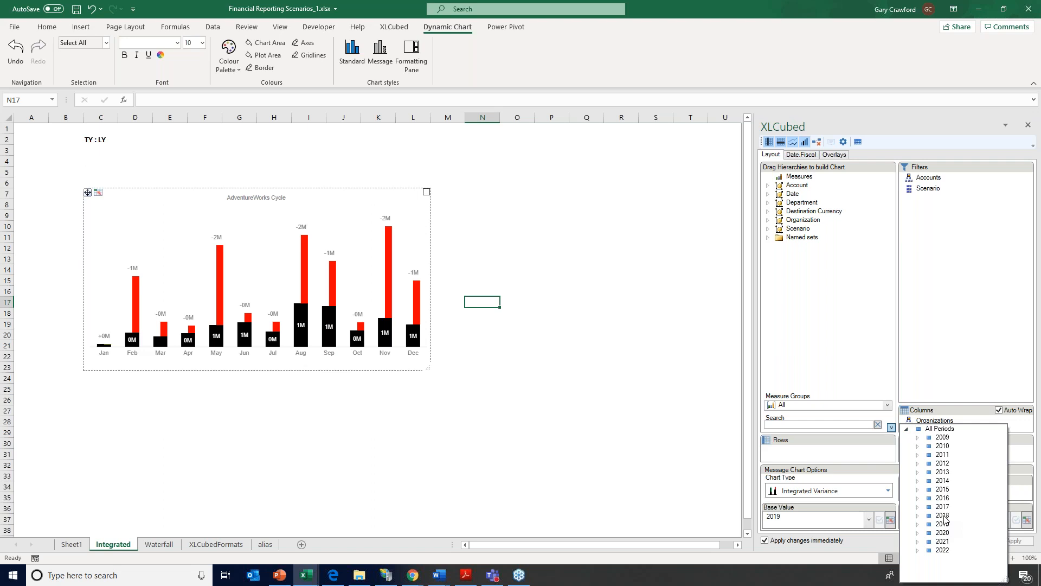
left_click(943, 515)
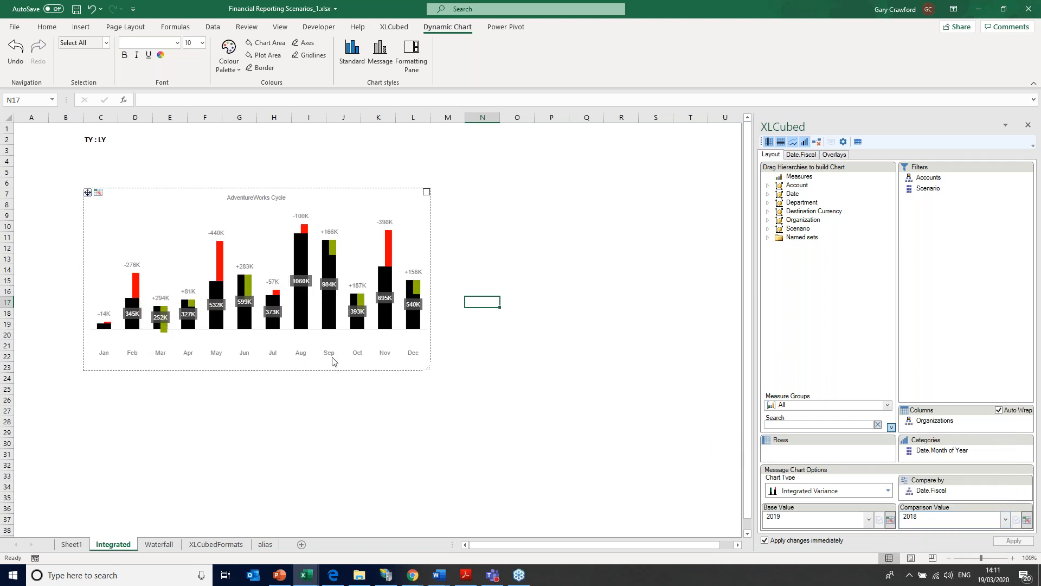
Format the chart's Variance series with a bar arrow length of 10 and Center bar alignment.
mouse_move(219, 264)
left_click(411, 56)
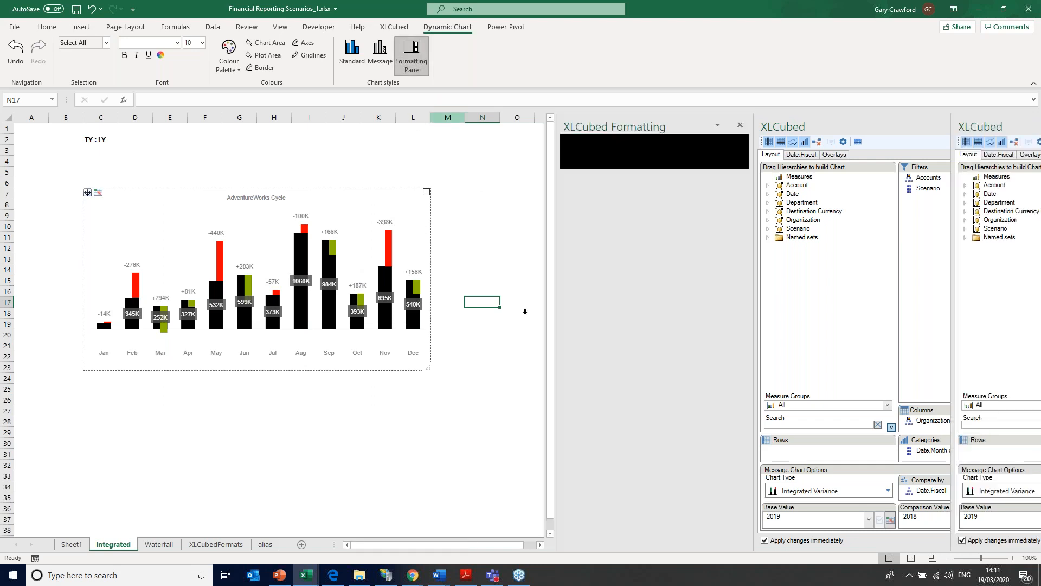
left_click(605, 164)
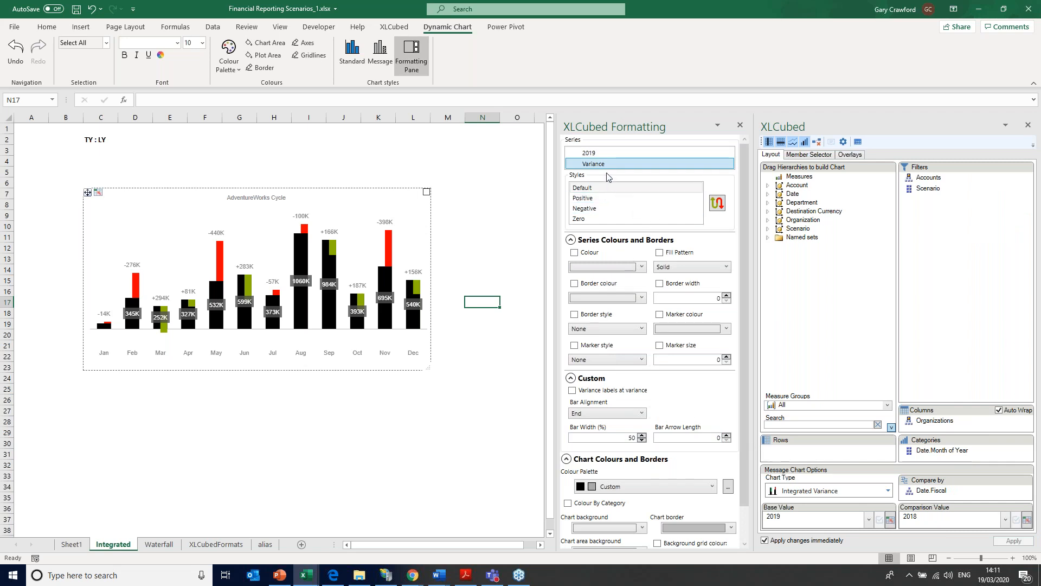
left_click(724, 439)
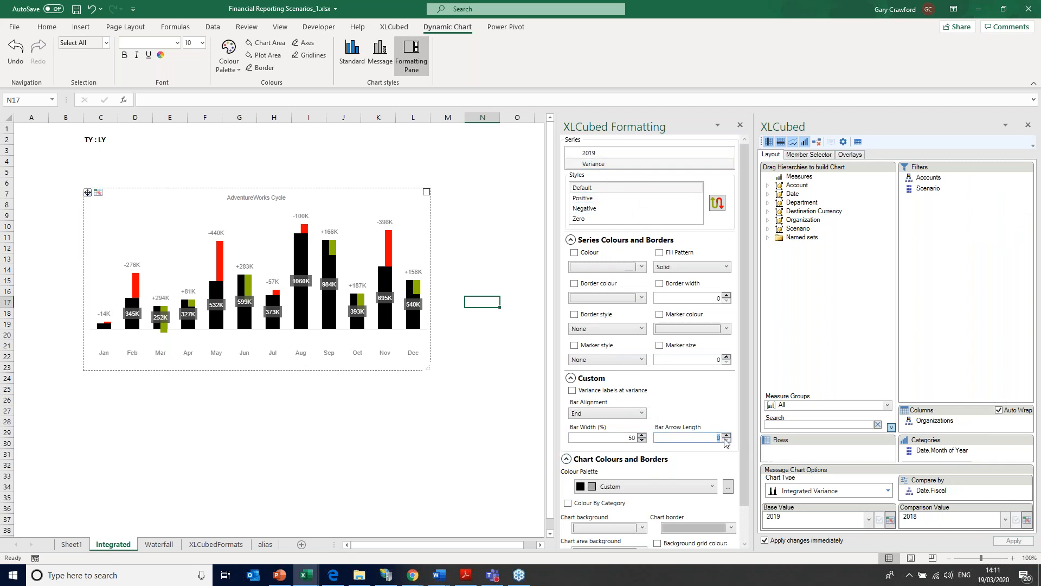
type("10")
left_click(640, 413)
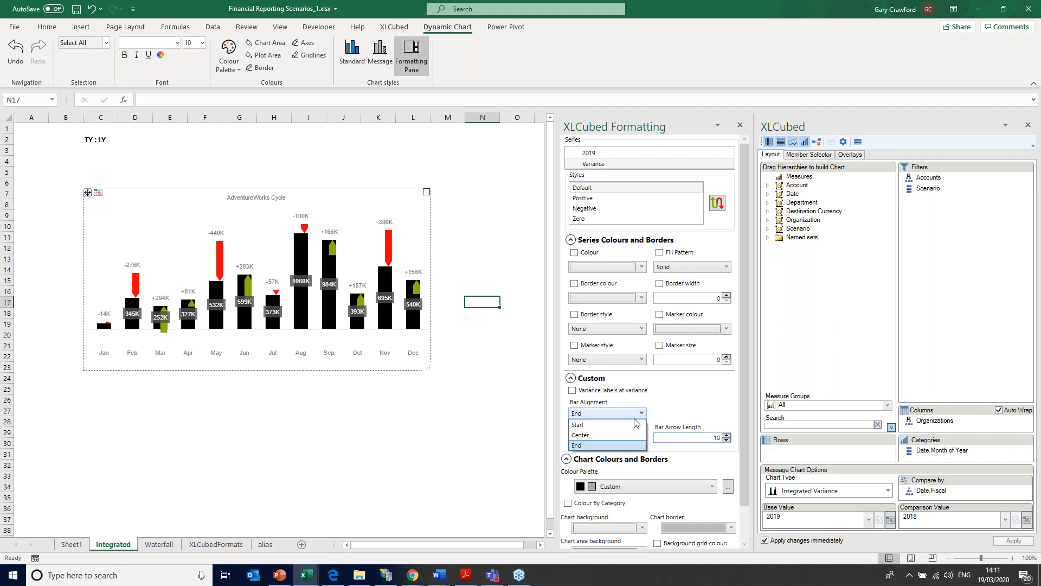
left_click(625, 436)
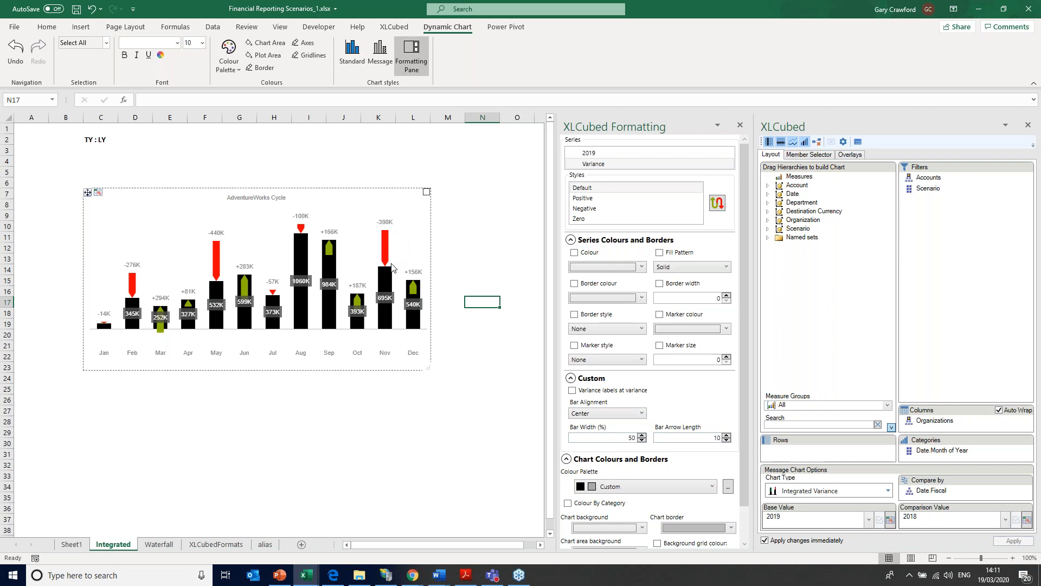
Zoom the integrated variance chart in on June to November, and restore its full twelve-month view.
mouse_move(244, 311)
left_click_drag(261, 233, 390, 233)
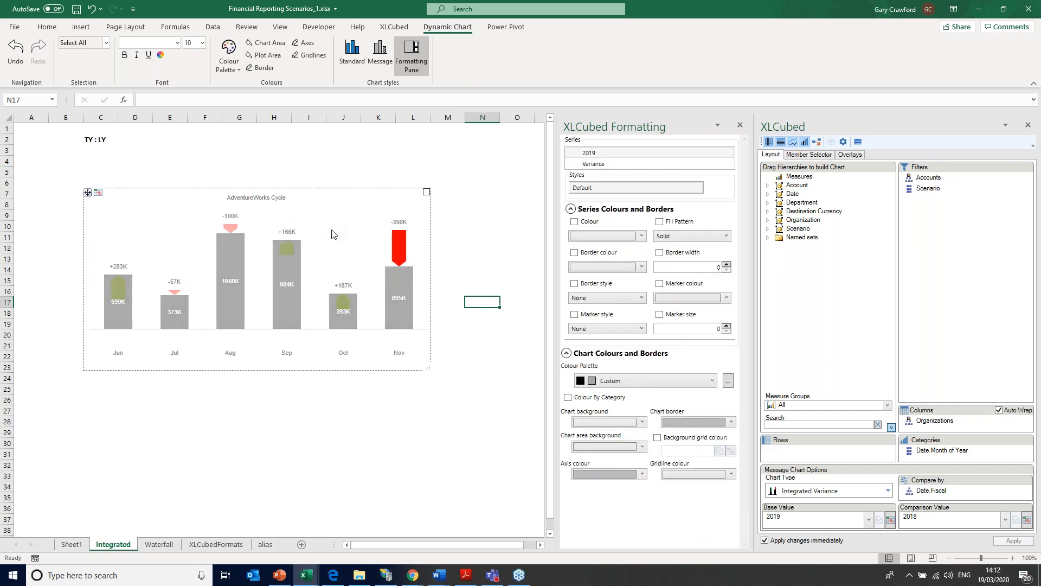
double_click(333, 232)
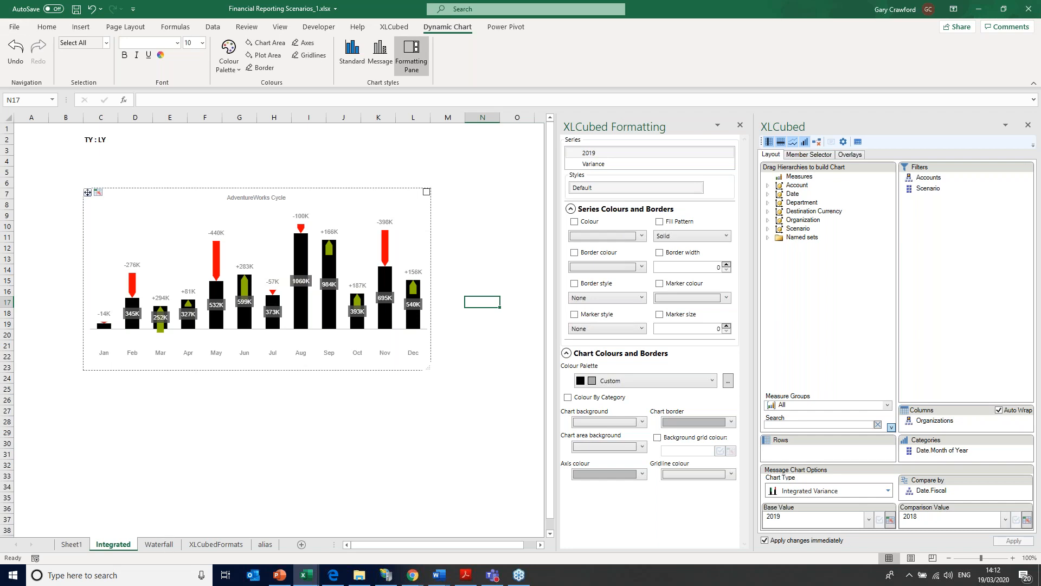
Examine the finished grey waterfall chart beside the unformatted one on the Waterfall sheet, and close the chart formatting pane.
key("alt+Tab")
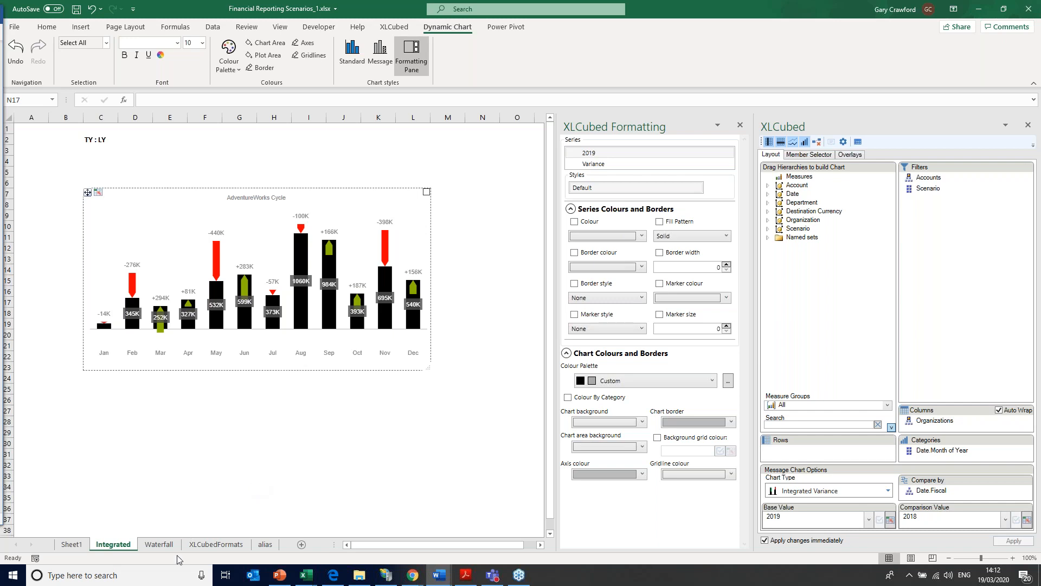
left_click(161, 549)
left_click(160, 545)
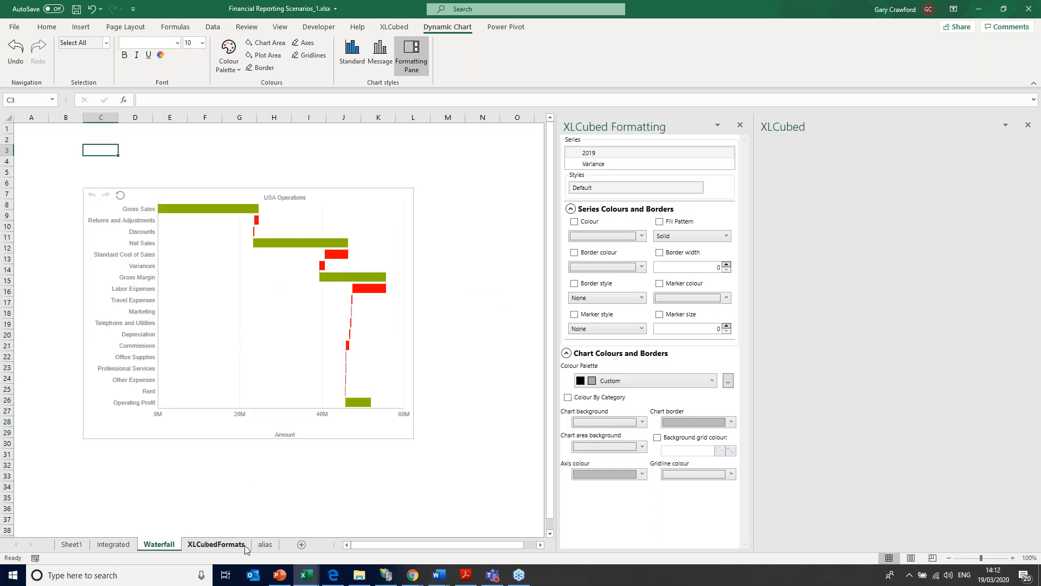
left_click_drag(380, 545, 537, 559)
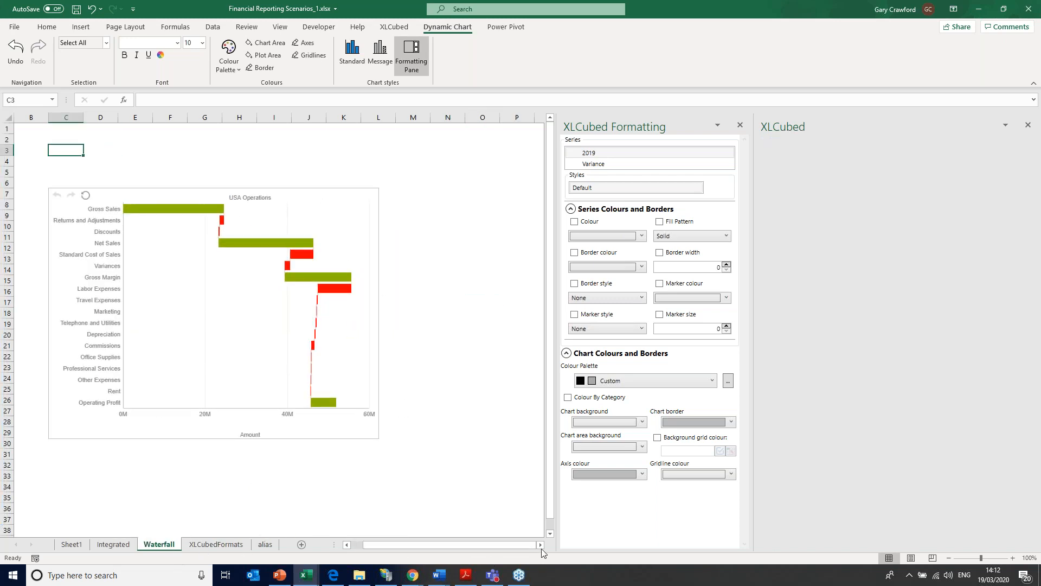
left_click(541, 548)
left_click(542, 548)
left_click(542, 548)
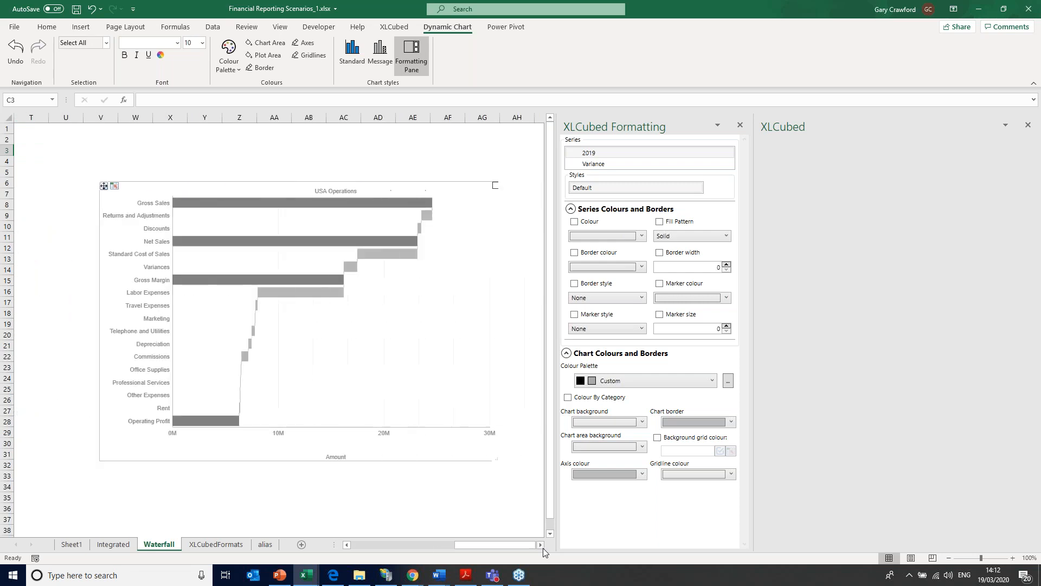
left_click(740, 125)
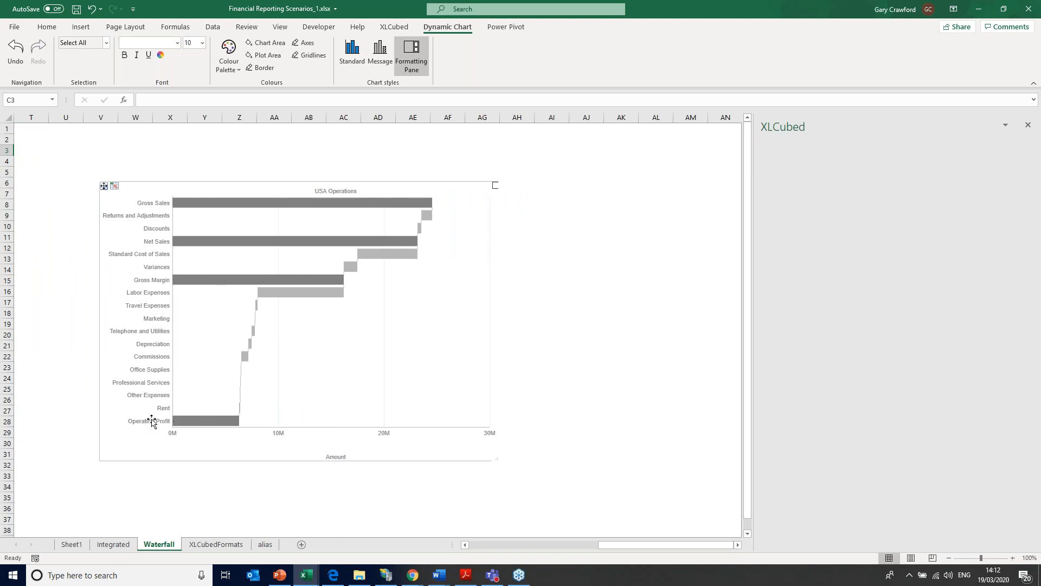
left_click_drag(601, 544, 450, 542)
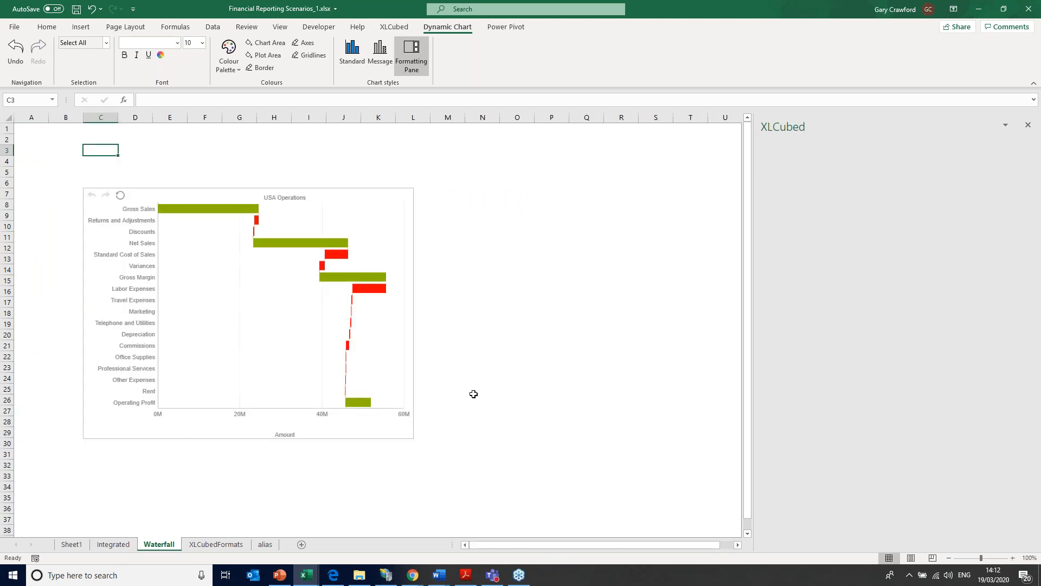
Review the Accounts category members and the Date.Fiscal filter of the unformatted USA Operations waterfall chart.
left_click(278, 293)
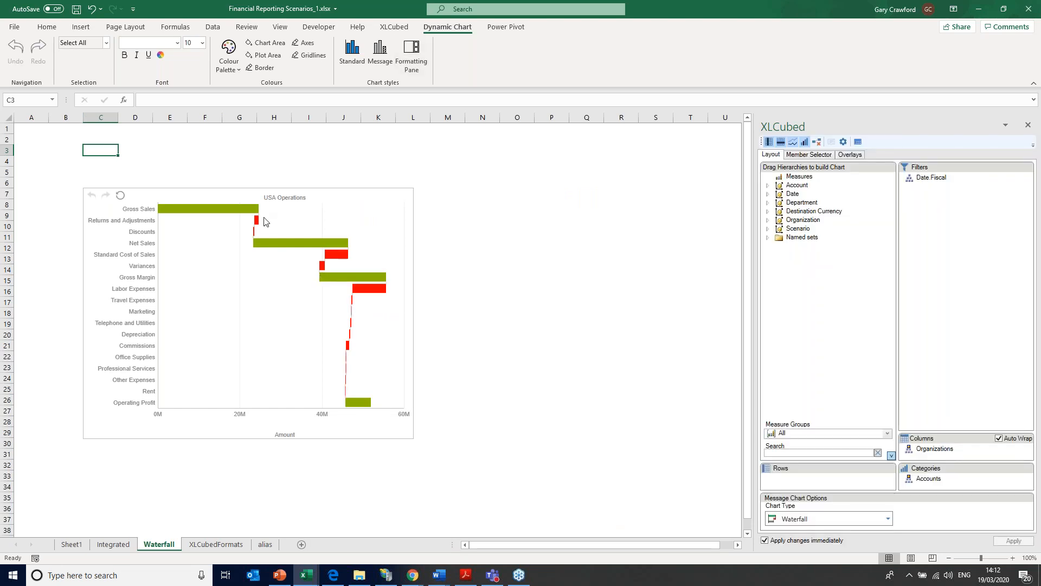
left_click(928, 479)
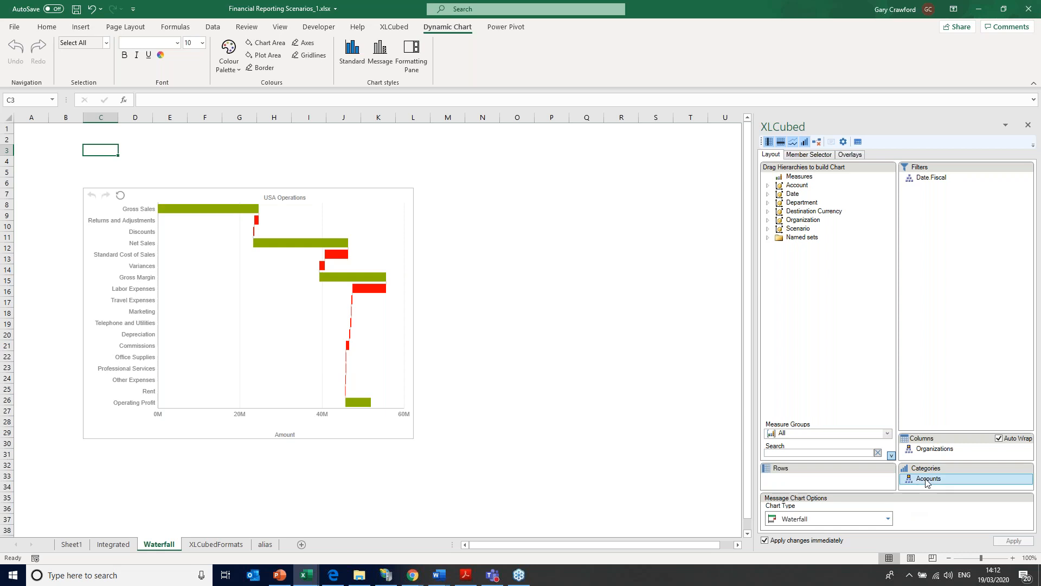
double_click(926, 480)
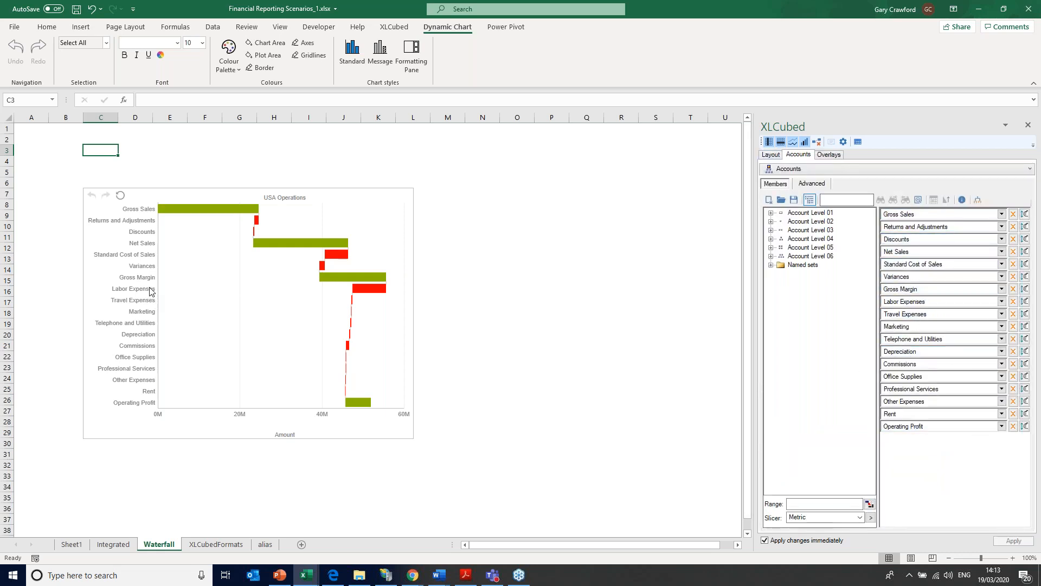
left_click(770, 155)
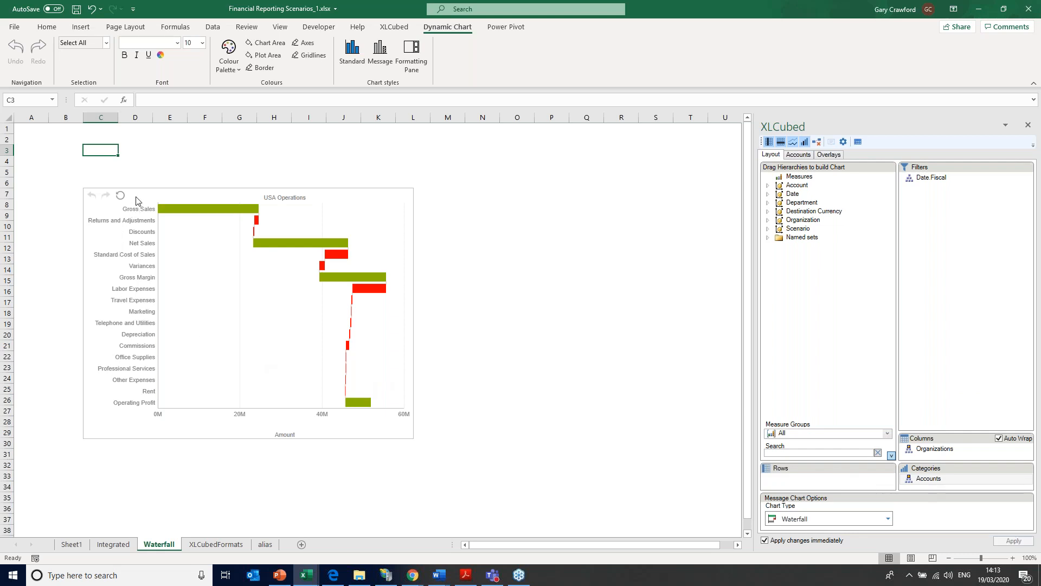
mouse_move(198, 208)
double_click(930, 179)
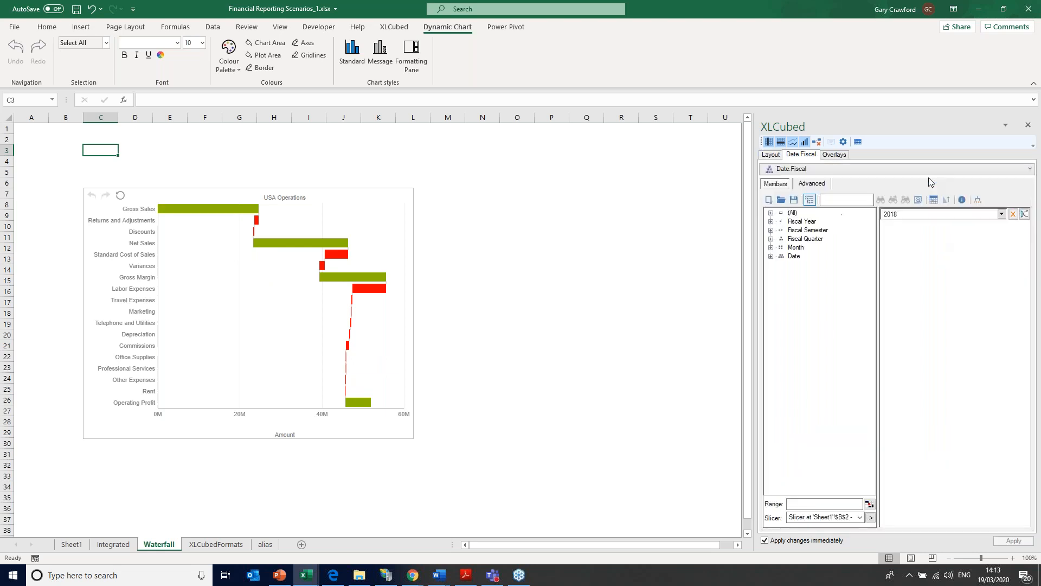
left_click(771, 155)
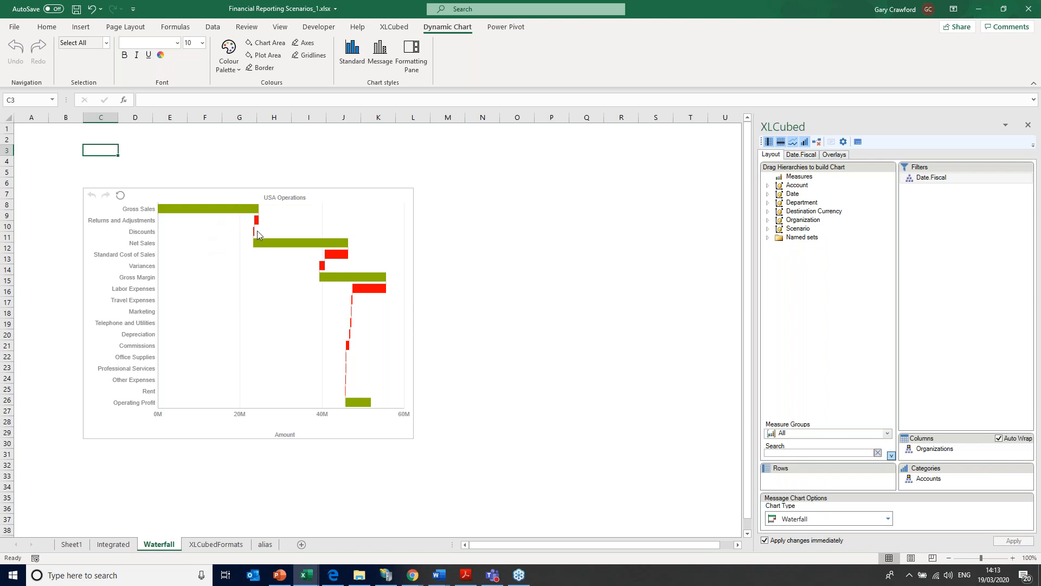
Set the Gross Sales and Net Sales bars as Total in the USA Operations waterfall chart.
right_click(213, 212)
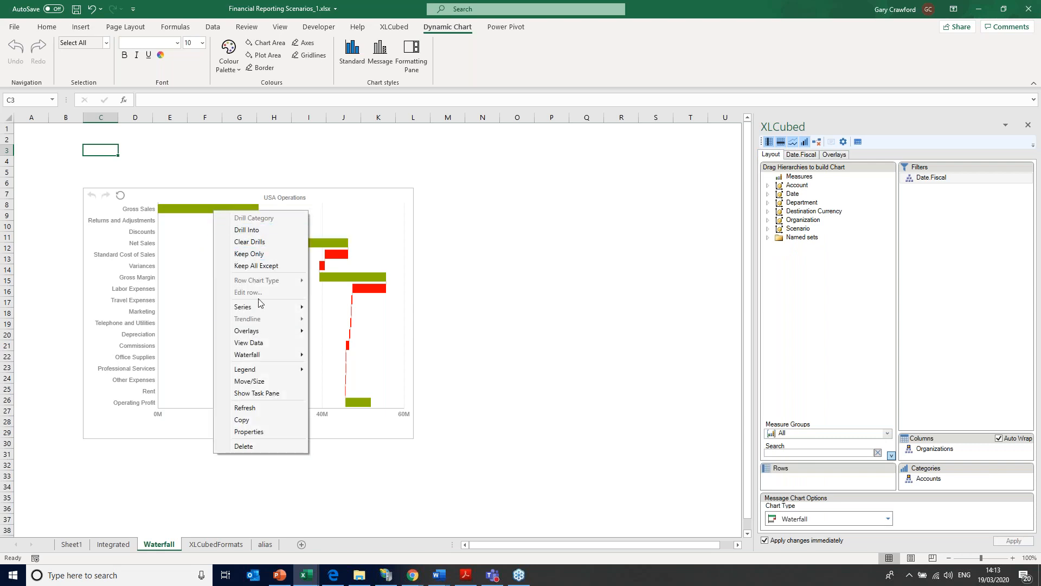
mouse_move(278, 359)
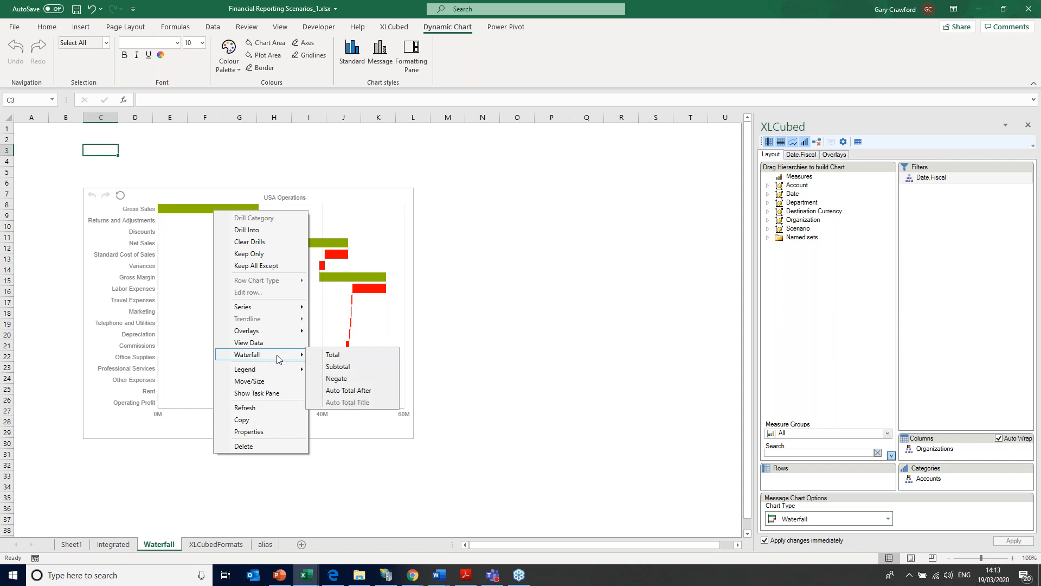
left_click(339, 355)
right_click(288, 242)
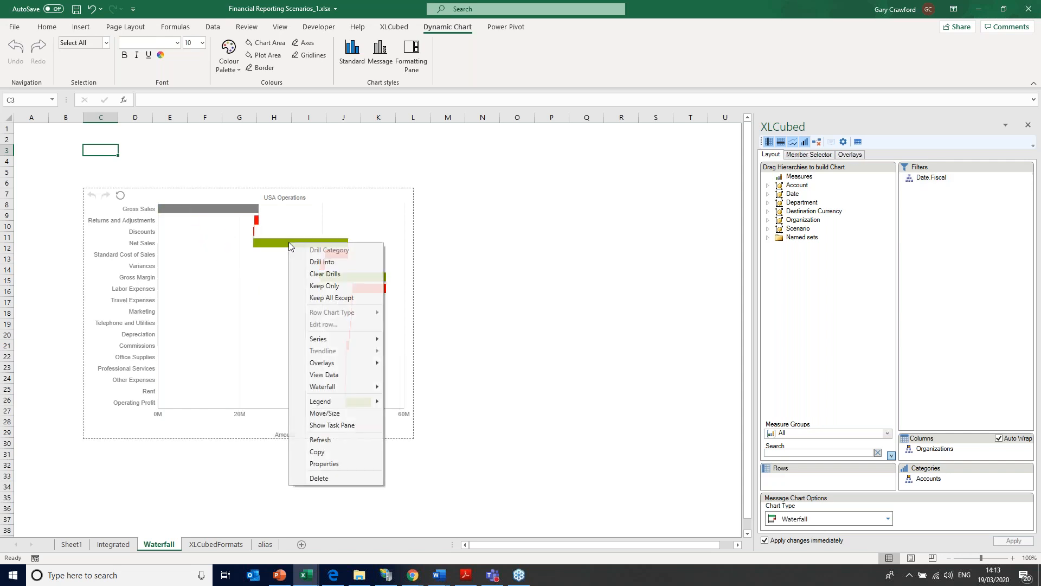
mouse_move(343, 387)
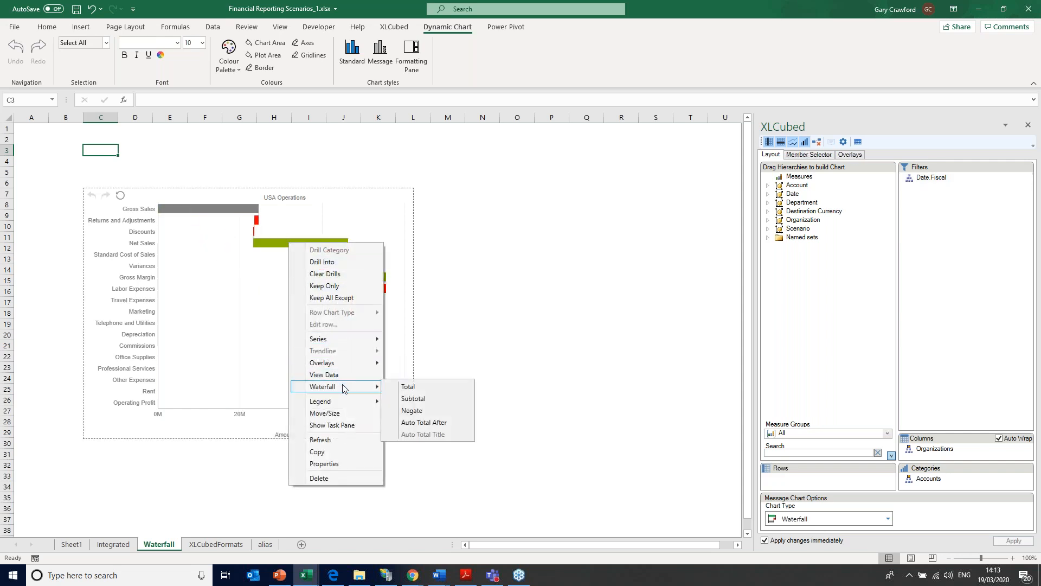
left_click(405, 387)
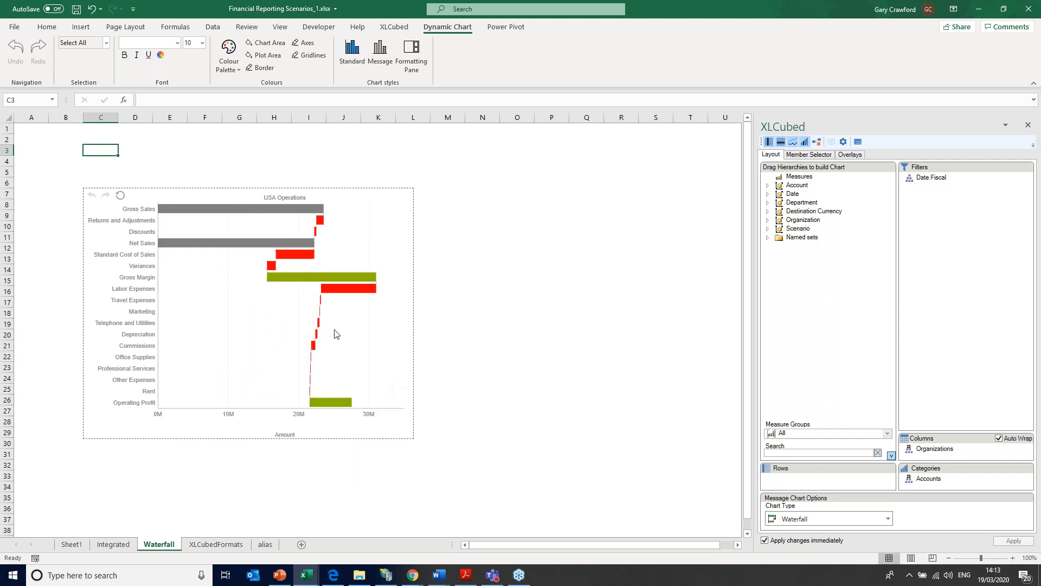
Set the Gross Margin and Operating Profit bars as Total in the USA Operations waterfall chart.
right_click(319, 280)
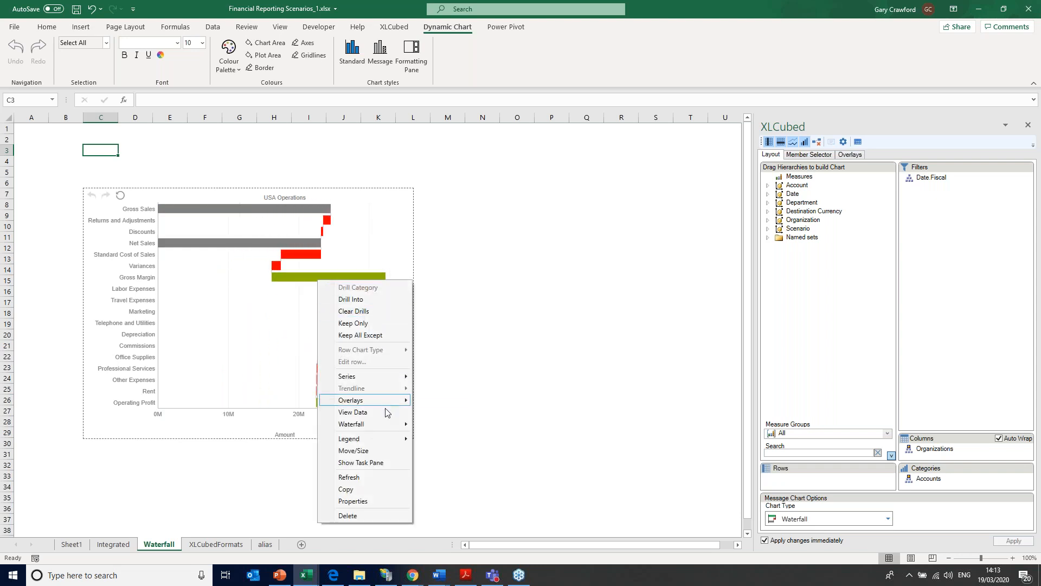
mouse_move(385, 426)
left_click(434, 424)
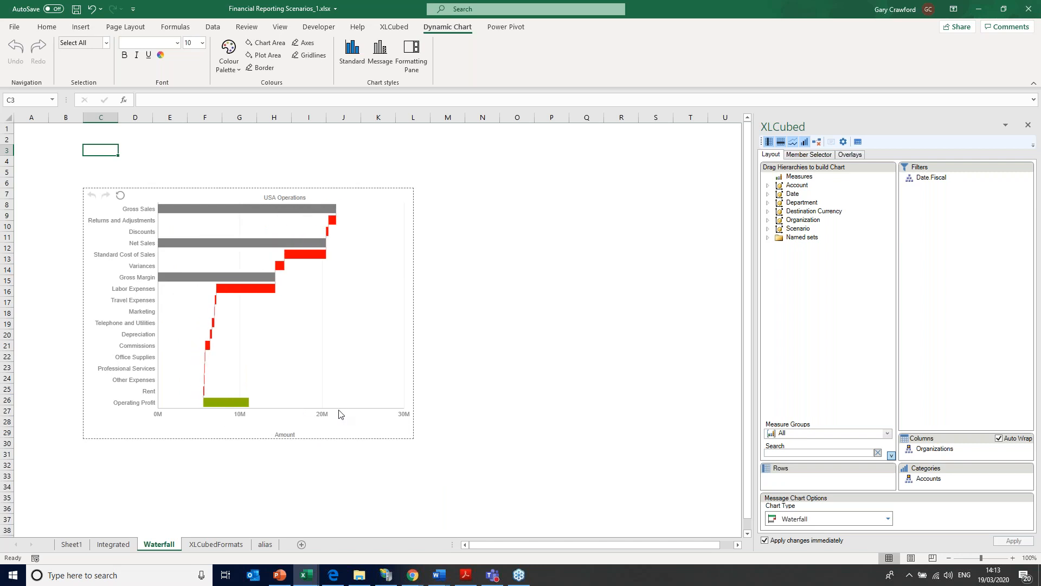
right_click(243, 399)
mouse_move(302, 299)
left_click(350, 297)
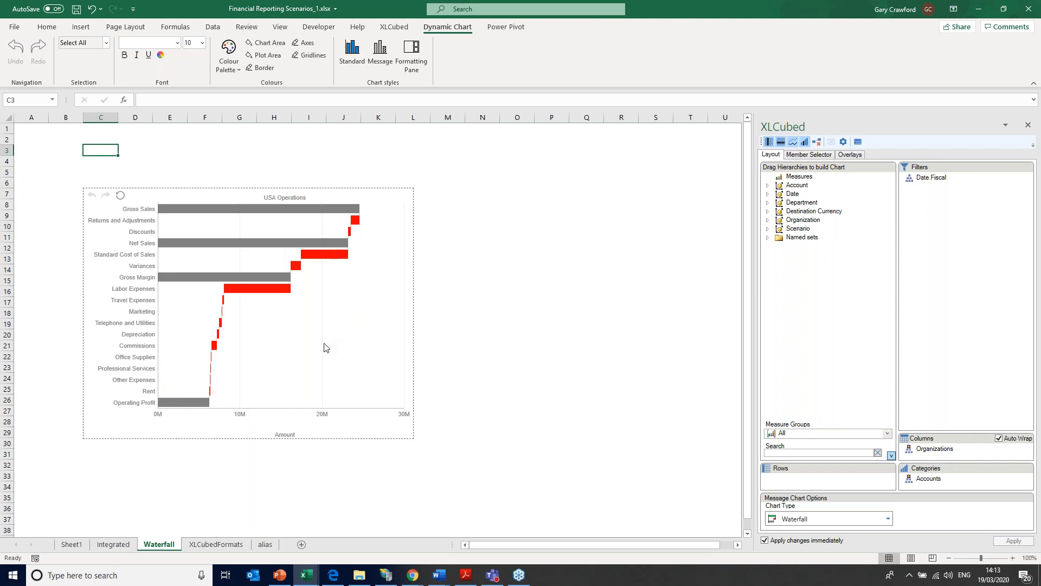
Review the waterfall bar options offered for the Net Sales bar without changing any of them.
right_click(241, 239)
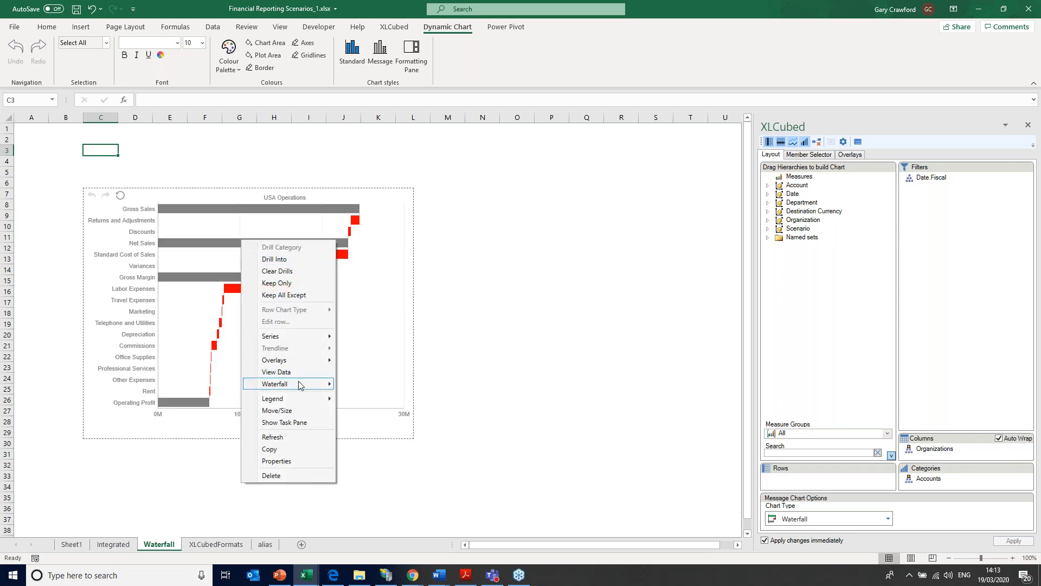
mouse_move(299, 384)
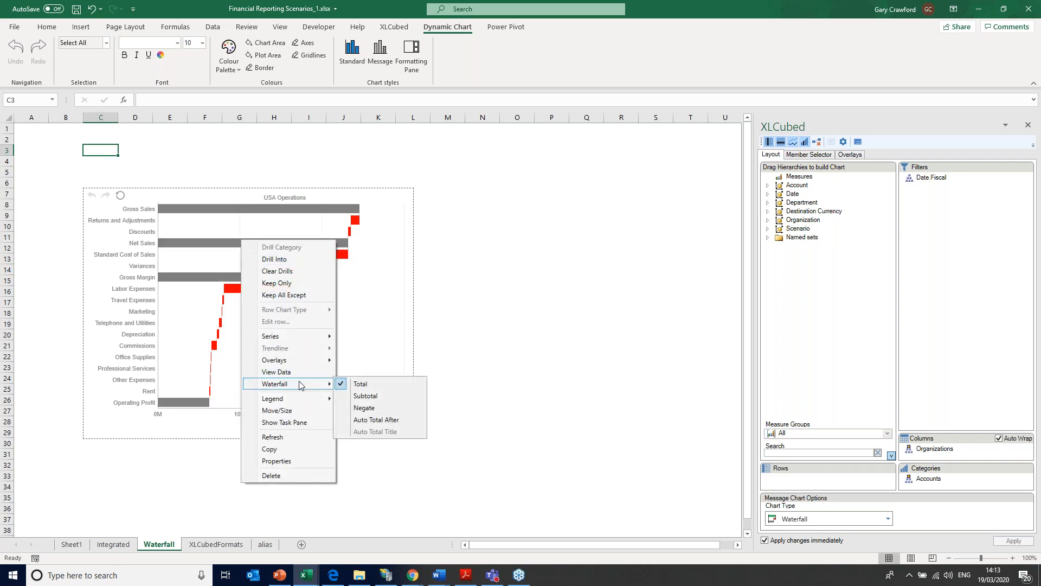
left_click(509, 299)
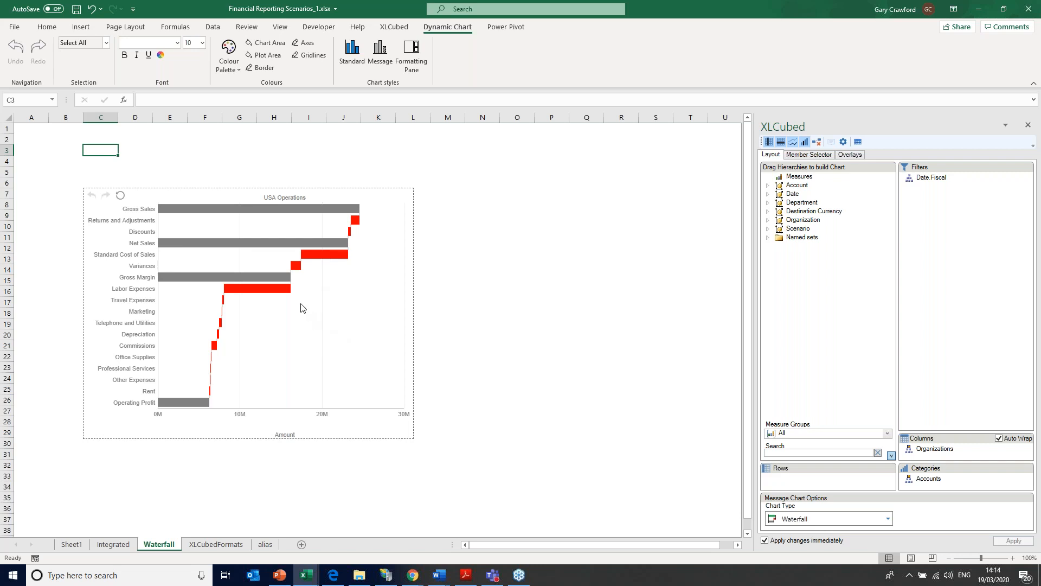
Change the Negative style colour of the waterfall's Amount series to grey.
mouse_move(247, 292)
left_click(417, 65)
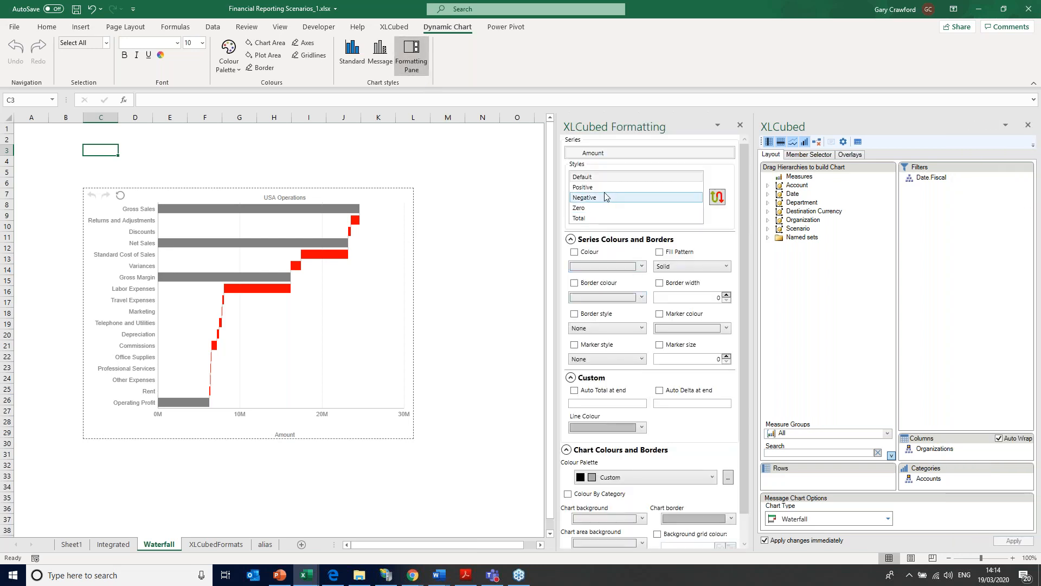
left_click(598, 200)
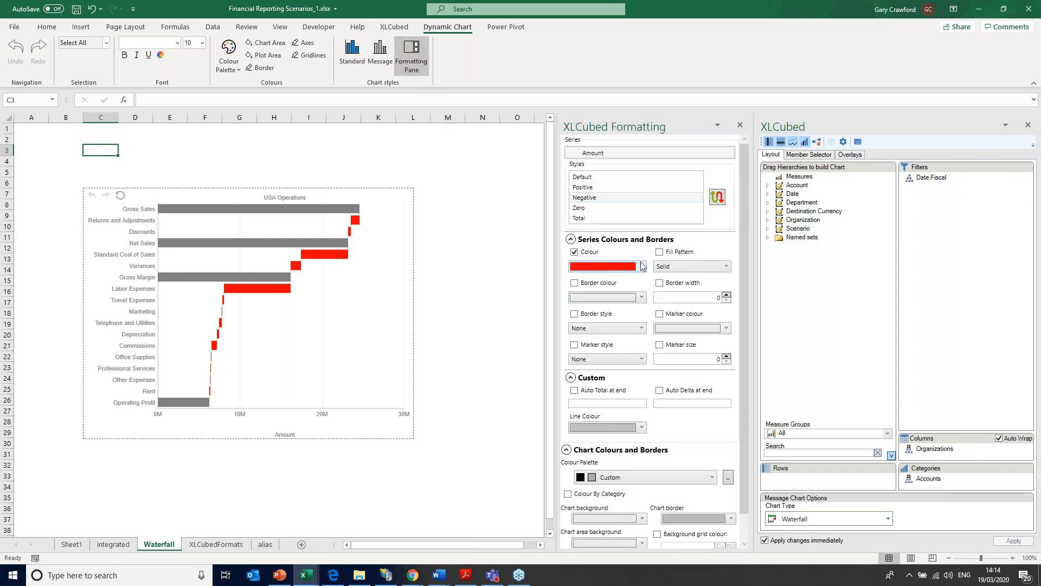
left_click(641, 266)
left_click(641, 318)
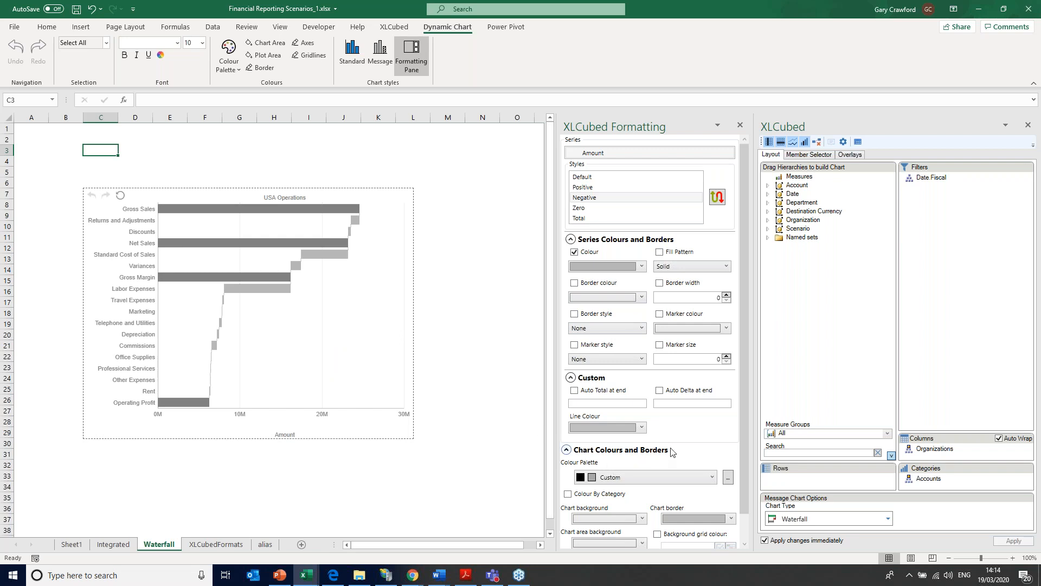
Apply the Message chart style to the waterfall, and try Auto Delta at end before switching it off.
left_click(658, 392)
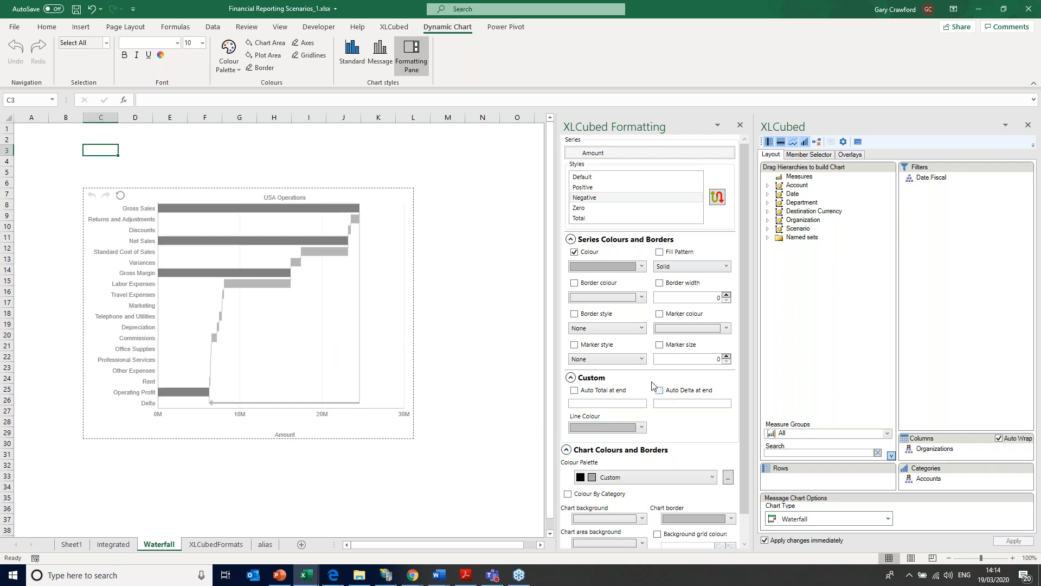
left_click(379, 53)
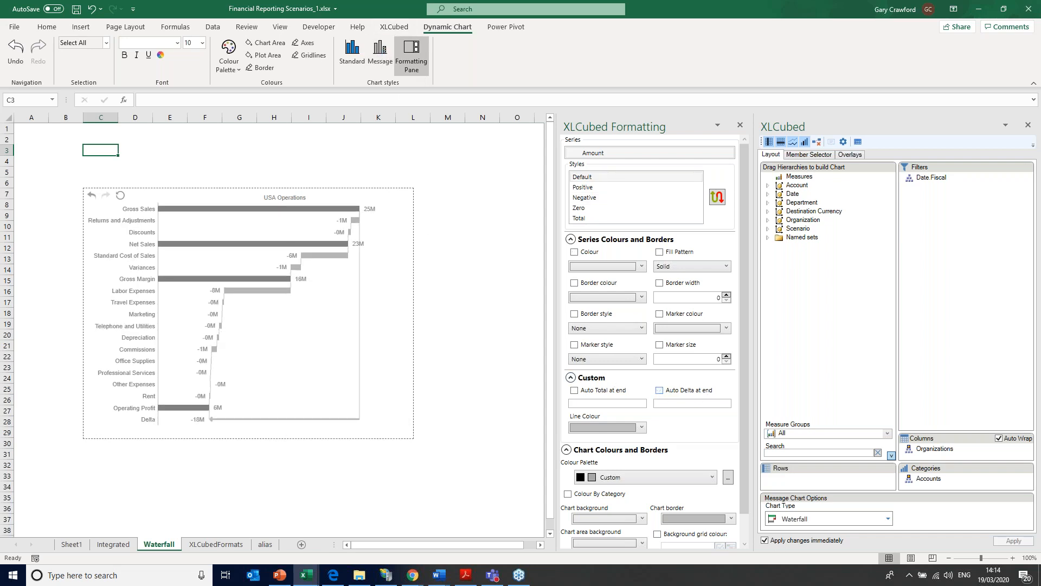
left_click(658, 390)
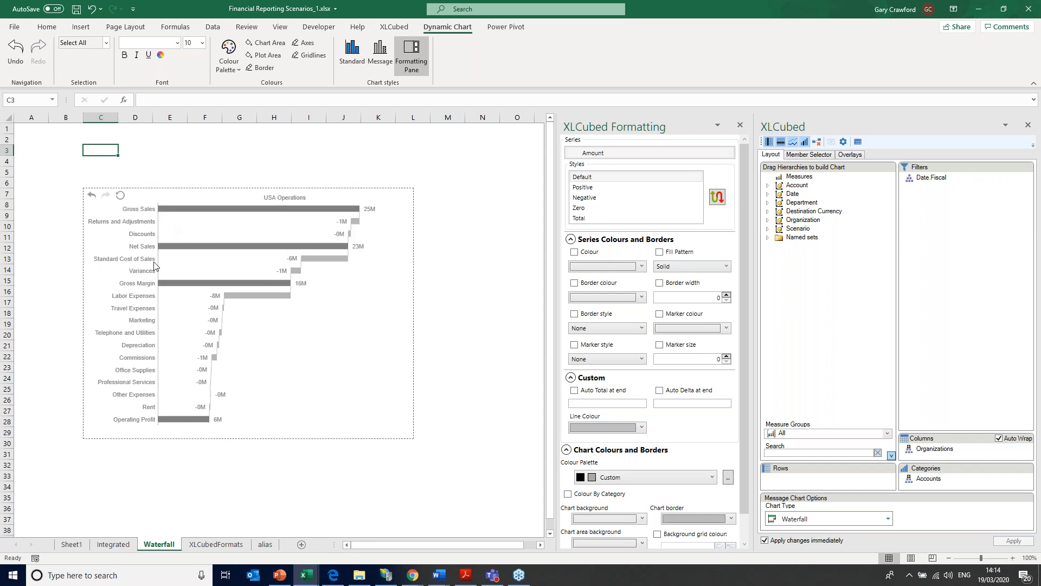
Zoom the waterfall in on the lower accounts and reset it, and drill USA Operations into its divisions and undo the drill.
left_click_drag(162, 272, 262, 434)
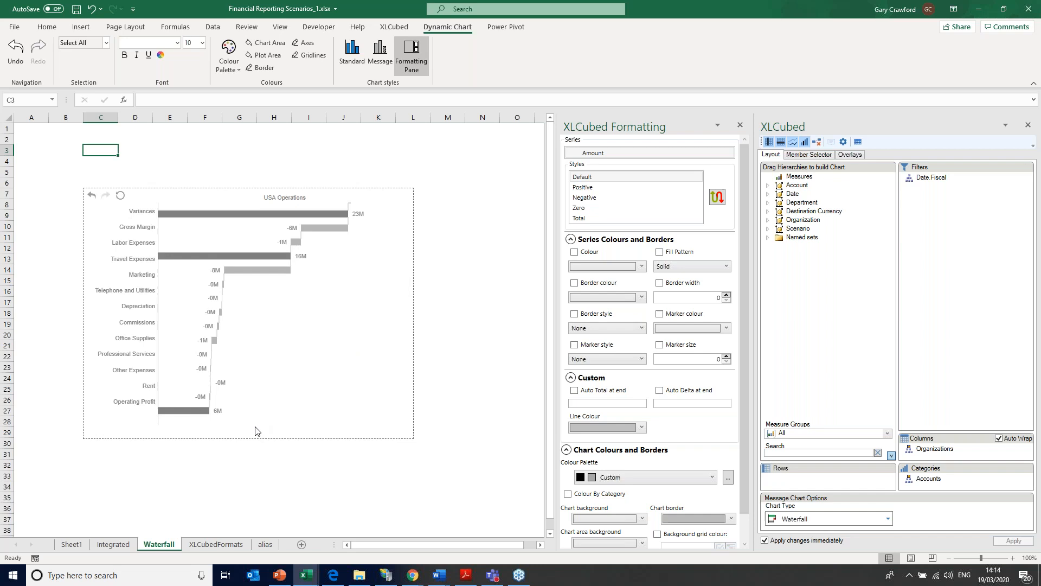
double_click(282, 414)
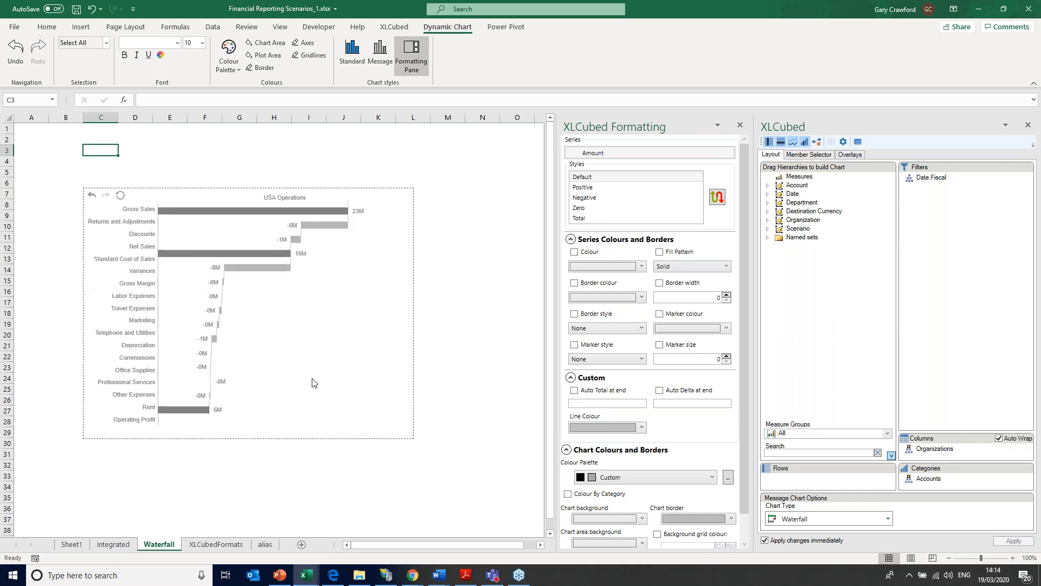
double_click(280, 202)
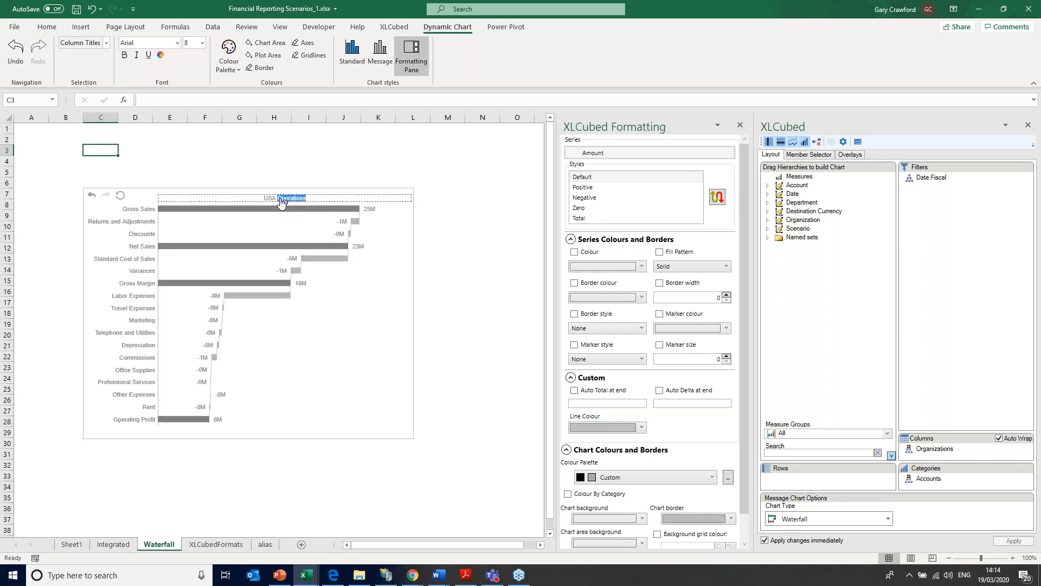
mouse_move(289, 229)
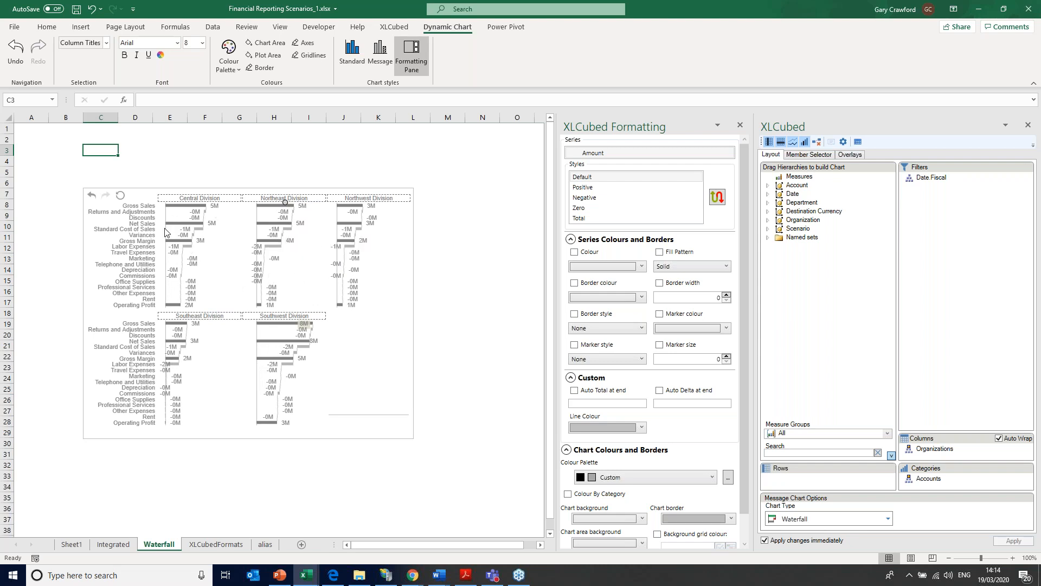
left_click(92, 200)
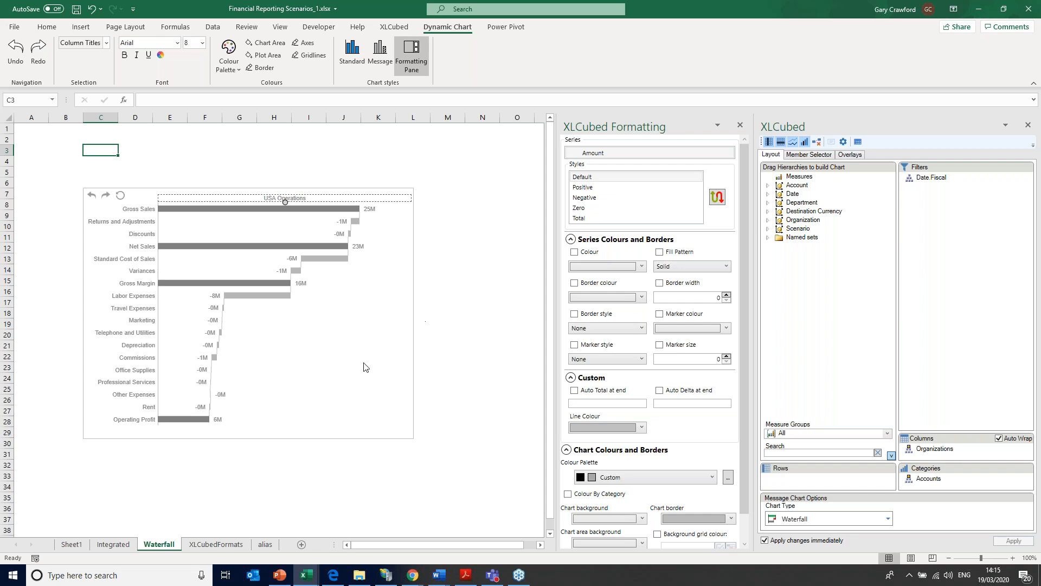
Switch to the Variance Waterfall workbook and insert a Variance Waterfall message chart at cell B7 from the Channel Sales cube.
mouse_move(307, 575)
left_click(355, 549)
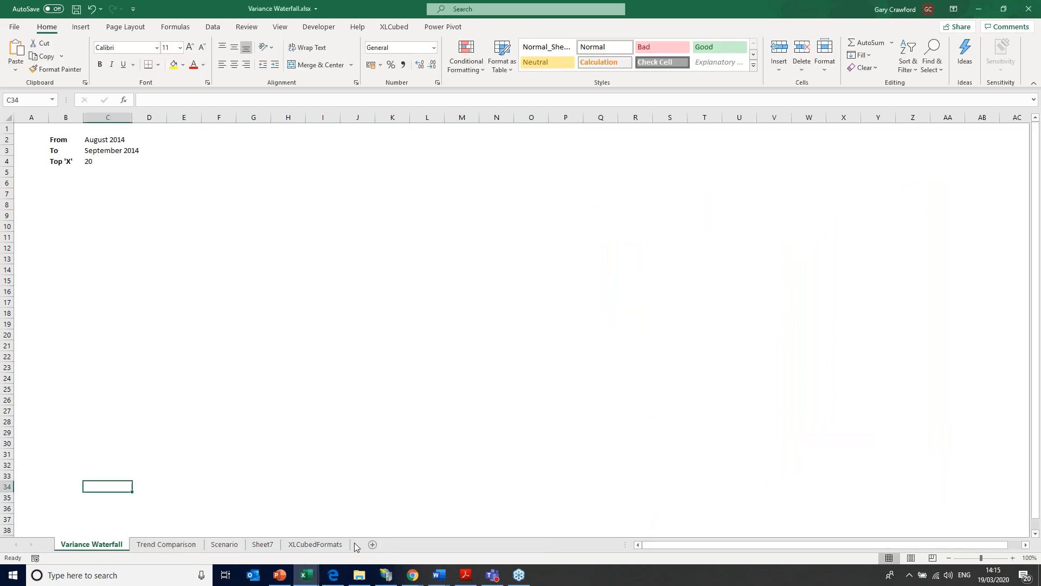
left_click(71, 195)
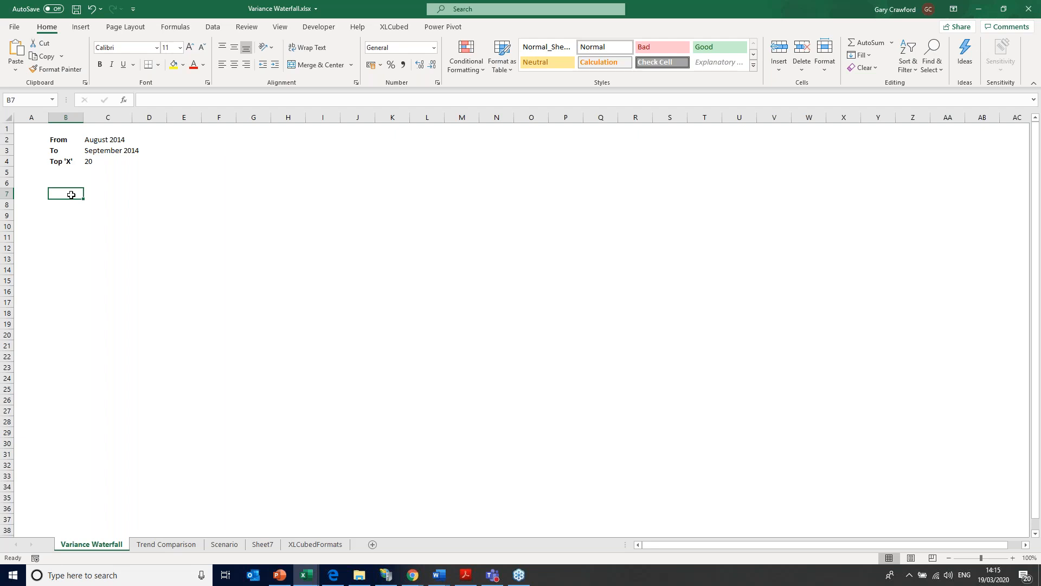
left_click(394, 27)
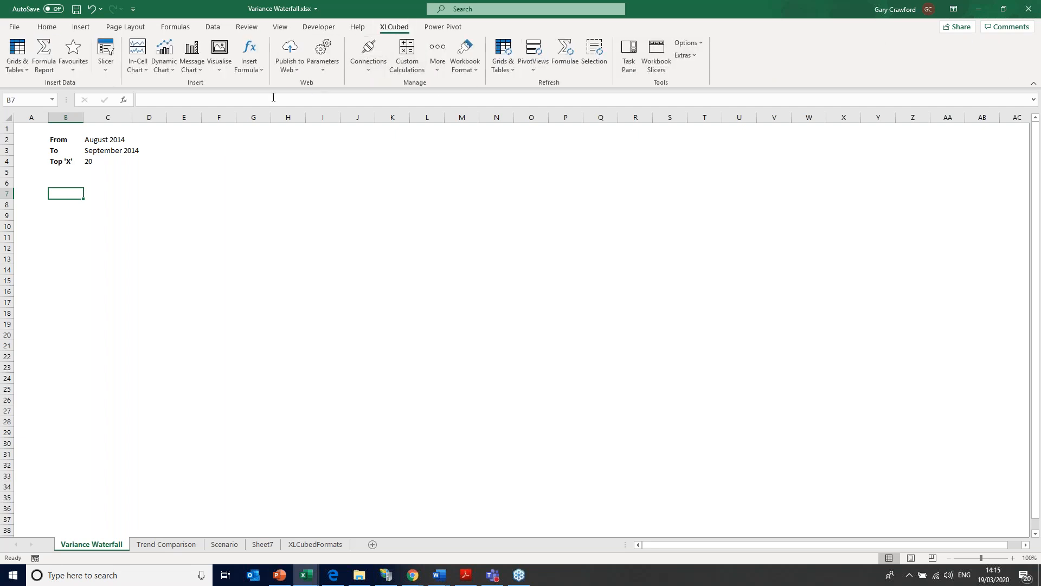
left_click(199, 70)
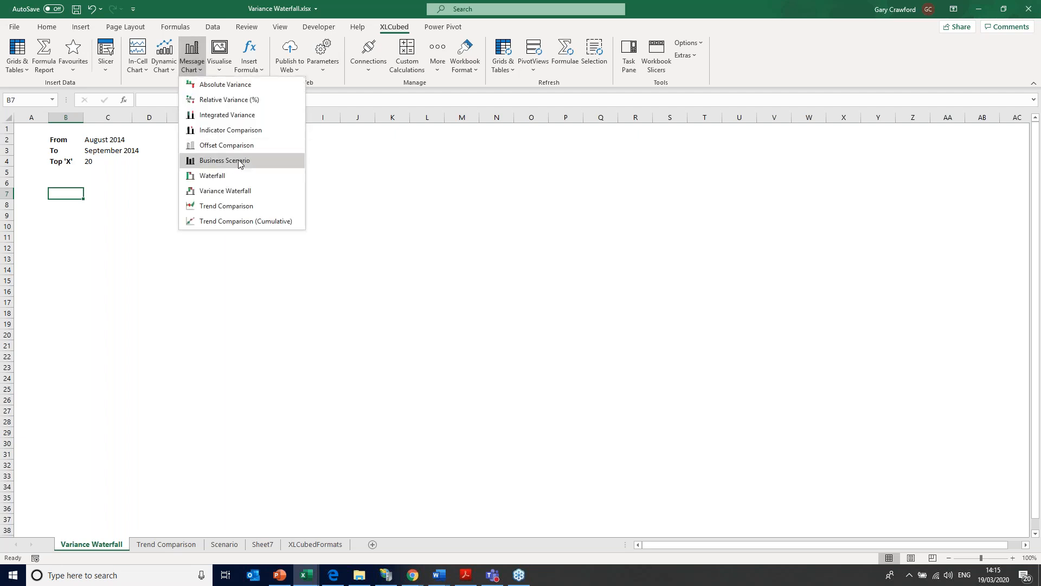
left_click(234, 193)
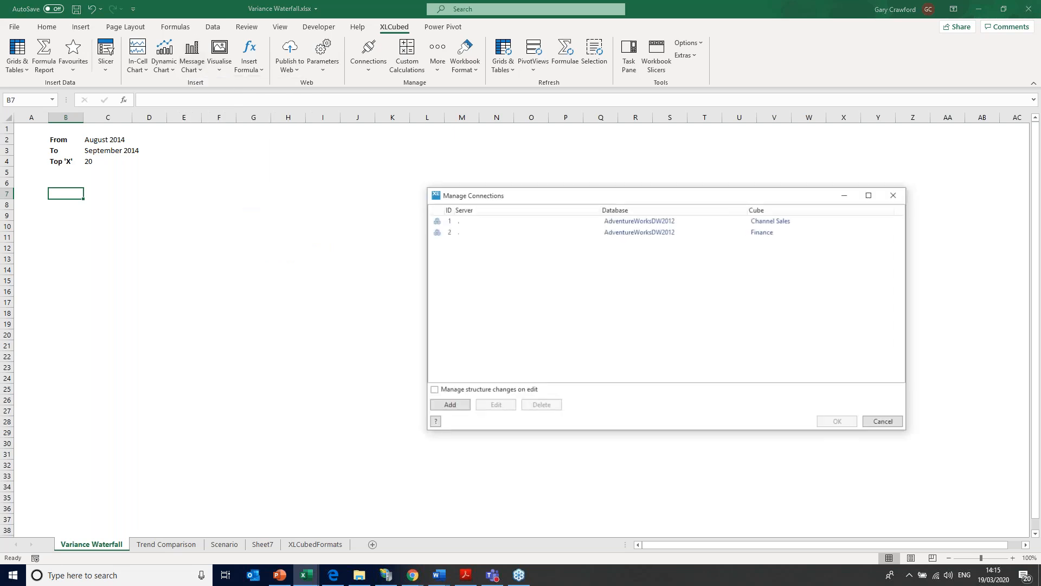
double_click(719, 225)
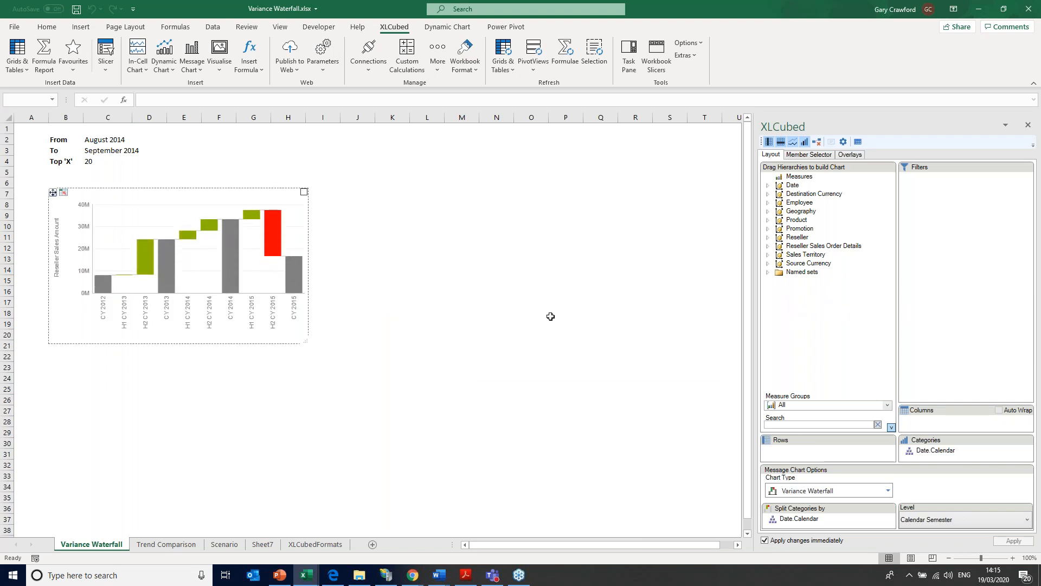
Enlarge the variance waterfall chart so it extends to about column M and row 27.
left_click_drag(305, 339, 434, 389)
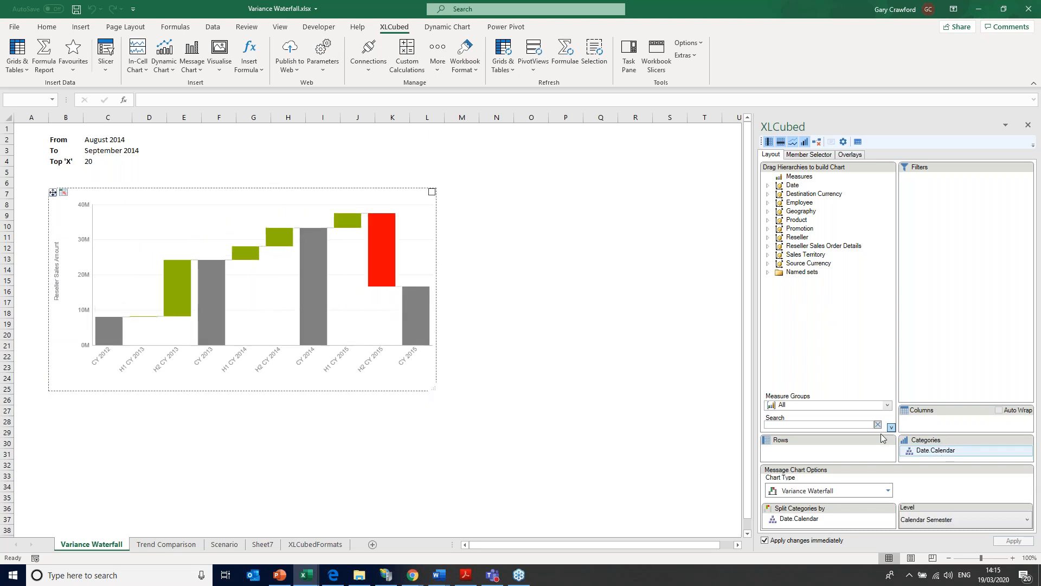
mouse_move(170, 317)
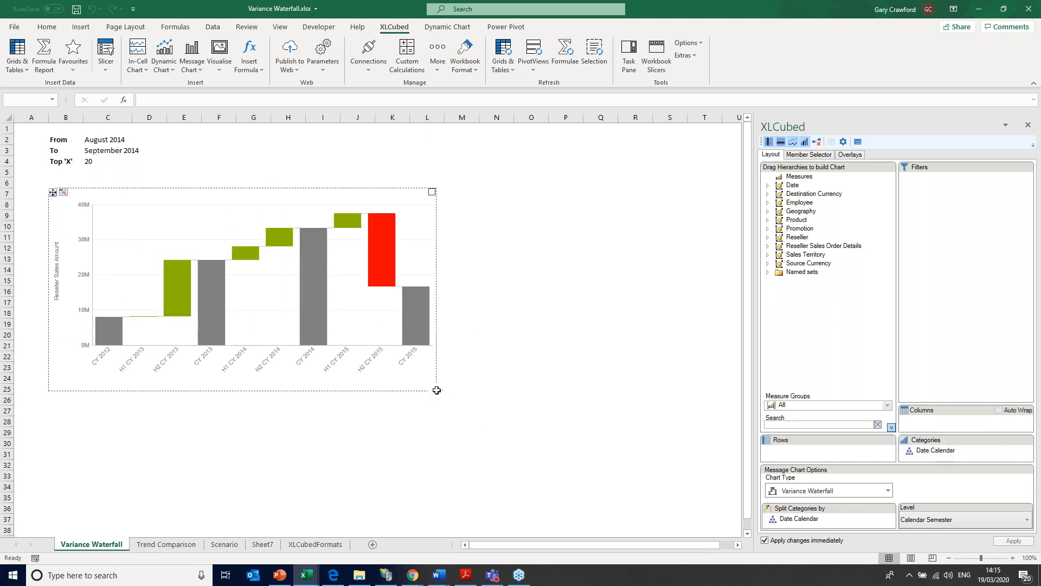
left_click_drag(434, 388, 459, 407)
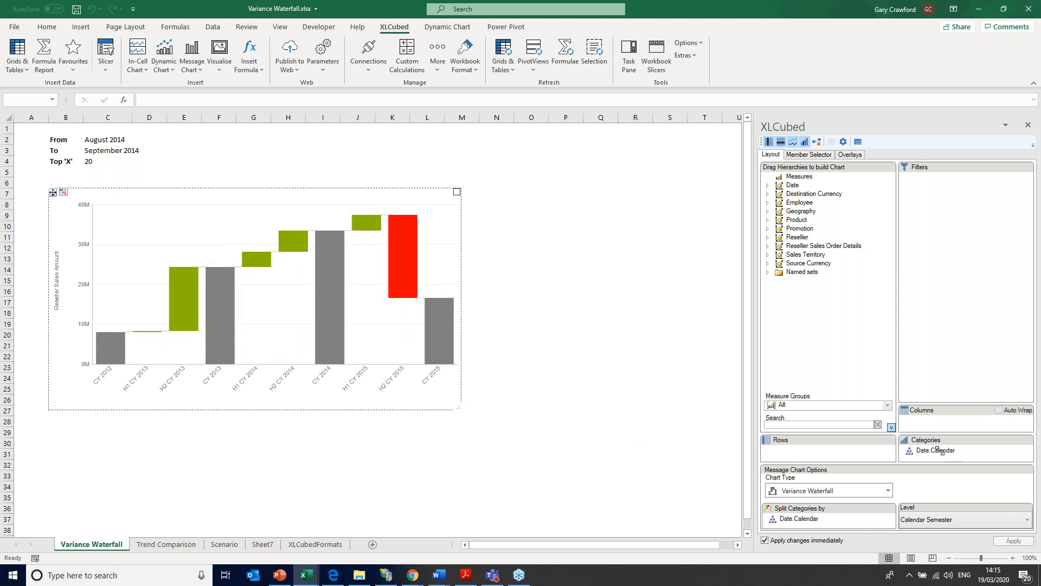
Replace the default members of the Date.Calendar categories with CY 2013 and CY 2014.
left_click(934, 451)
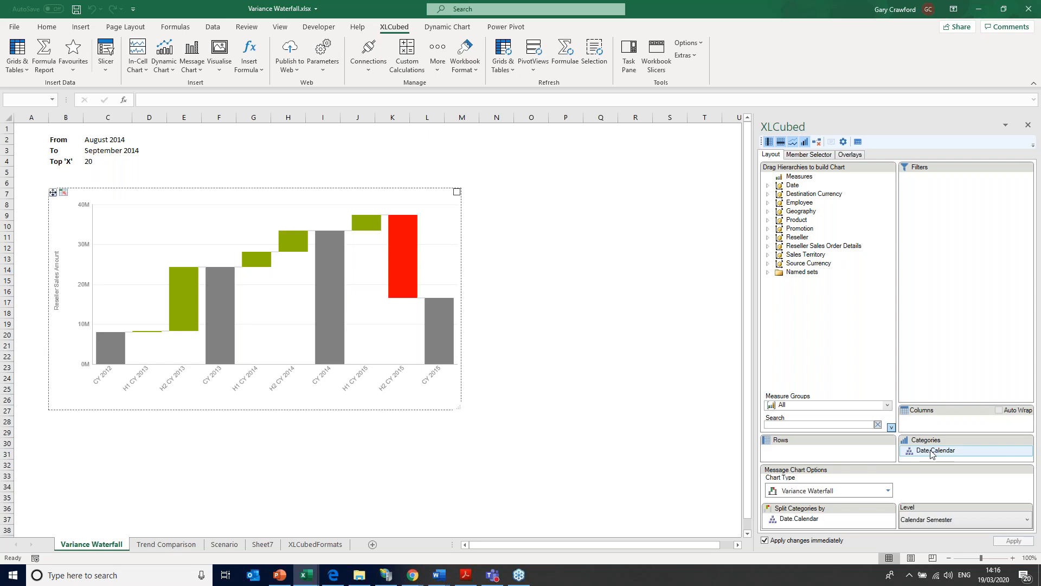
double_click(933, 453)
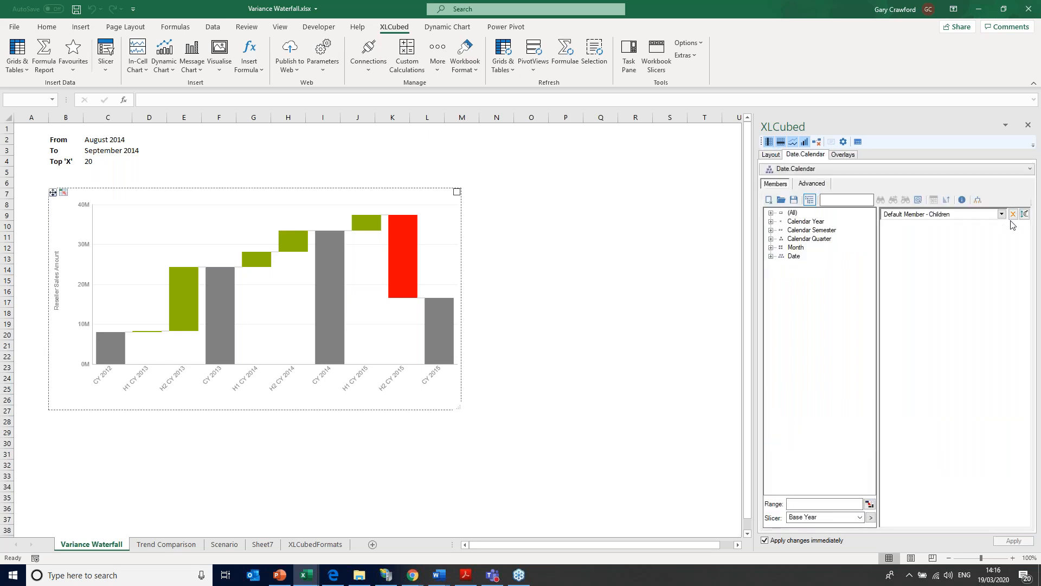
left_click(1012, 214)
left_click(770, 221)
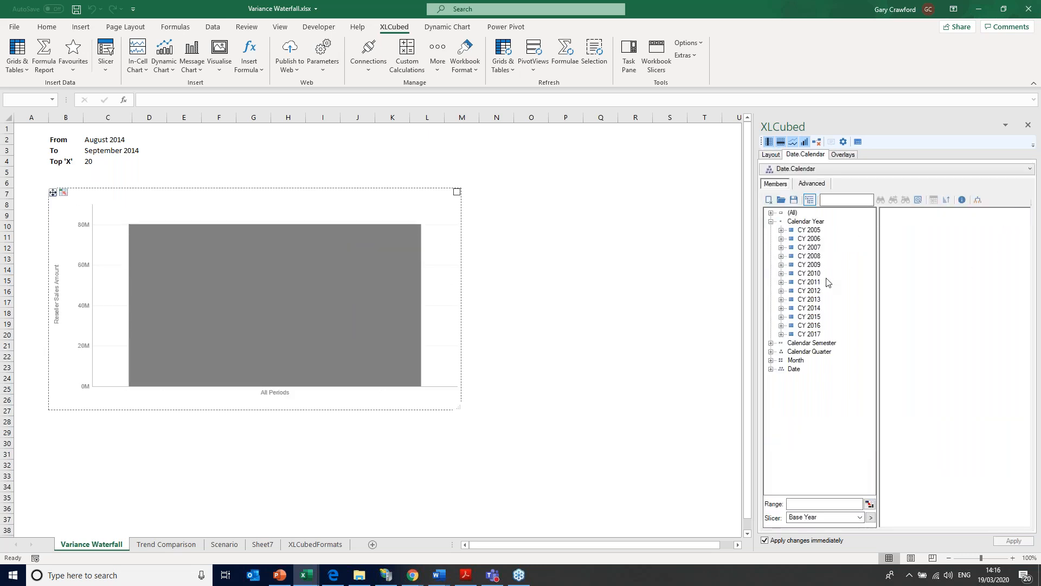
left_click_drag(816, 299, 927, 300)
left_click(811, 308)
left_click_drag(809, 308, 920, 314)
left_click(771, 155)
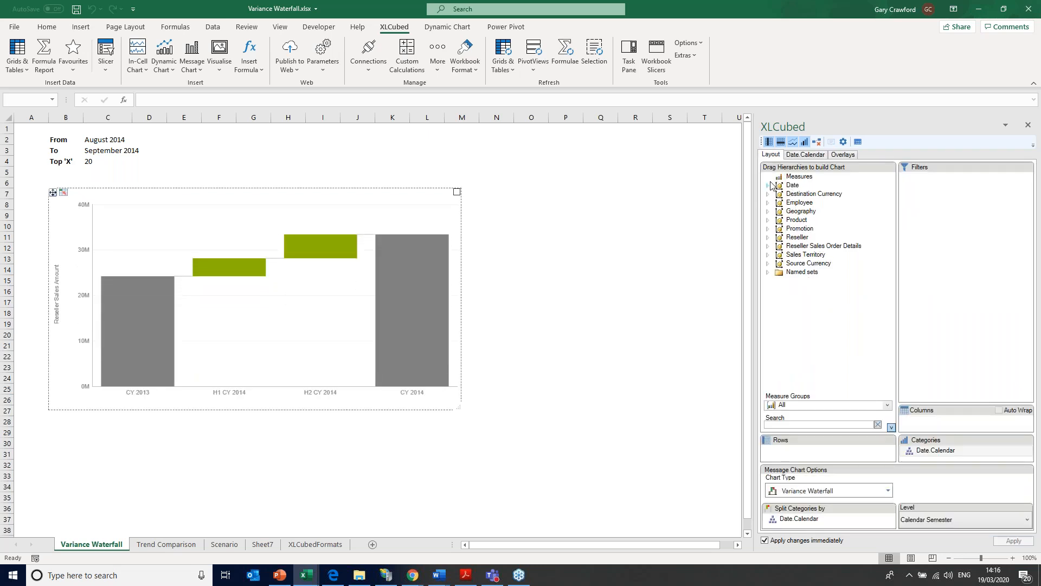
Add Measures as a chart filter and select Reseller Sales Amount.
left_click_drag(797, 179, 916, 194)
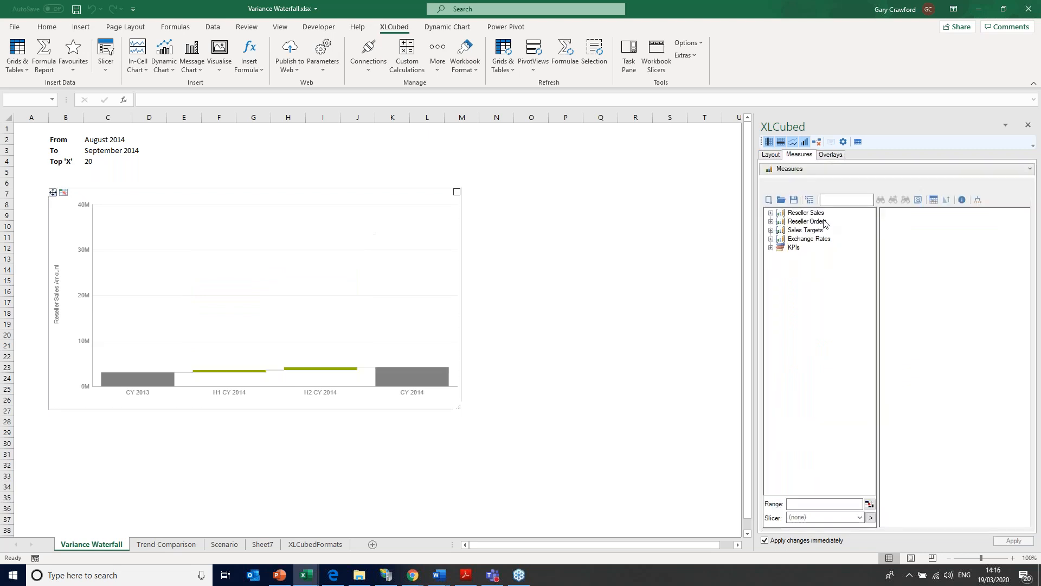
left_click(771, 213)
left_click_drag(819, 221, 903, 220)
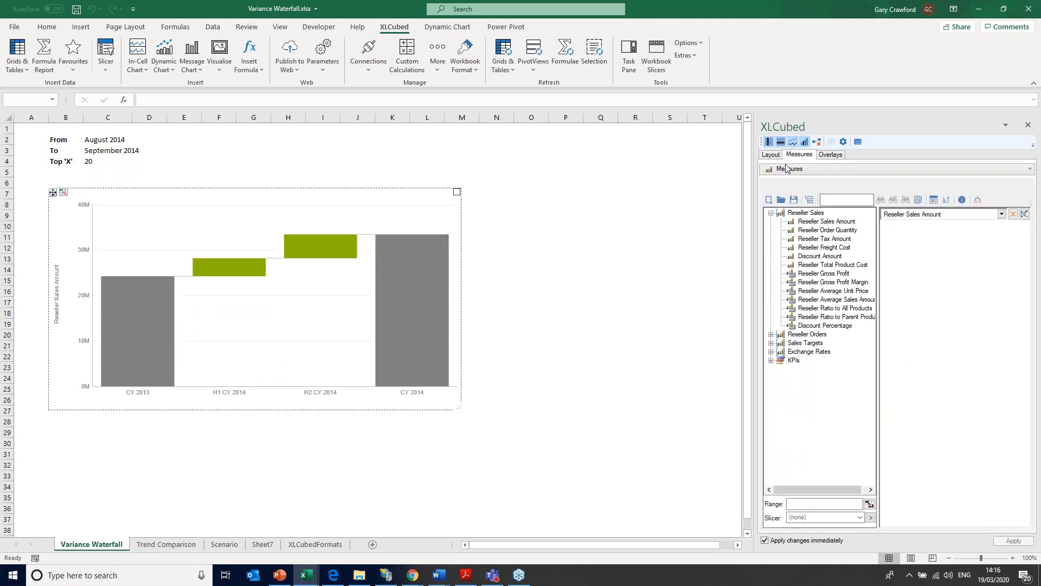
left_click(772, 156)
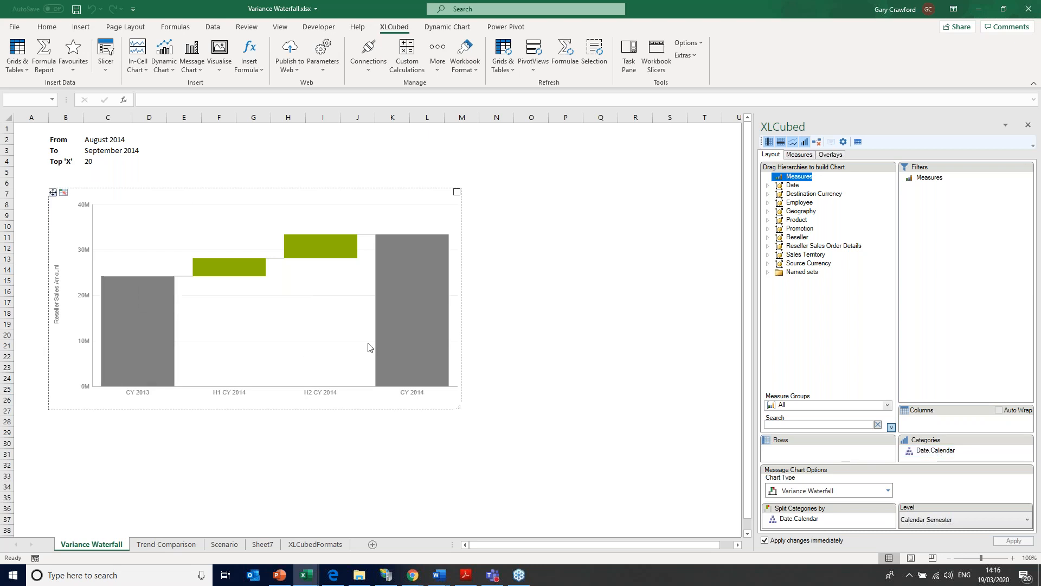
Set the level of the Date.Calendar category split to Month.
mouse_move(409, 348)
left_click(1027, 521)
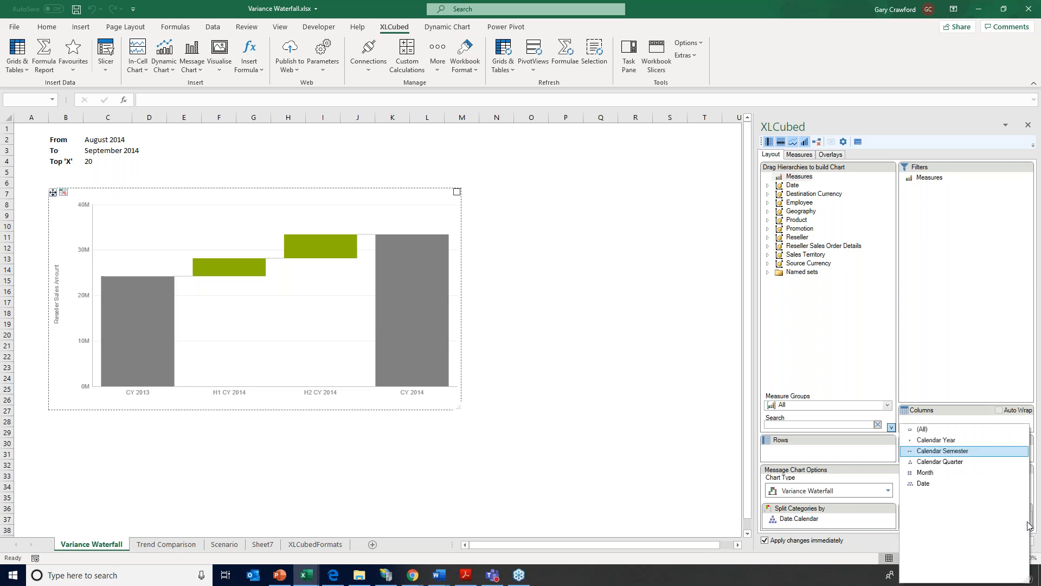
left_click(925, 473)
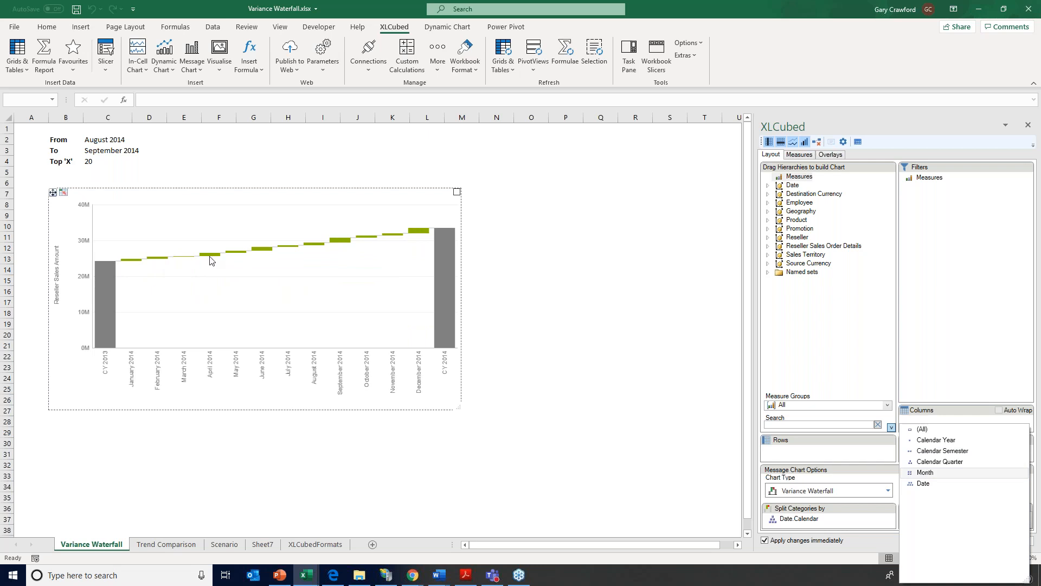
Replace the Date.Calendar category split of the variance waterfall with the Product Categories hierarchy.
mouse_move(208, 259)
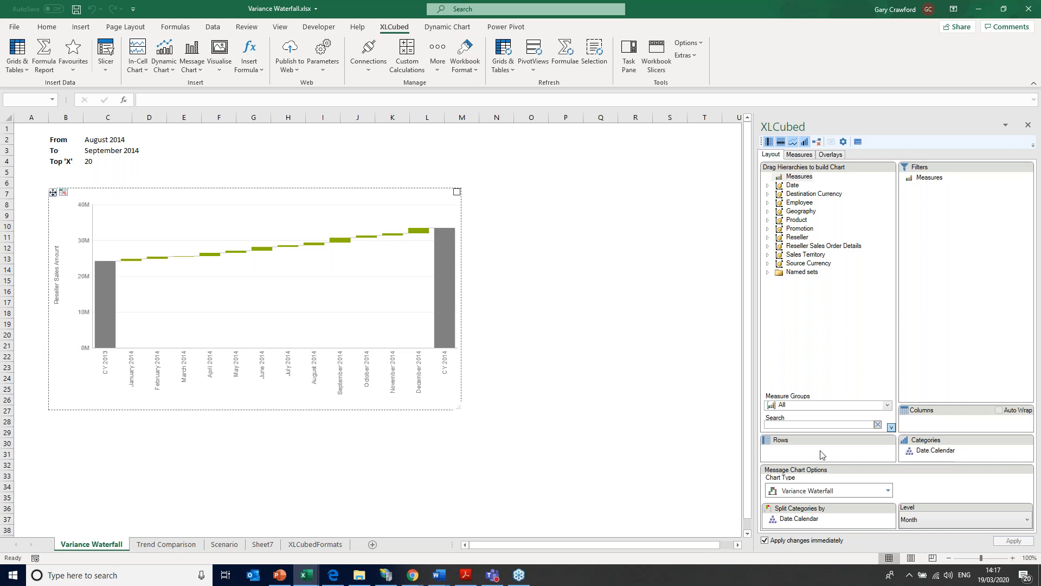
mouse_move(112, 337)
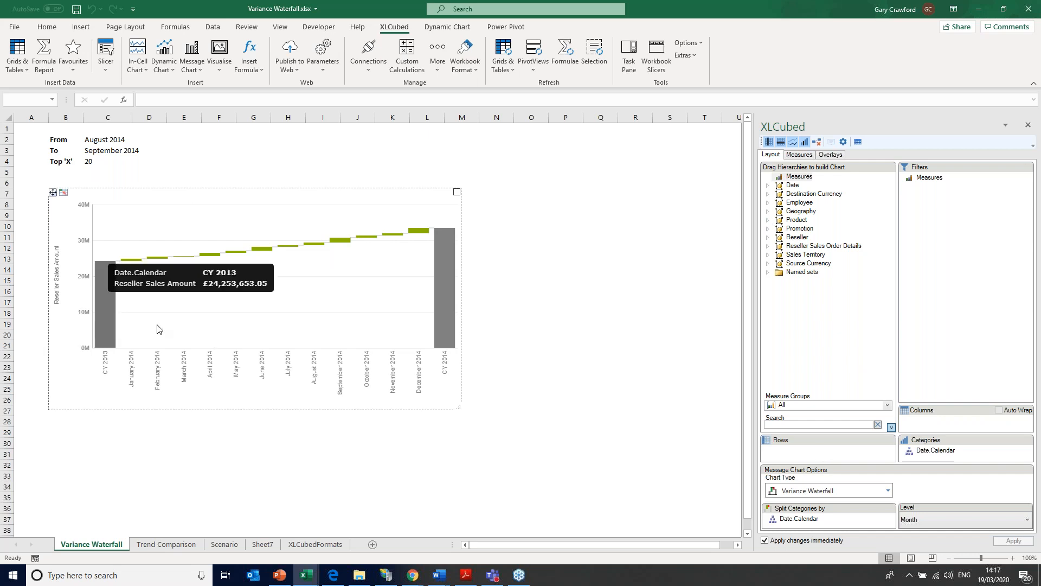
mouse_move(444, 333)
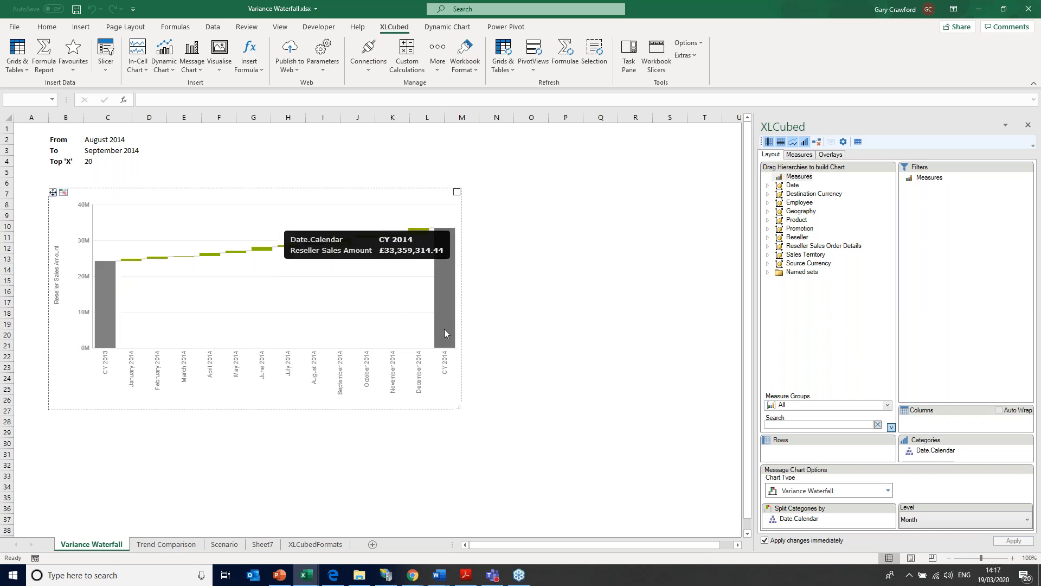
left_click(767, 220)
left_click_drag(813, 259, 828, 524)
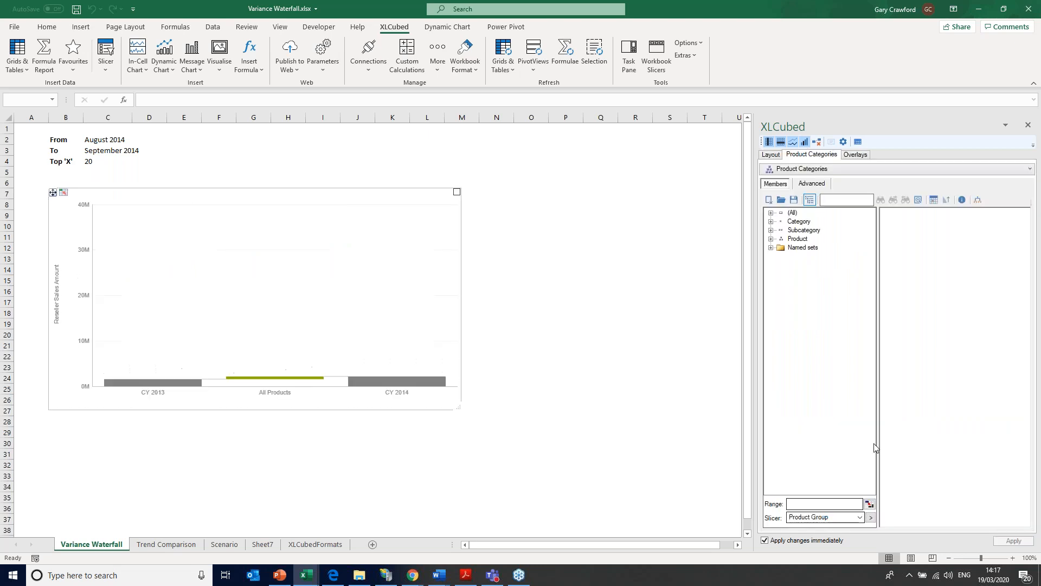
Set the Product Categories split to use only the Subcategory level as its members.
left_click(792, 232)
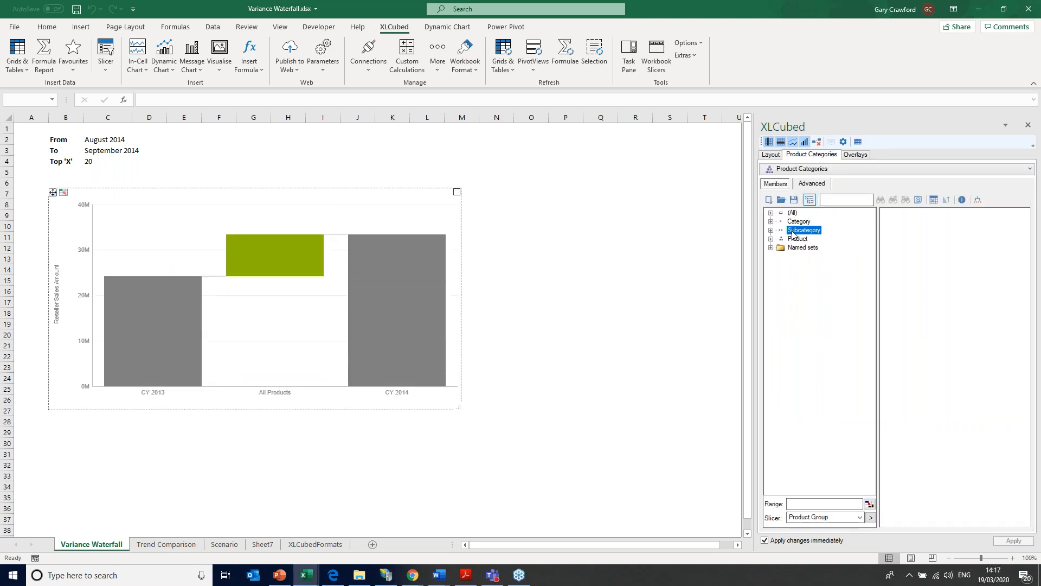
left_click_drag(799, 222, 921, 238)
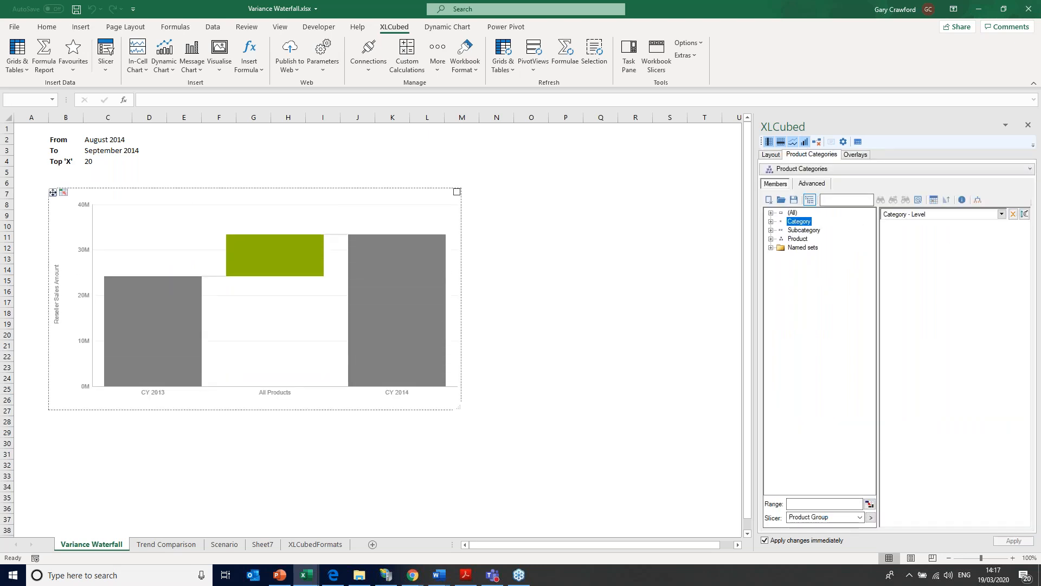
left_click(810, 231)
left_click_drag(810, 234, 916, 253)
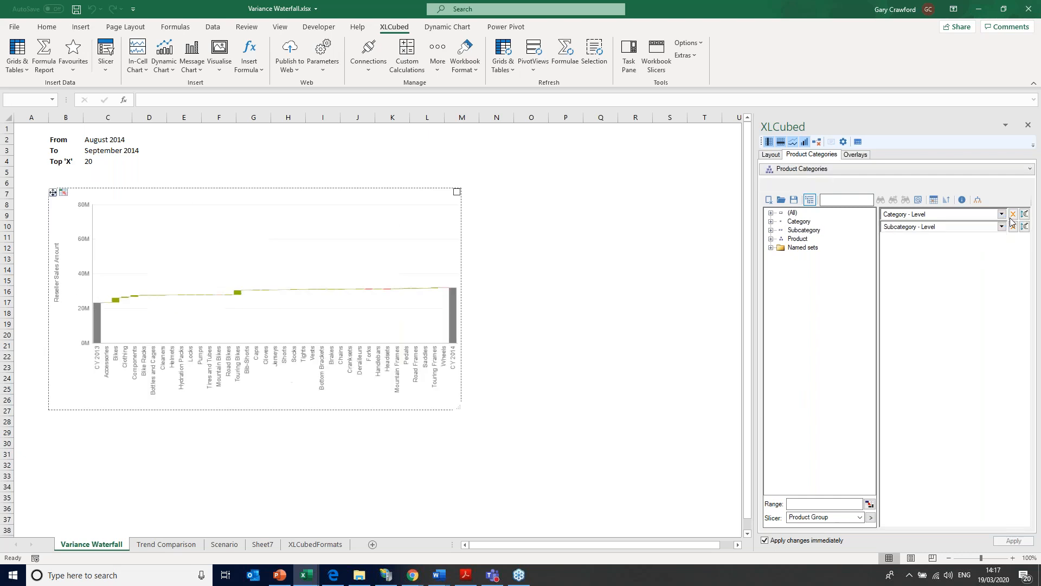
left_click(1013, 215)
Replace the CY 2013 and CY 2014 members of the Date.Calendar categories with the cell range $C$2:$C$3.
left_click(771, 155)
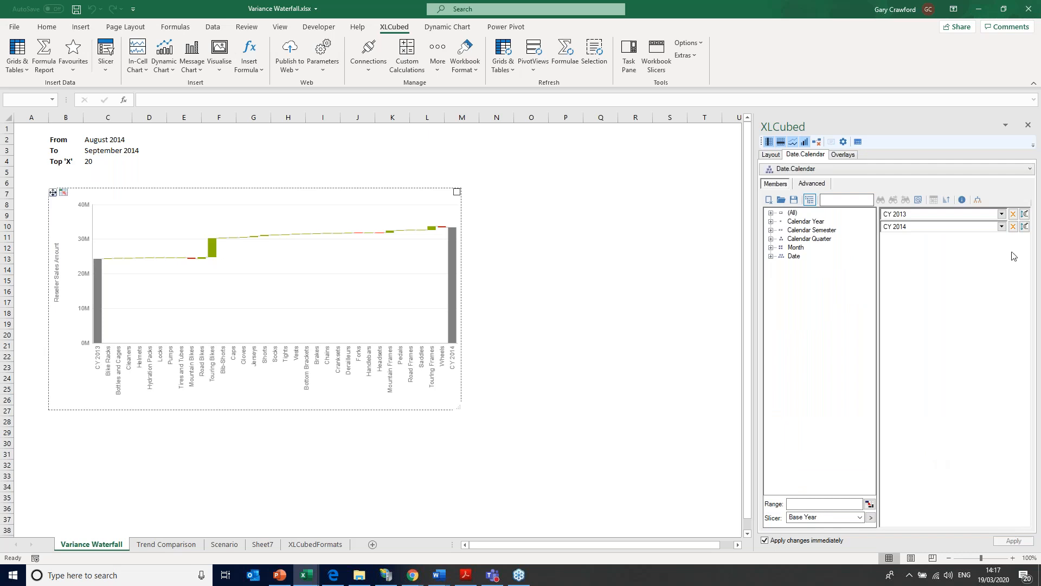
left_click(1013, 226)
left_click(1014, 216)
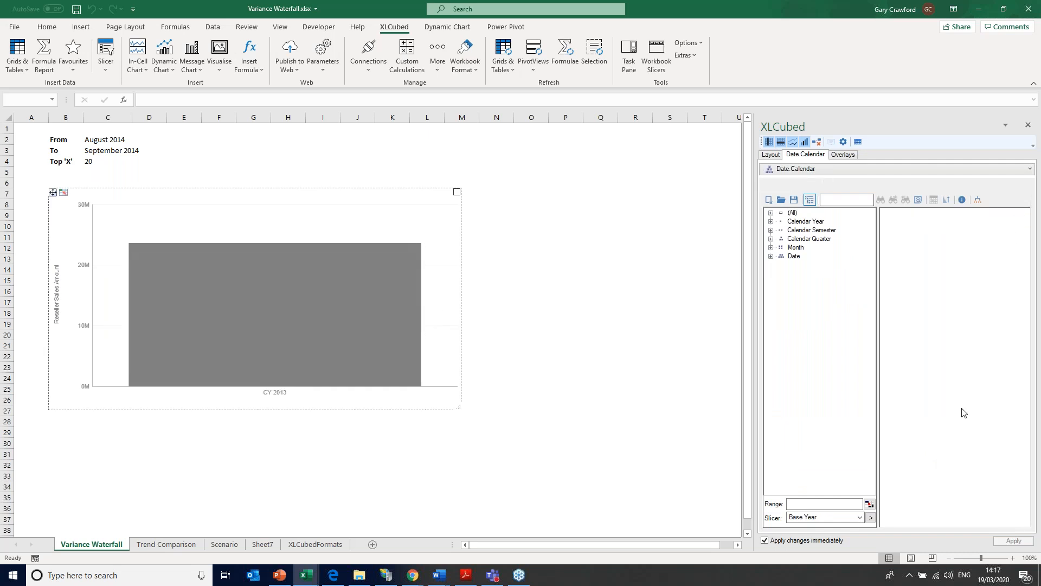
left_click(869, 504)
left_click_drag(103, 140, 103, 151)
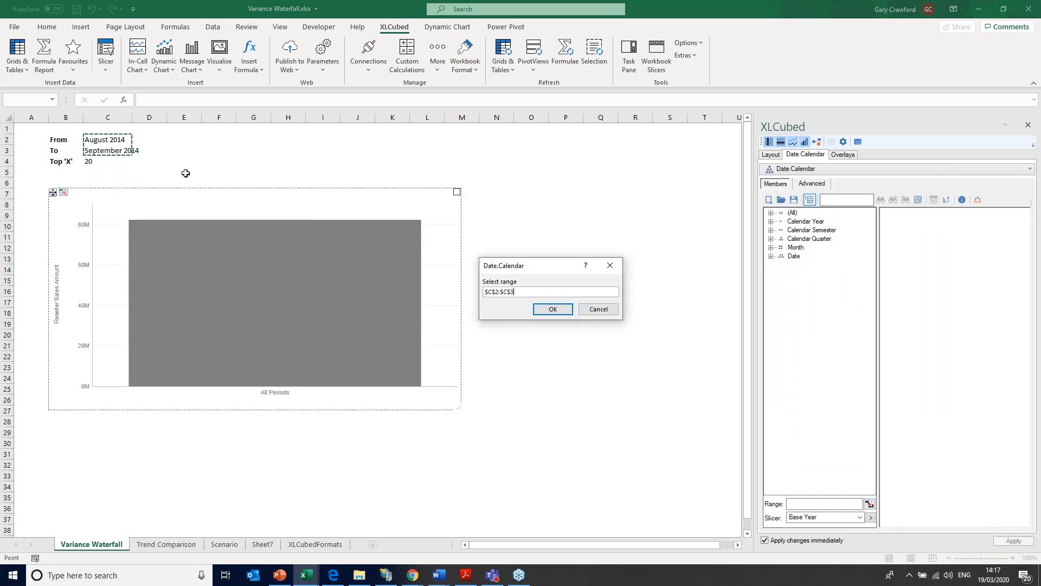
left_click(550, 309)
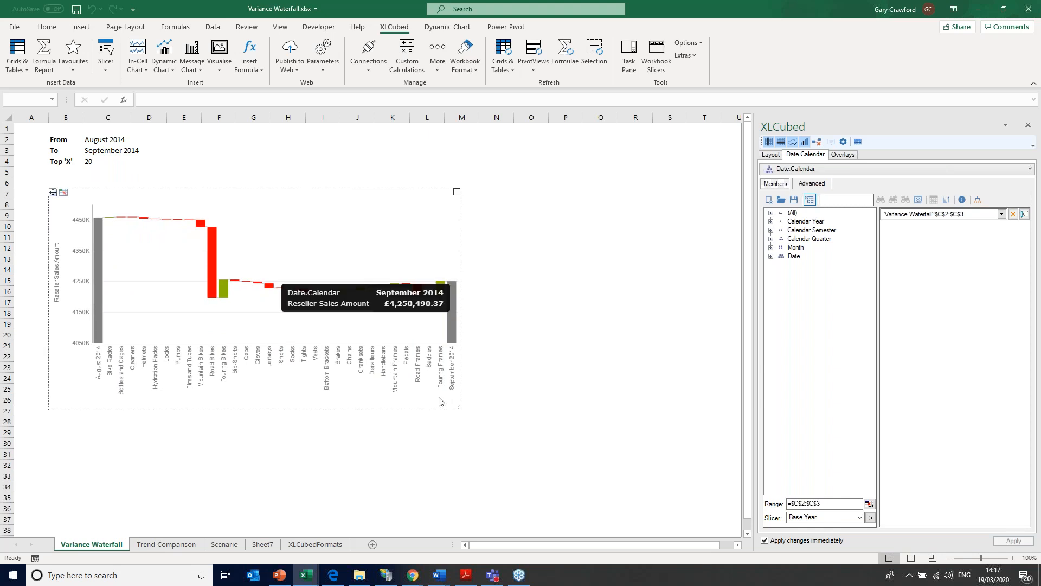
Set a fixed Y-axis minimum of 4000000 for the variance waterfall in its chart properties.
mouse_move(104, 275)
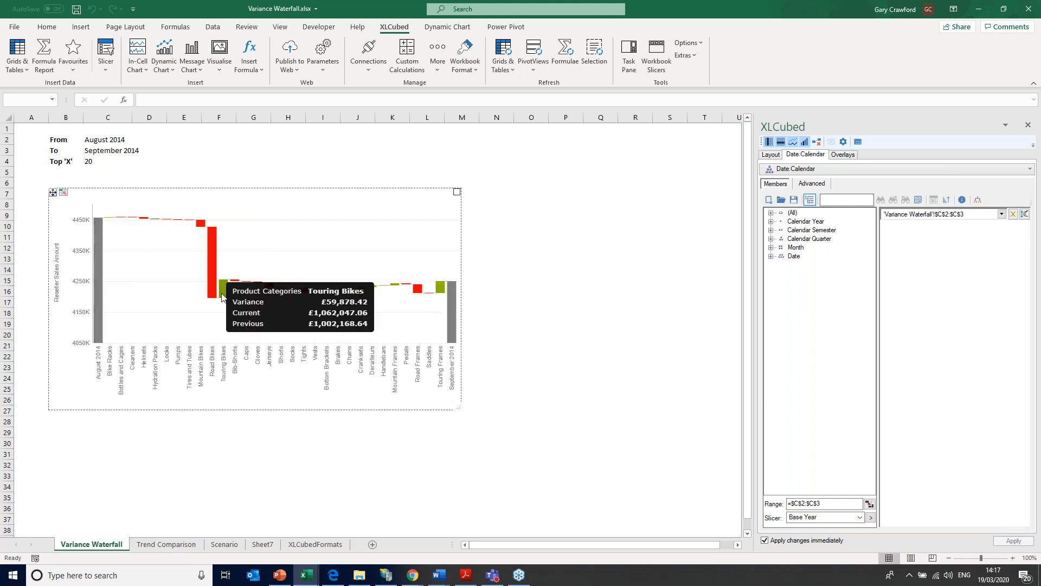
mouse_move(212, 280)
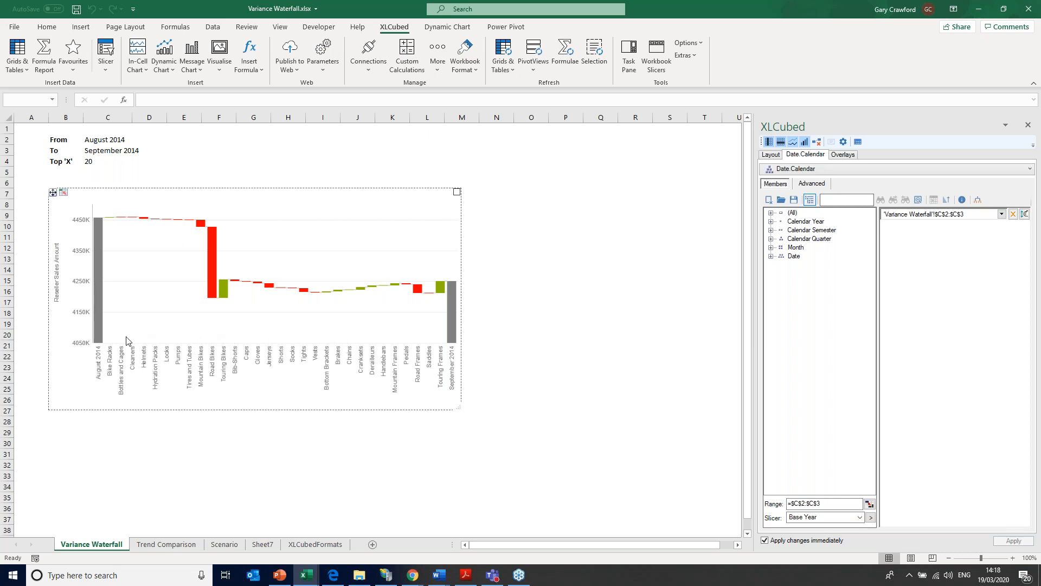
mouse_move(101, 232)
right_click(383, 325)
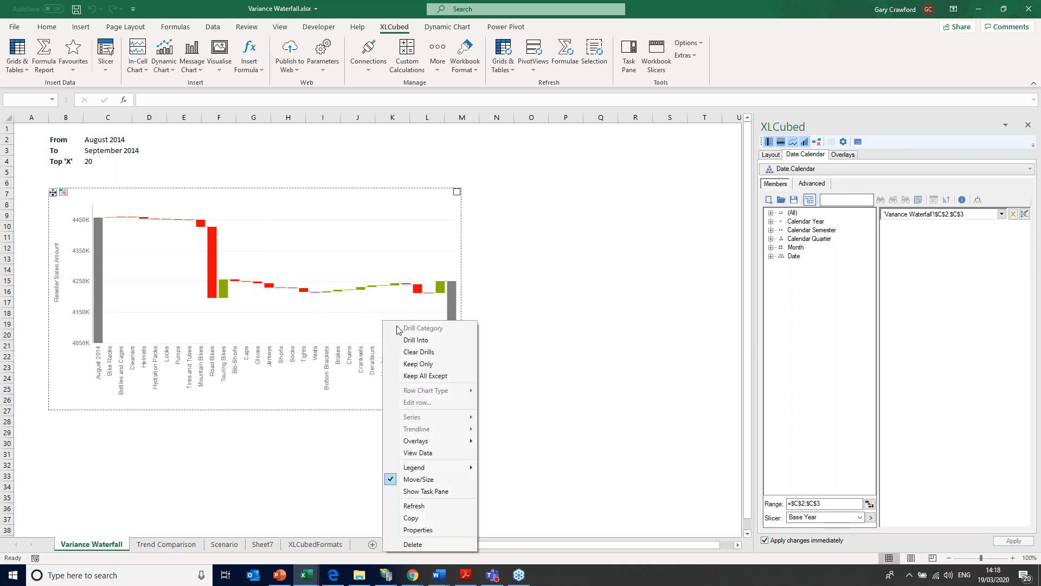
left_click(438, 529)
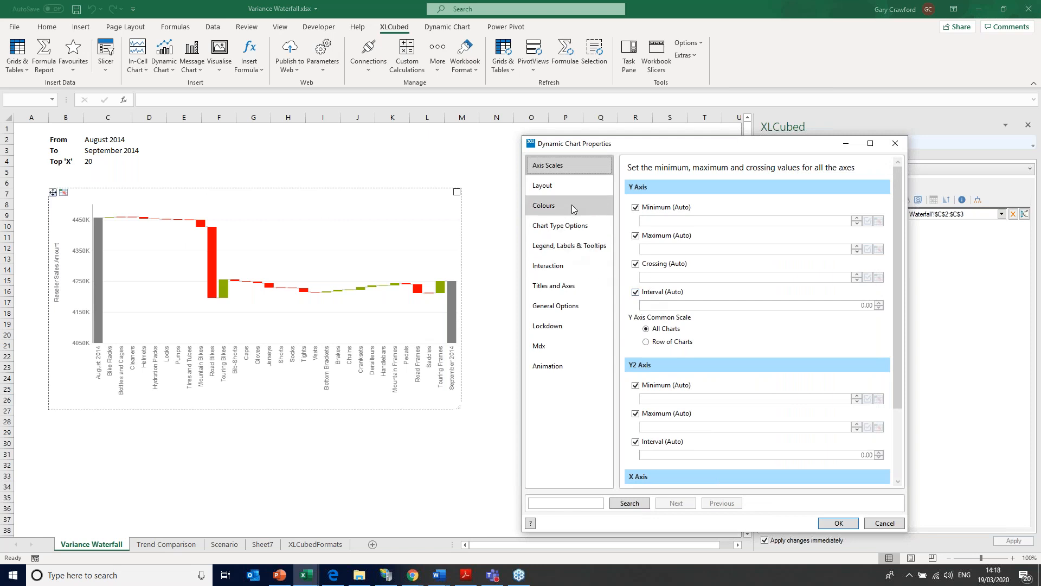
left_click(635, 207)
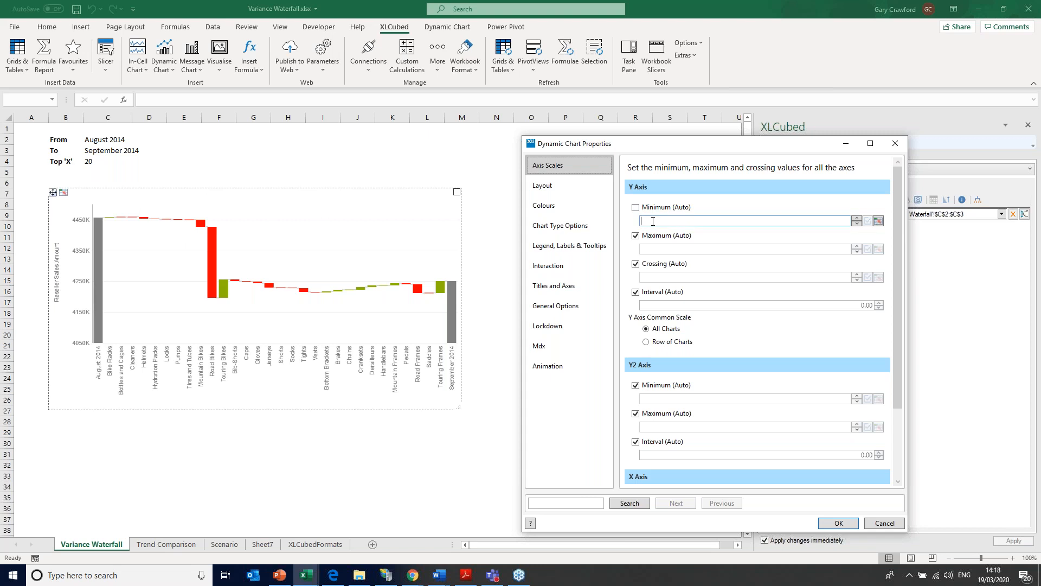
type("4000000")
left_click(843, 523)
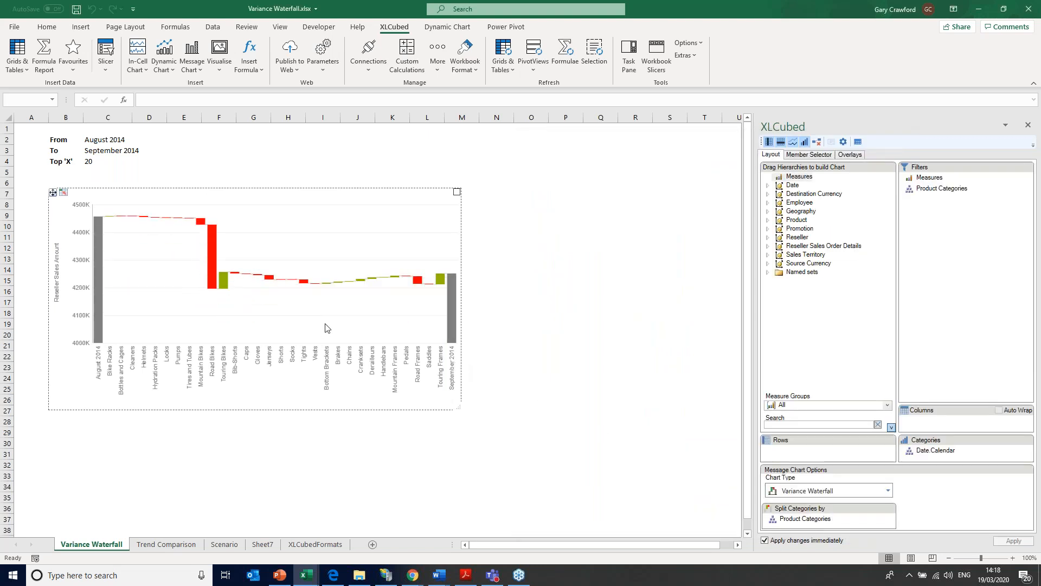
Apply the Message chart style to the variance waterfall.
mouse_move(304, 284)
left_click(448, 26)
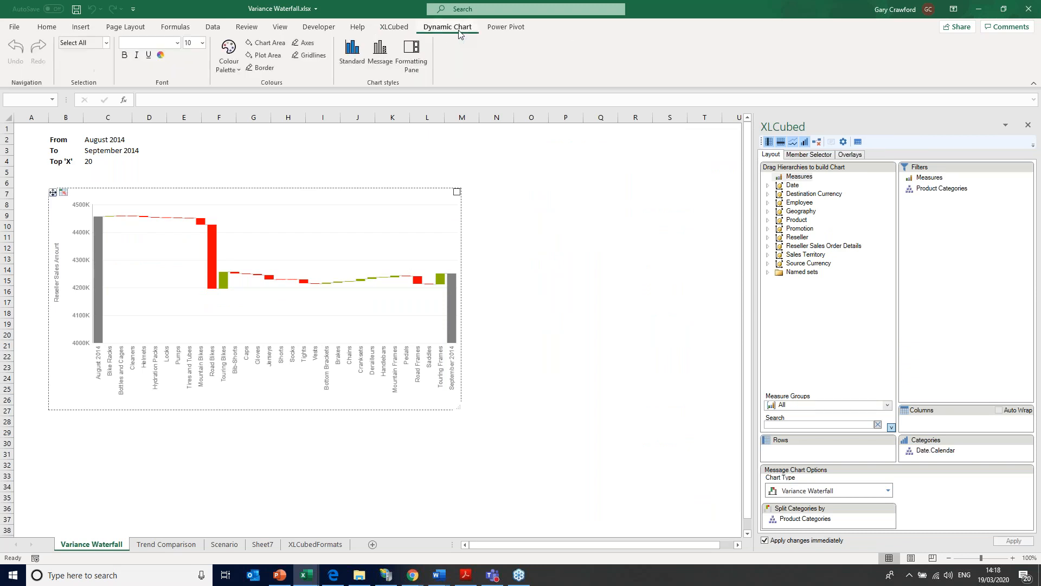
left_click(388, 69)
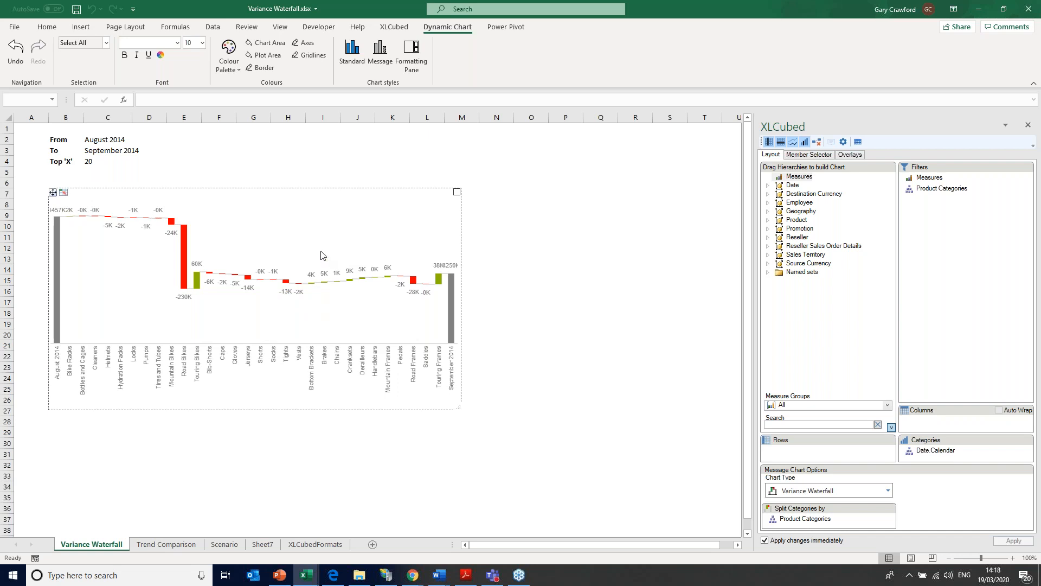
Add a rank-and-group-outliers grouping to the Product Categories members, with its Top count linked to cell $C$4.
double_click(829, 520)
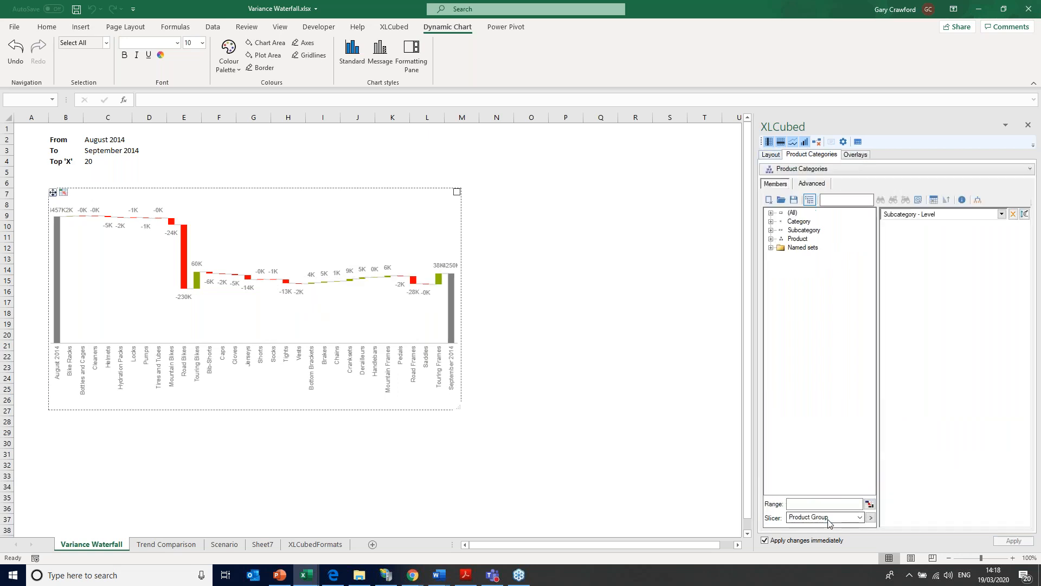
left_click(816, 185)
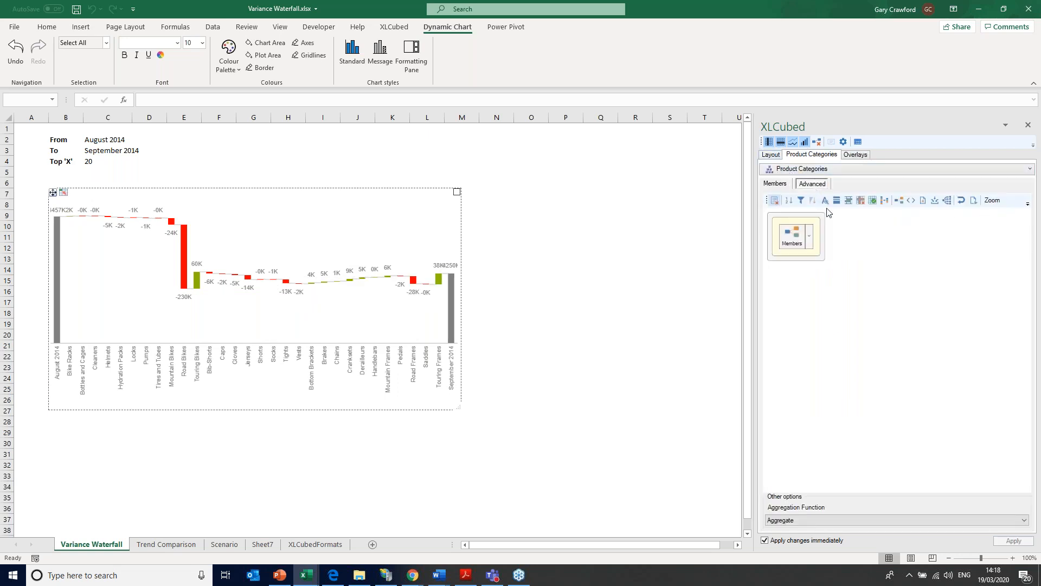
left_click(810, 237)
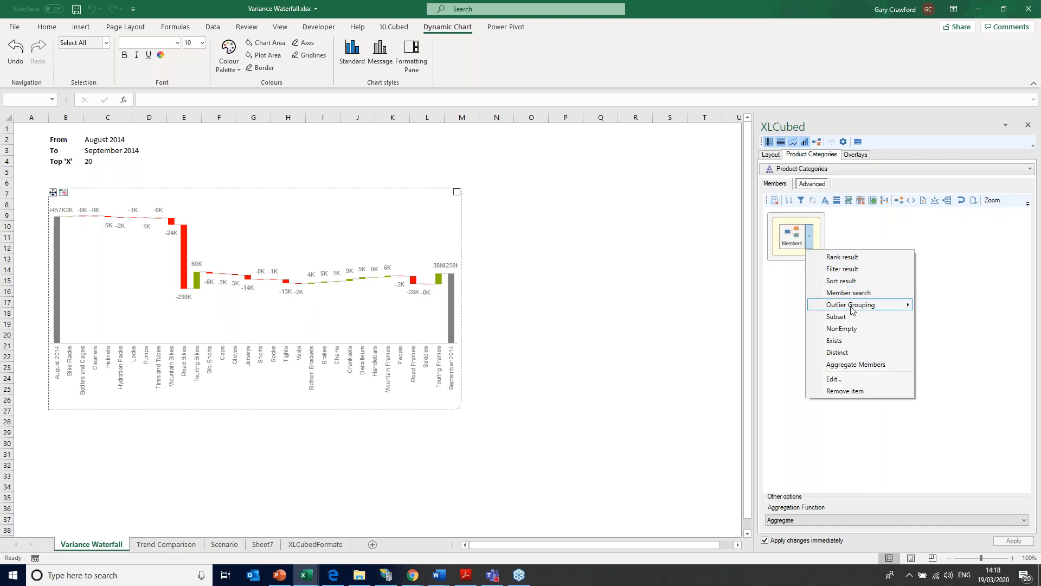
mouse_move(850, 309)
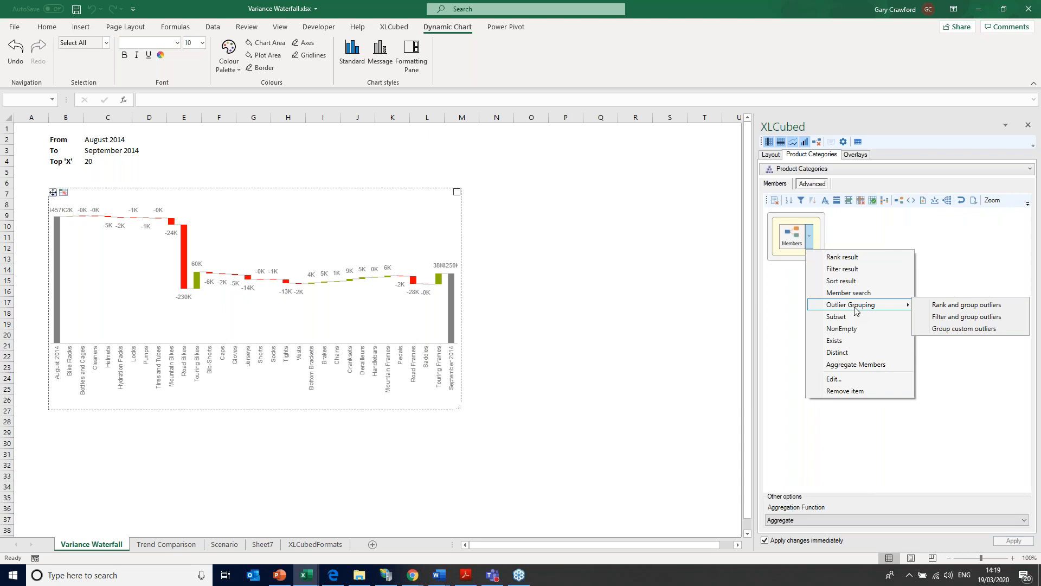
left_click(955, 308)
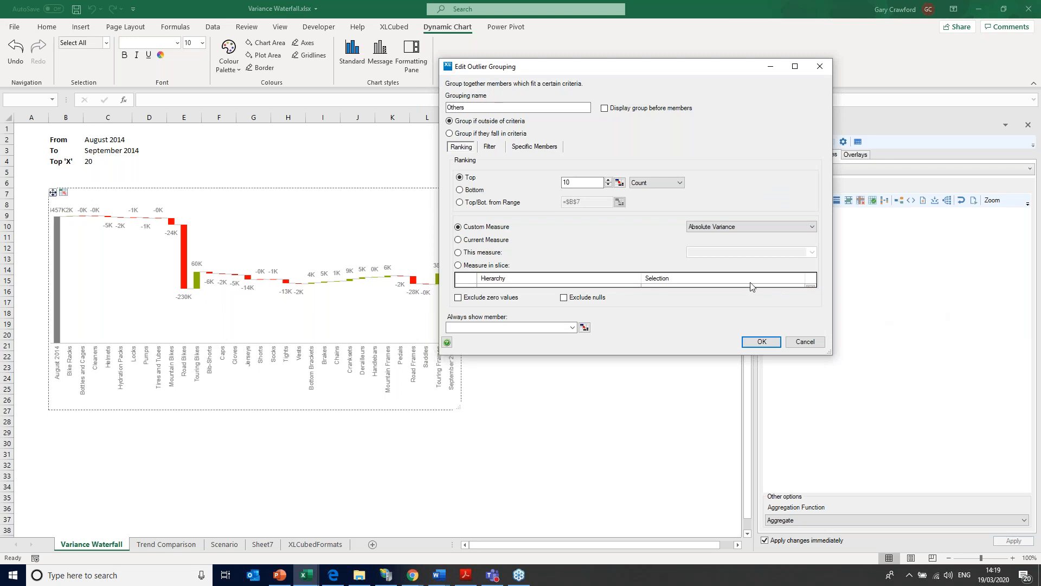
left_click(619, 182)
left_click(104, 161)
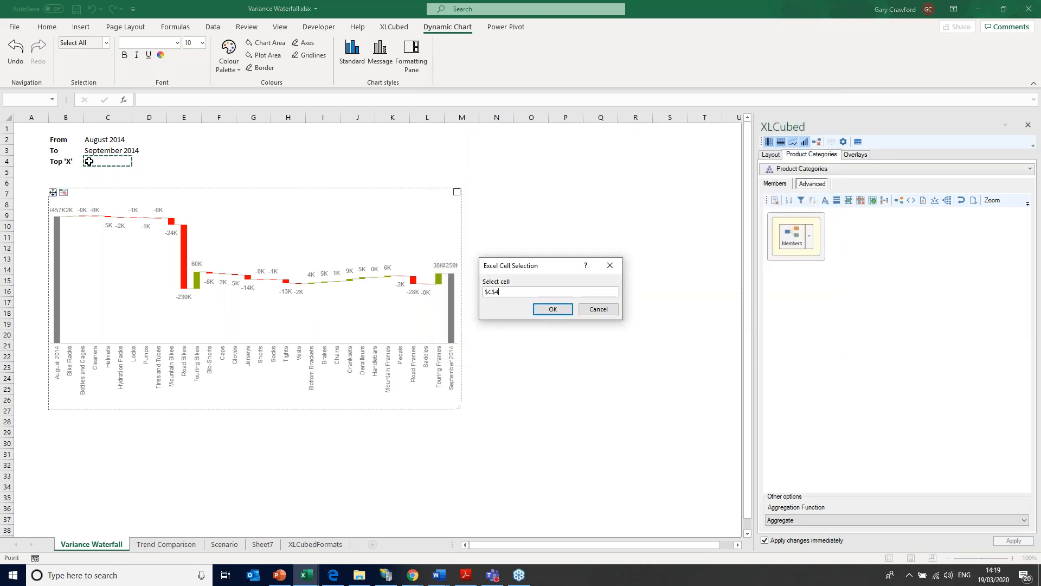
left_click(553, 309)
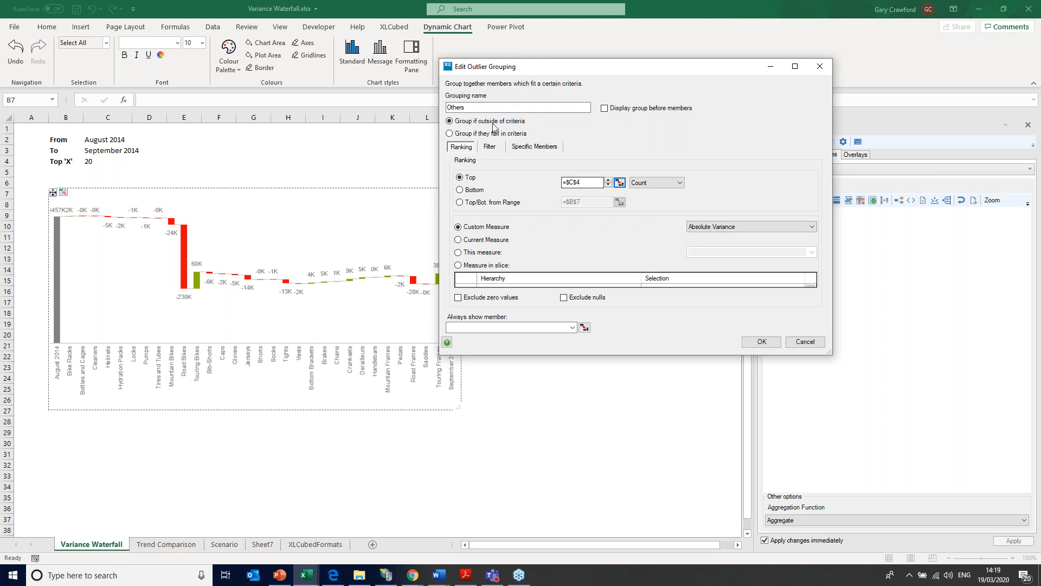
Name the outlier grouping OTHERS and apply it to the chart.
left_click_drag(476, 107, 433, 109)
type("O")
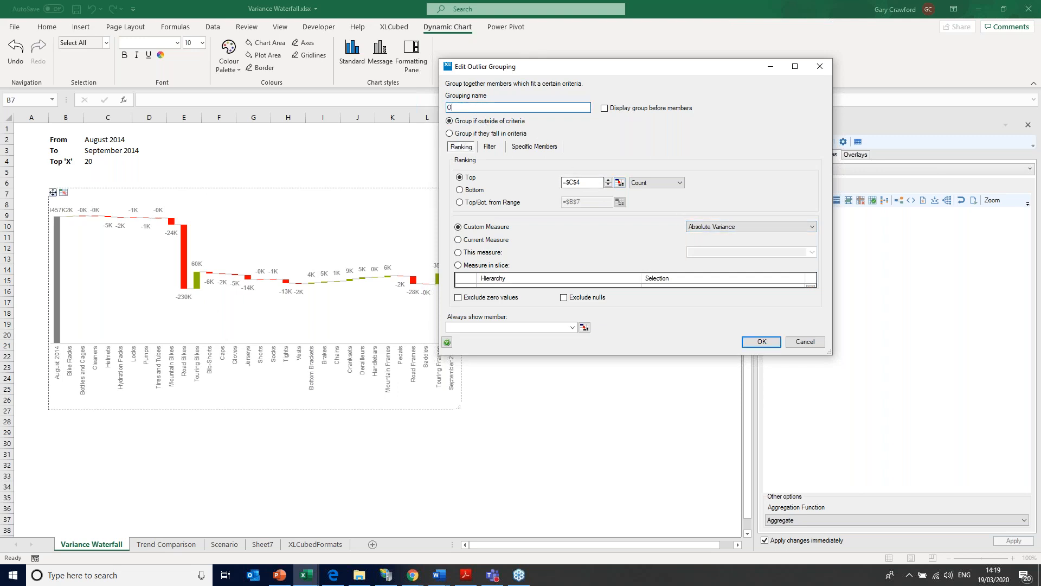
type("THERS")
left_click(761, 342)
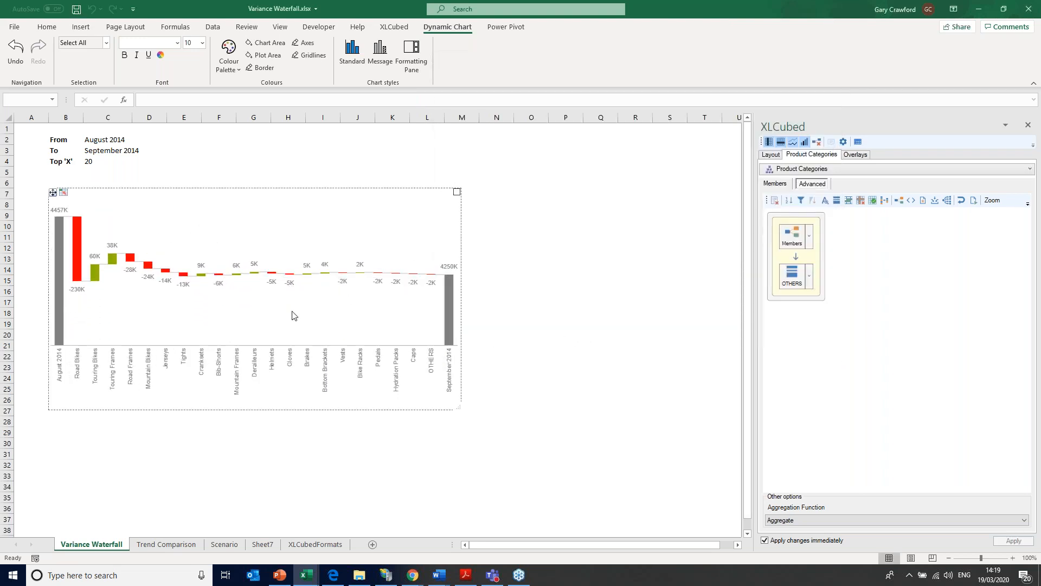
Set the Top 'X' value in cell C4 to 10.
left_click(94, 161)
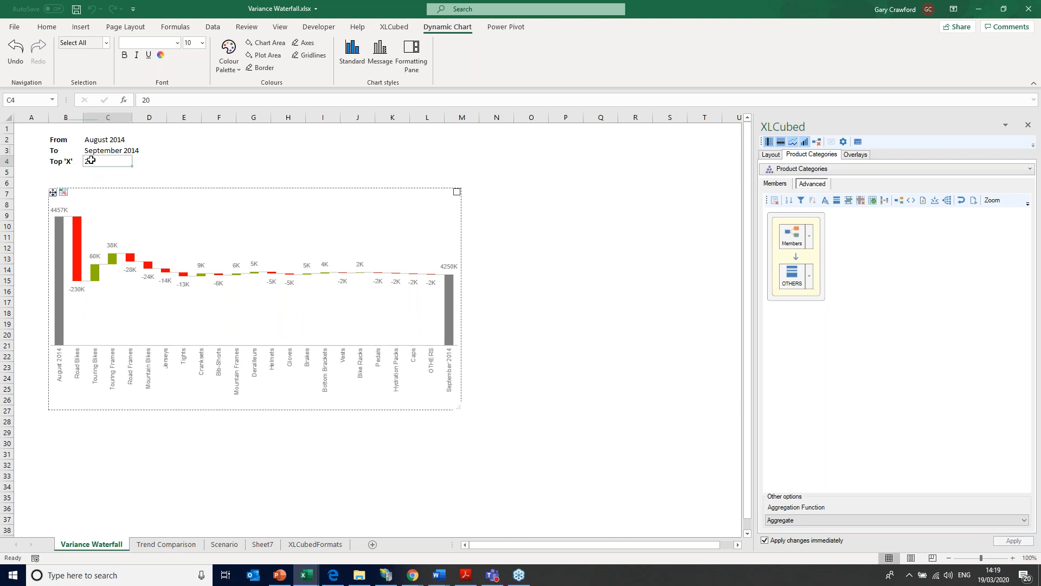
type("10")
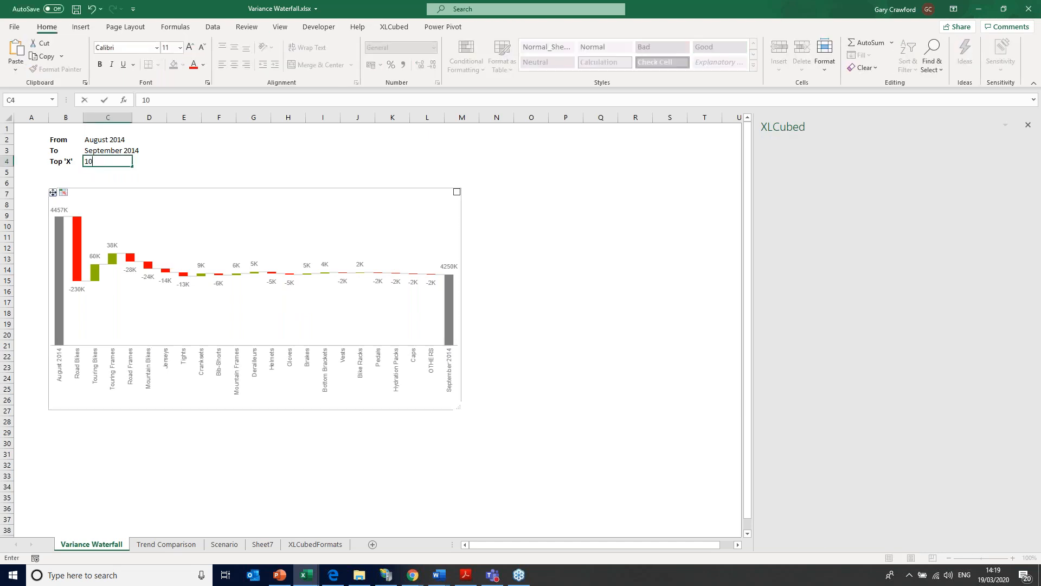
key("Return")
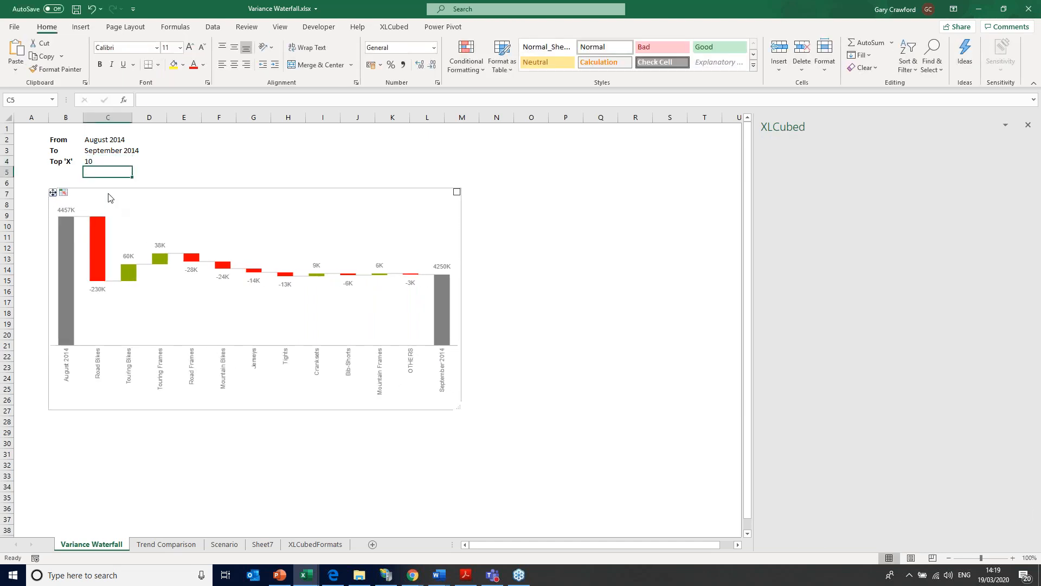
Set the Top 'X' value in cell C4 to 5 and inspect the Road Bikes and Touring Bikes variances.
left_click(95, 162)
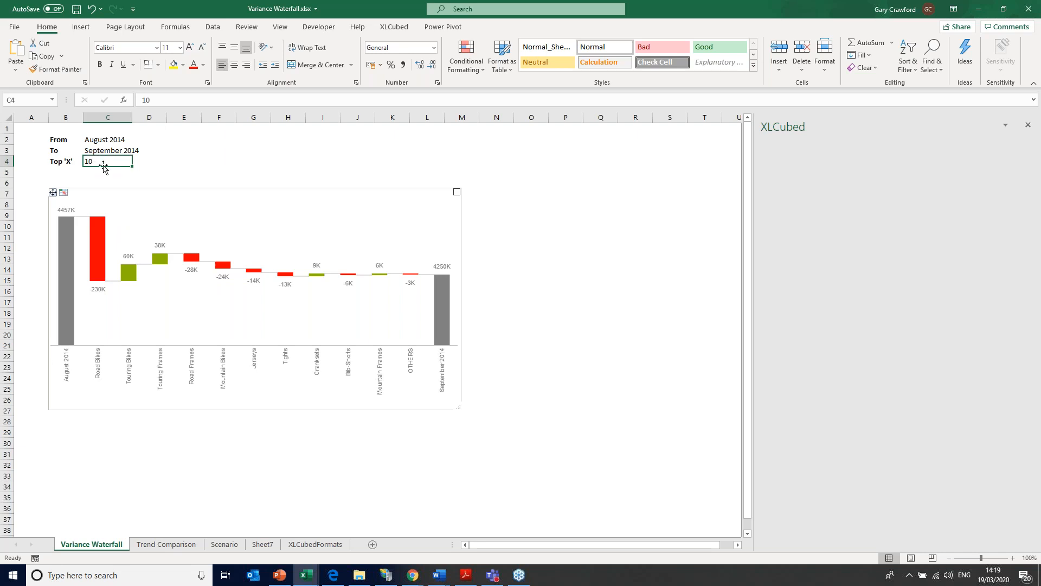
type("5")
key("Return")
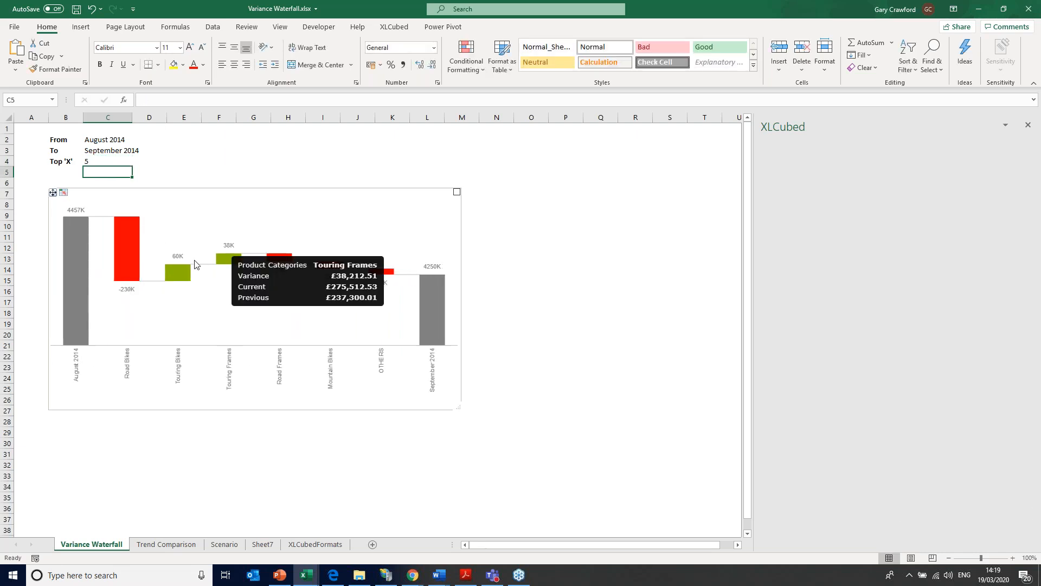
mouse_move(135, 263)
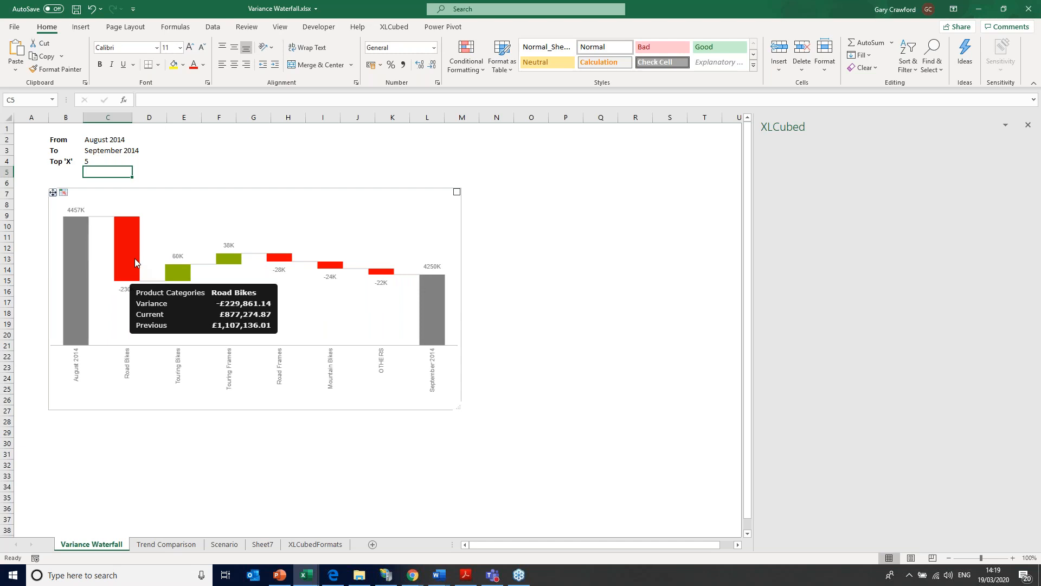
mouse_move(185, 276)
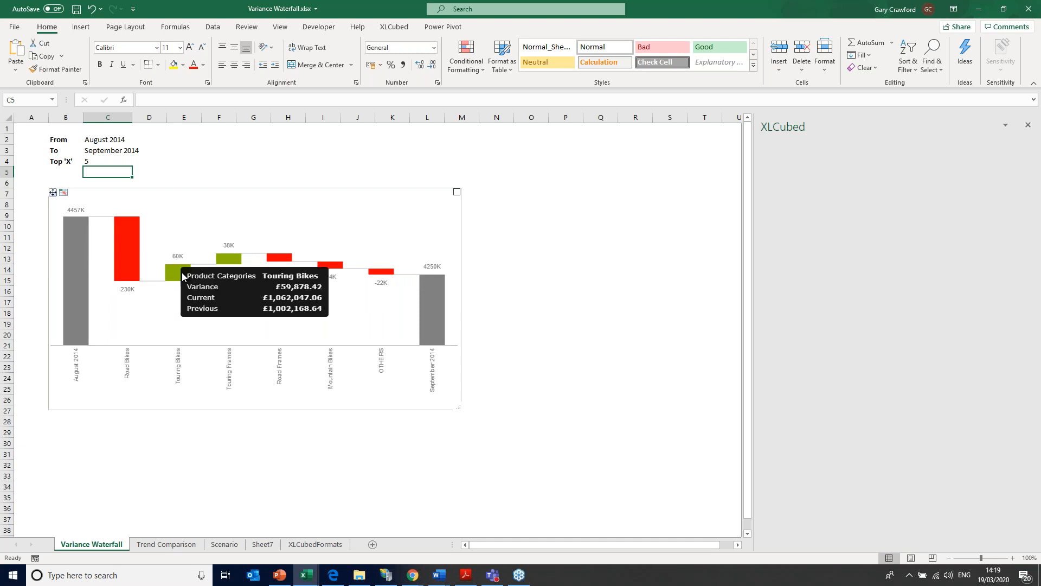
Examine the August and September 2014 waterfall totals, the Scenario sheet's division charts and the France trend on the Trend Comparison sheet.
mouse_move(79, 307)
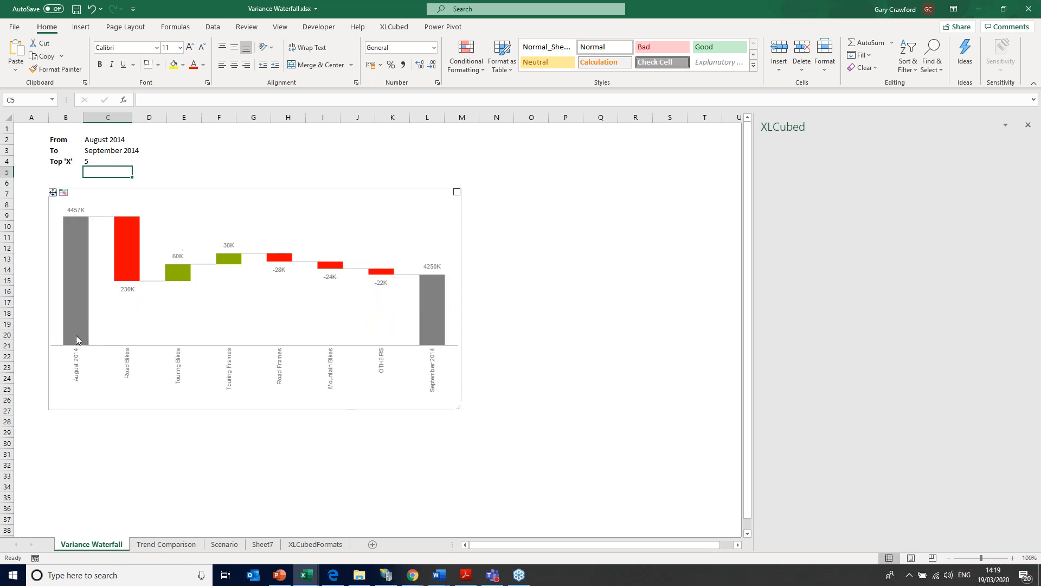
mouse_move(429, 337)
left_click(232, 545)
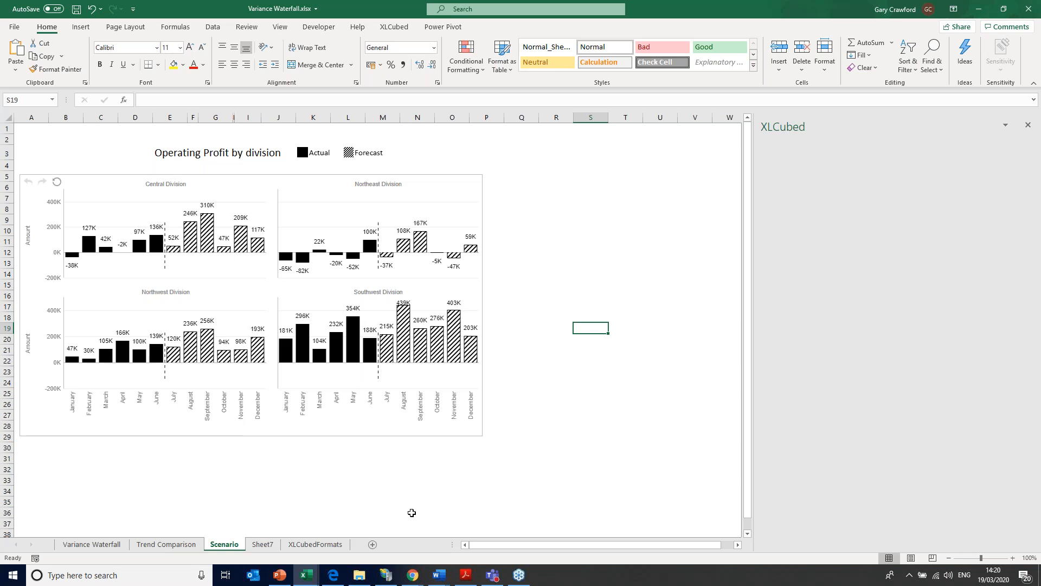
left_click(182, 546)
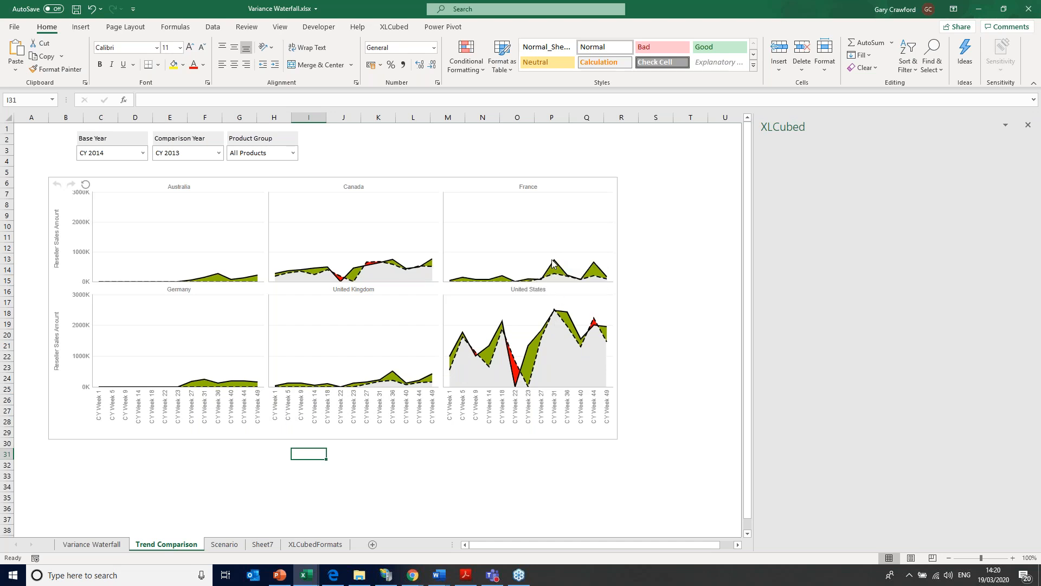
mouse_move(554, 263)
Filter the trend comparison charts to the Bikes product group.
right_click(363, 234)
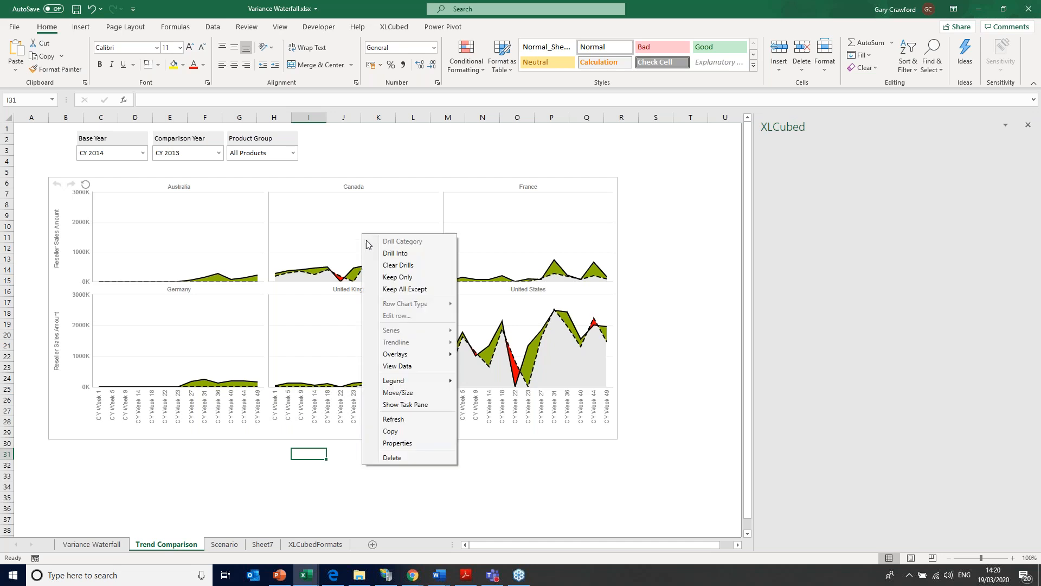
left_click(293, 153)
left_click(262, 191)
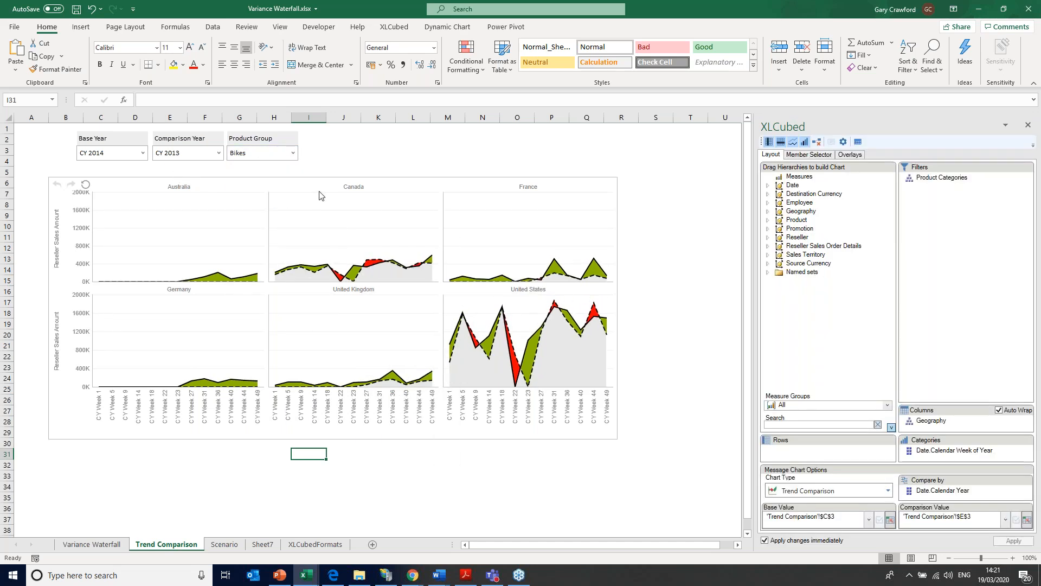
Switch the trend comparison's Product Group to Clothing and back to Bikes.
left_click(293, 152)
left_click(279, 199)
right_click(343, 226)
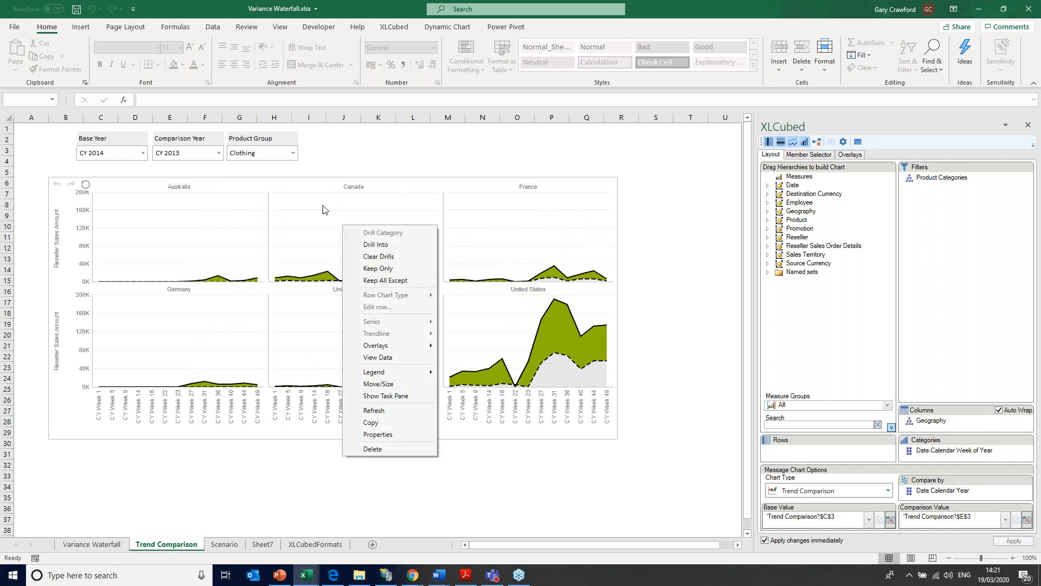
left_click(291, 156)
left_click(274, 191)
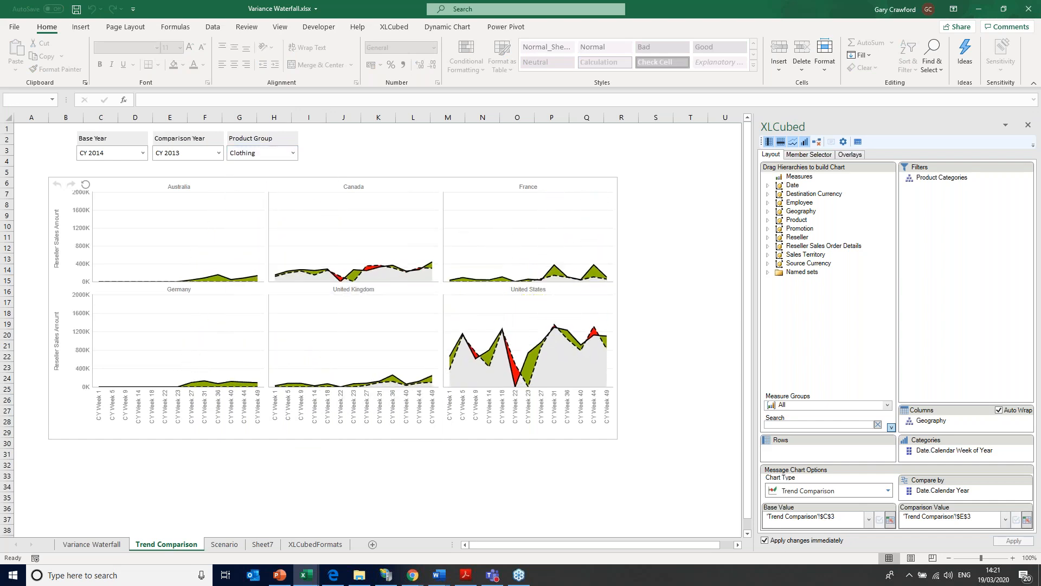
right_click(337, 215)
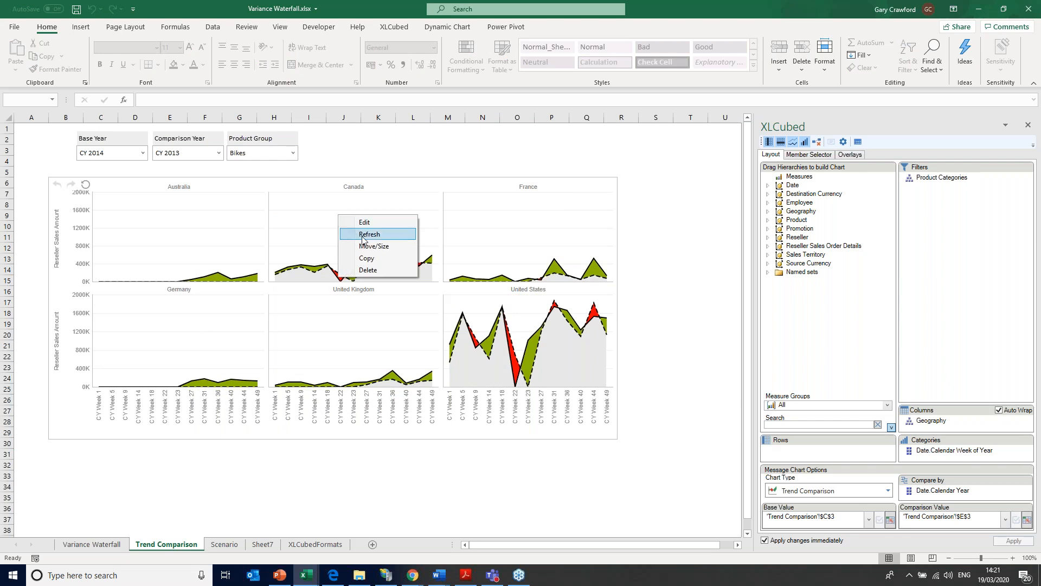
Drill into Canada in the trend comparison chart to break it down by province.
right_click(320, 239)
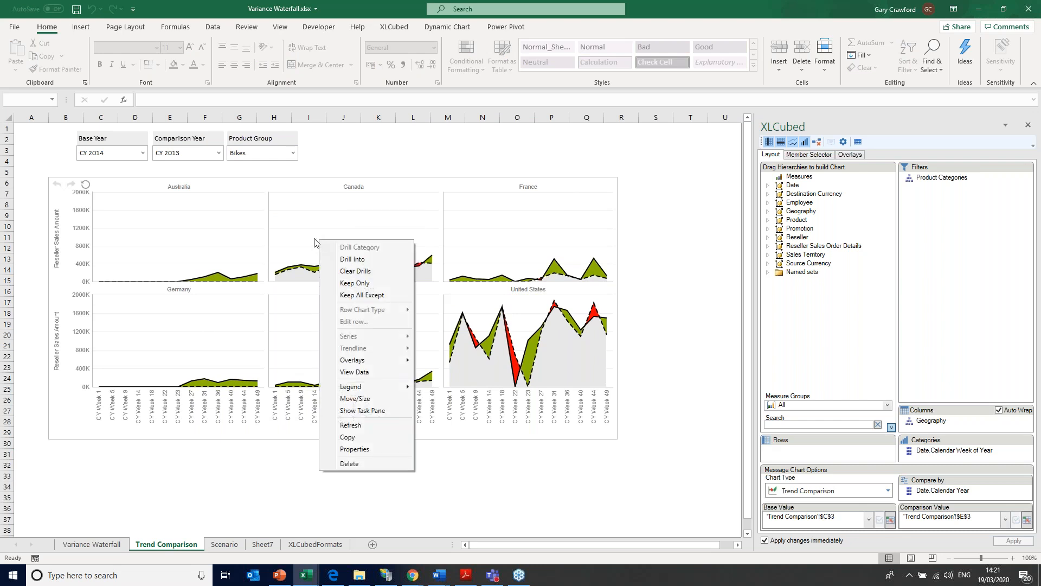
left_click(356, 283)
double_click(353, 188)
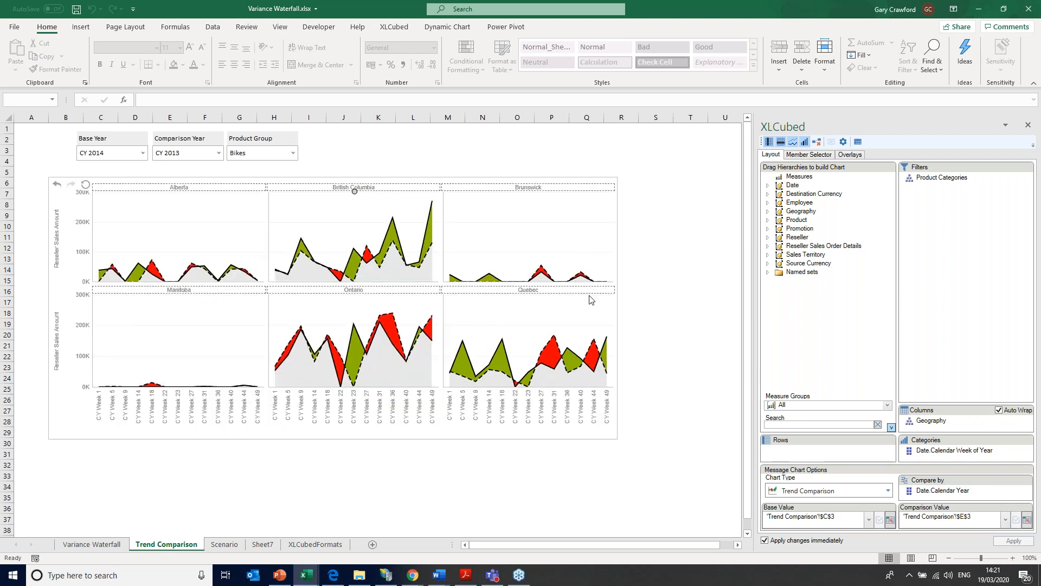
left_click(655, 269)
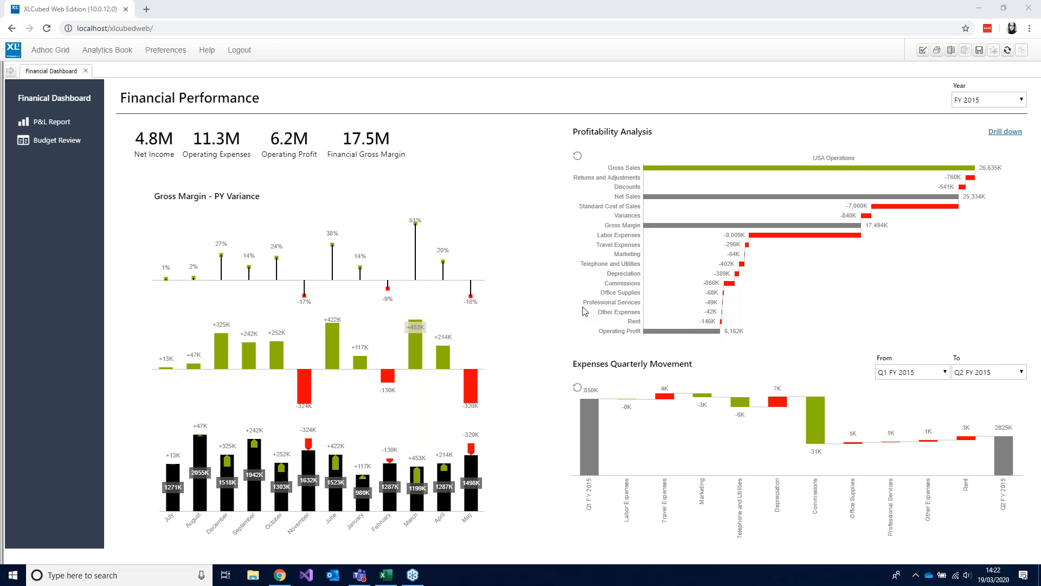
In the Financial Performance Year Review workbook, exclude Executive General and Inventory Management from the Department filter, and select Central Division in the Net Income chart.
left_click(395, 579)
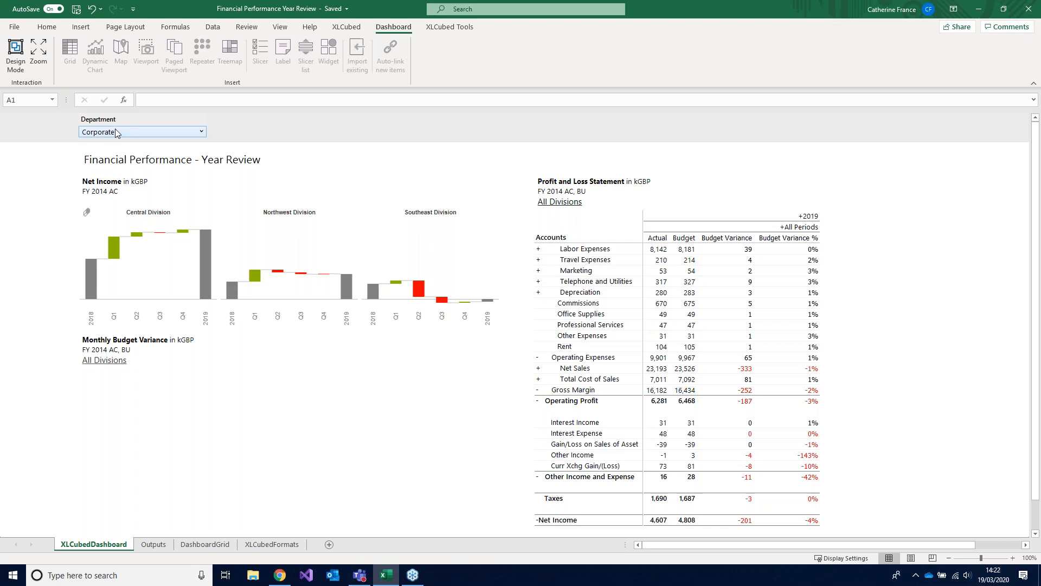
left_click(168, 131)
left_click(85, 156)
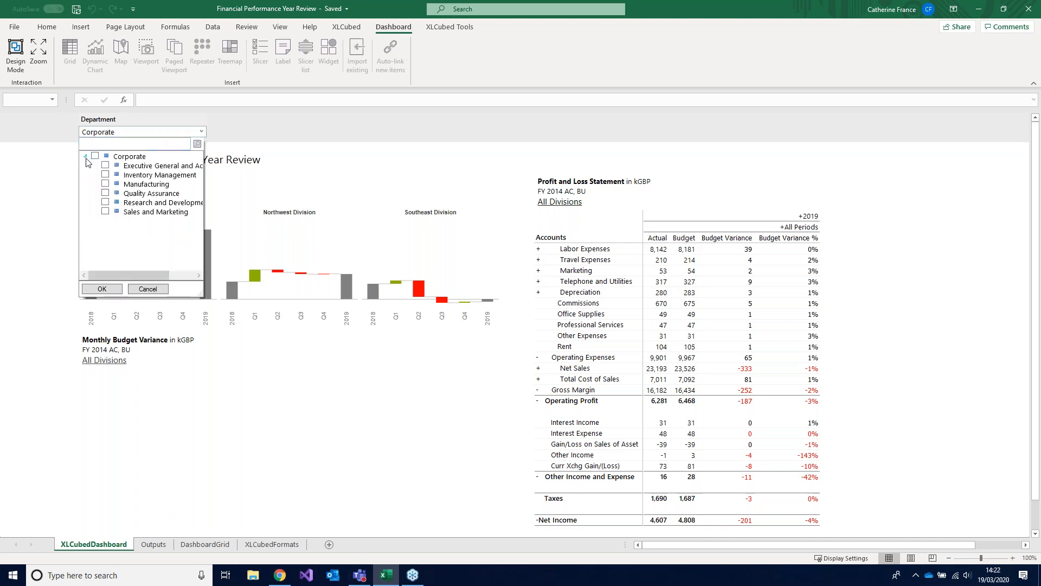
left_click(96, 156)
left_click(105, 165)
left_click(105, 174)
left_click(115, 288)
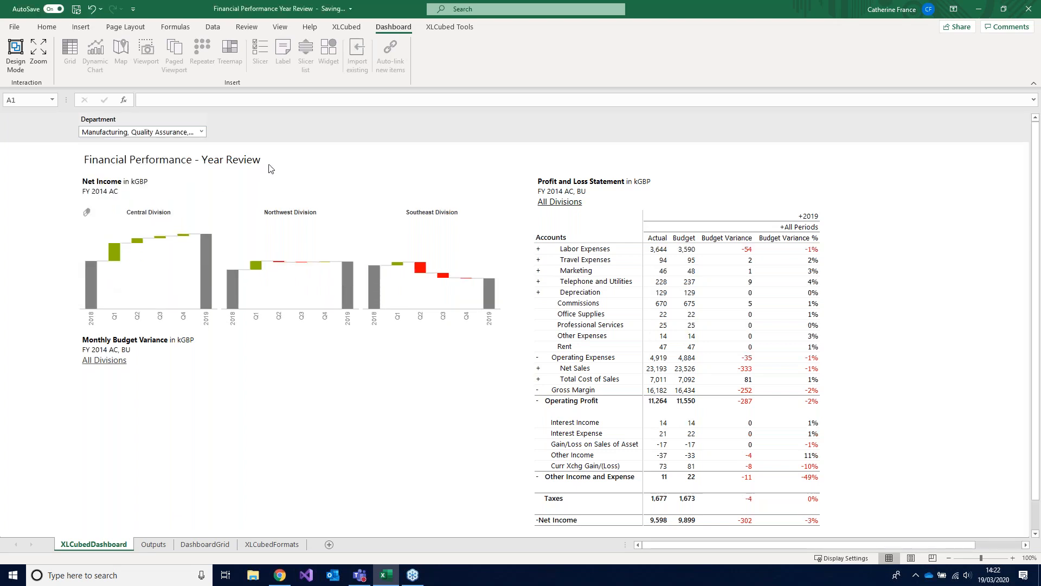
left_click(165, 275)
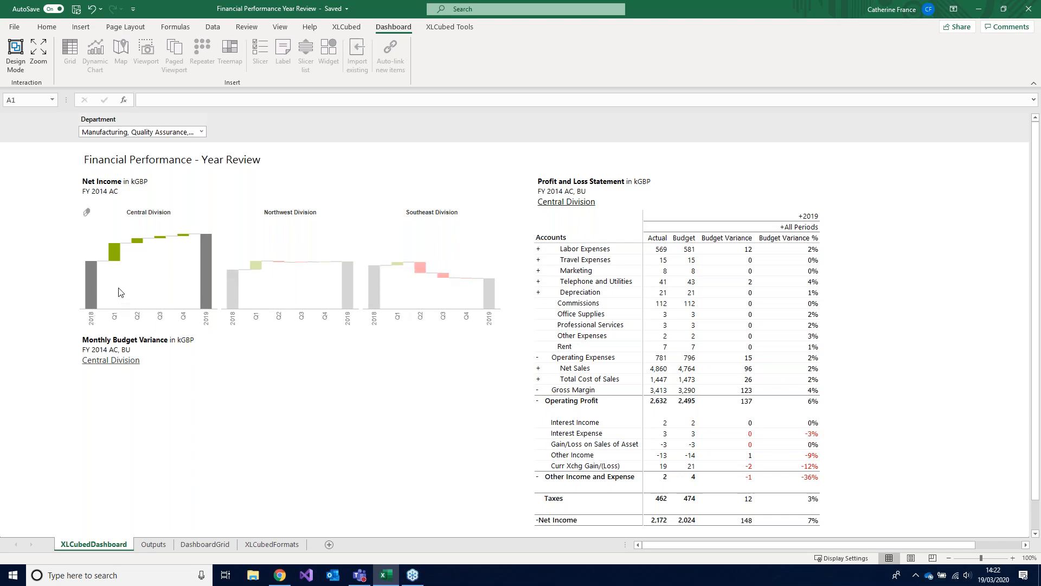
mouse_move(124, 256)
Enter the dashboard's design mode and insert a dynamic chart in the empty area below the Monthly Budget Variance heading.
left_click(16, 64)
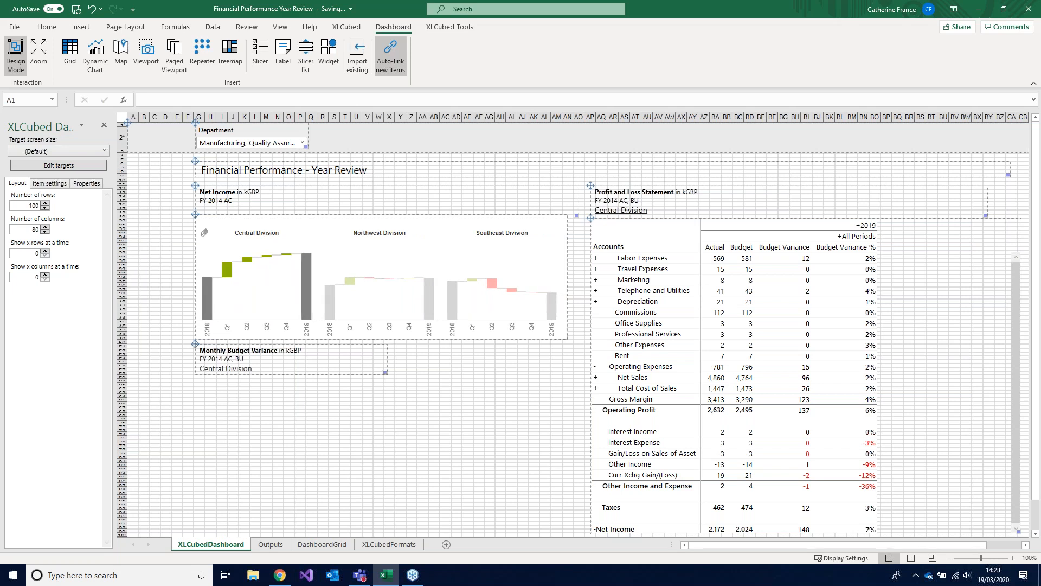
left_click_drag(195, 378, 565, 531)
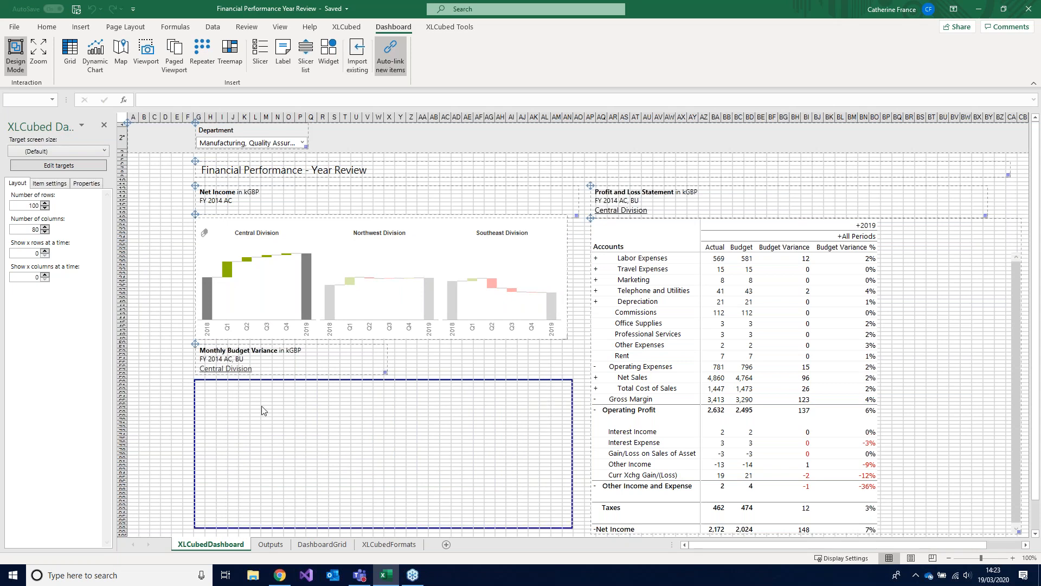
left_click(96, 69)
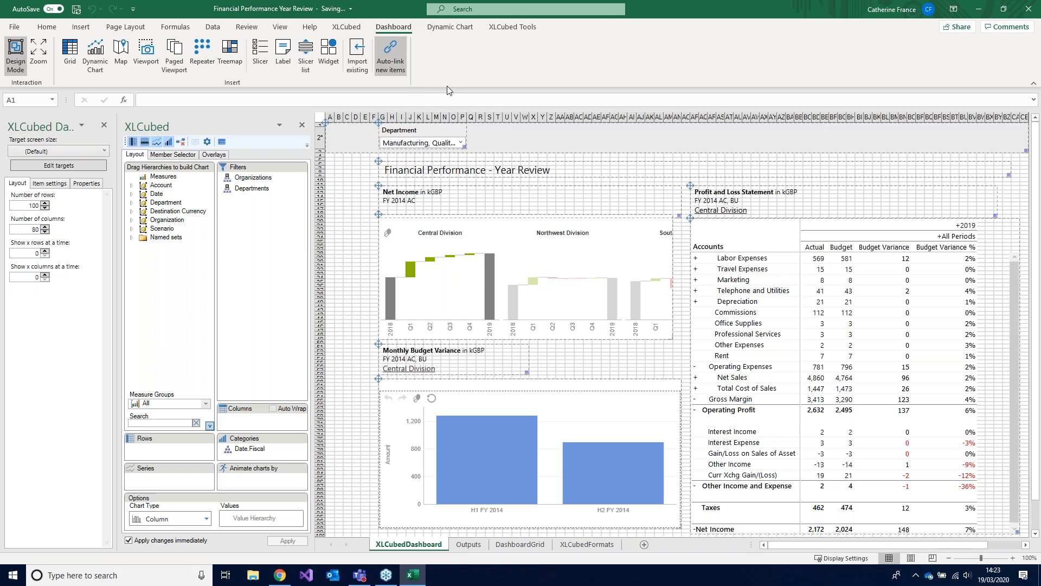
Check the Organizations filter's dashboard link, and move Date.Fiscal from the chart's categories to its filters, using only the Dashboard Selection member.
double_click(274, 179)
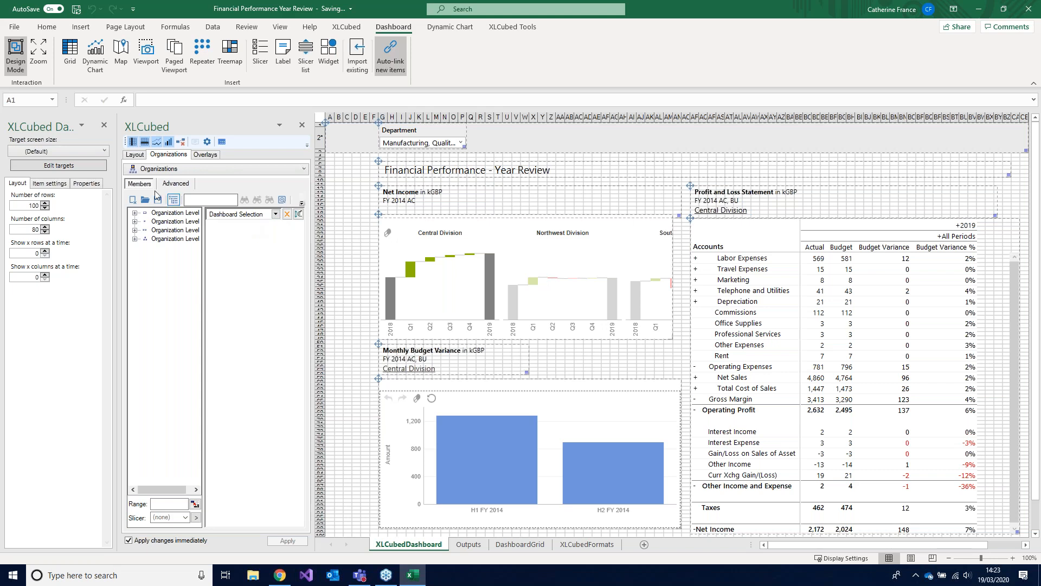
left_click(135, 155)
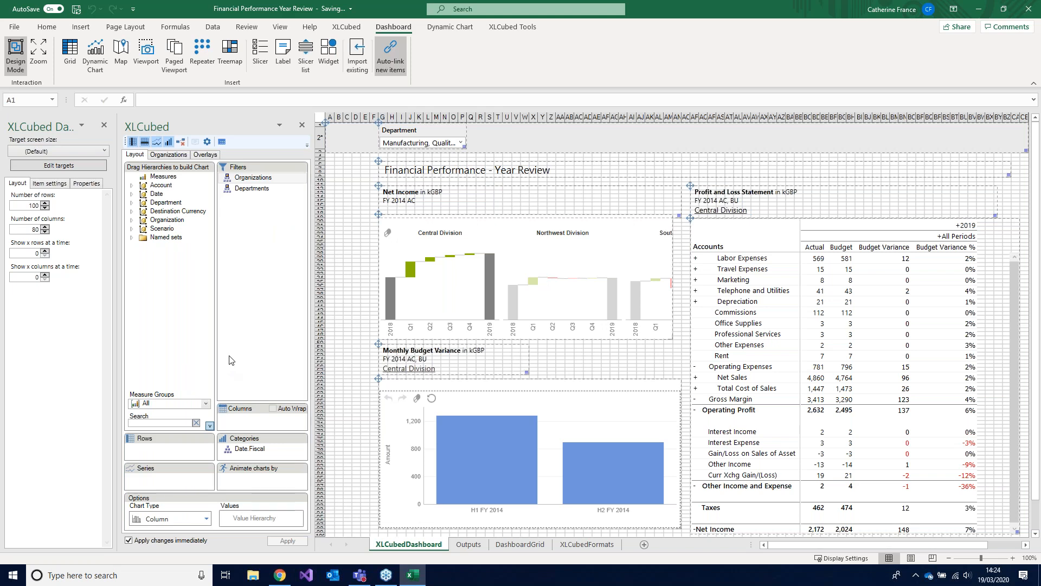
left_click(255, 449)
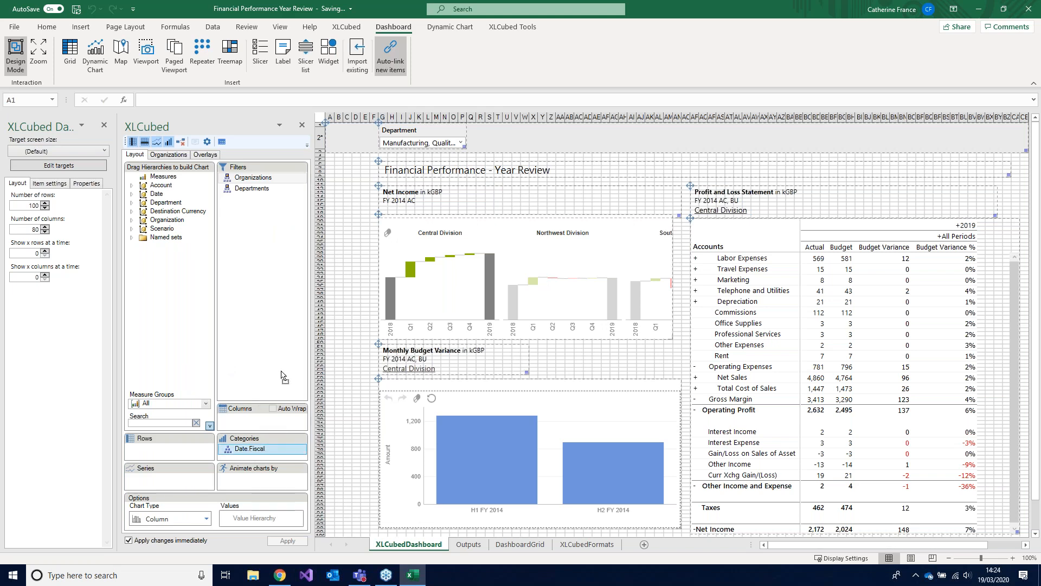
left_click(255, 215)
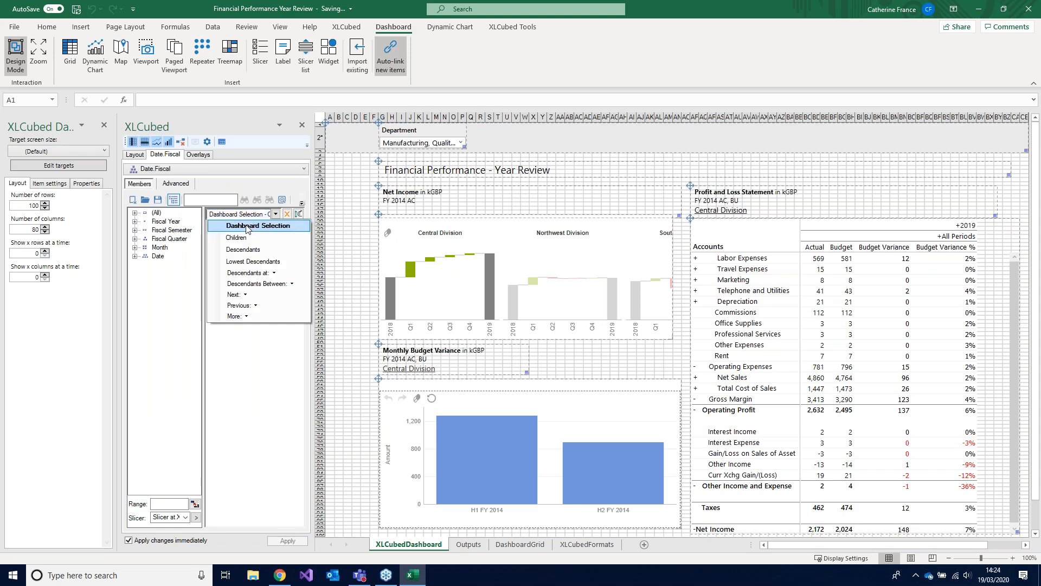
left_click(244, 230)
left_click(135, 156)
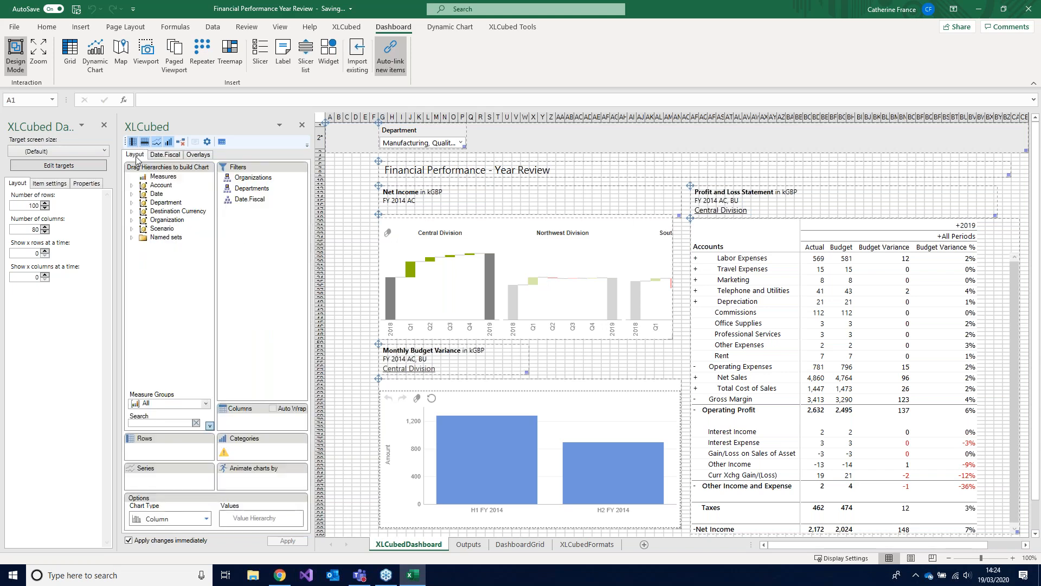
Change the new chart's type to the Integrated Variance column message chart.
left_click(180, 518)
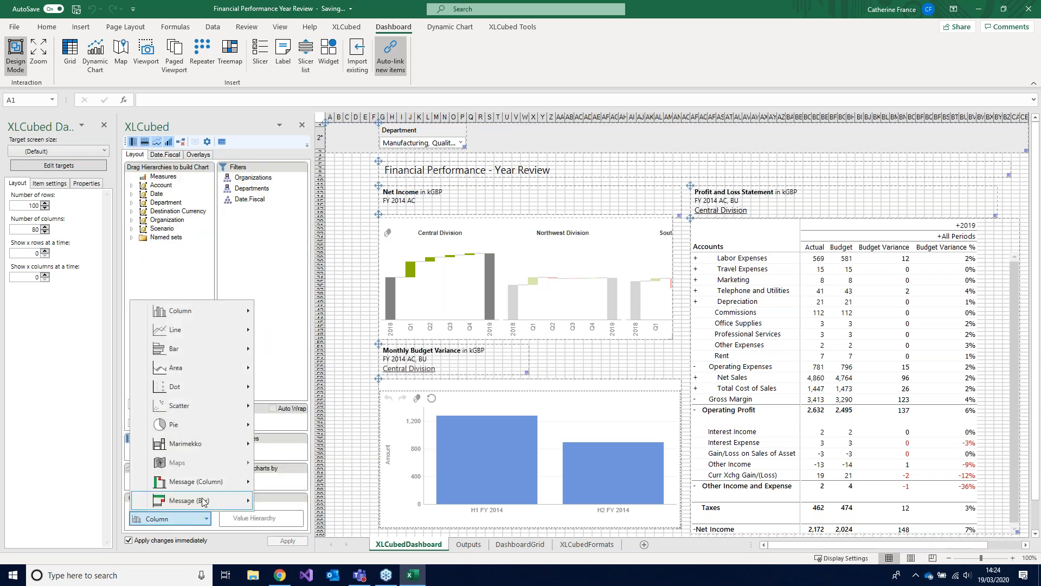
mouse_move(211, 487)
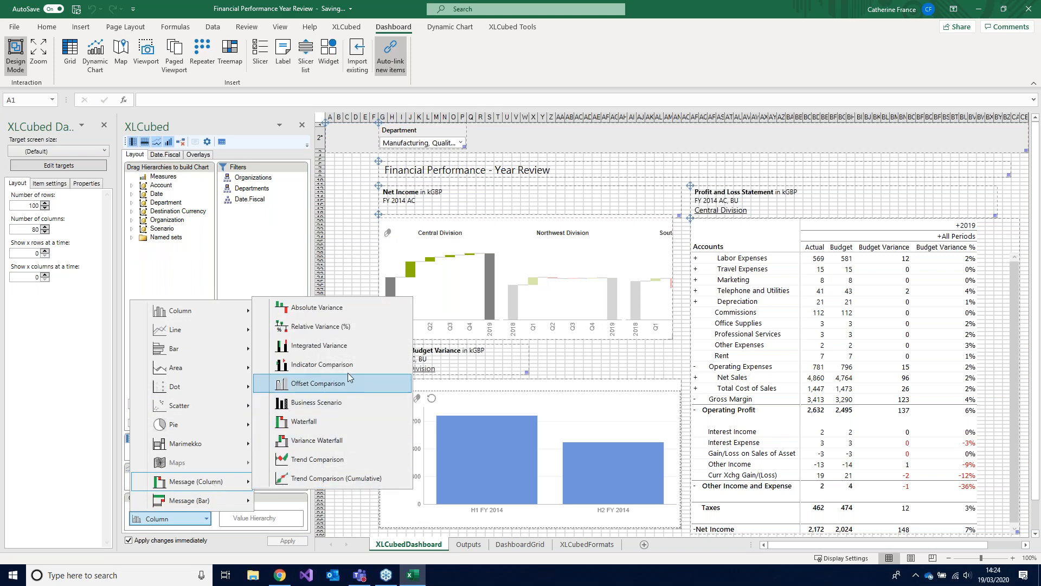
left_click(349, 349)
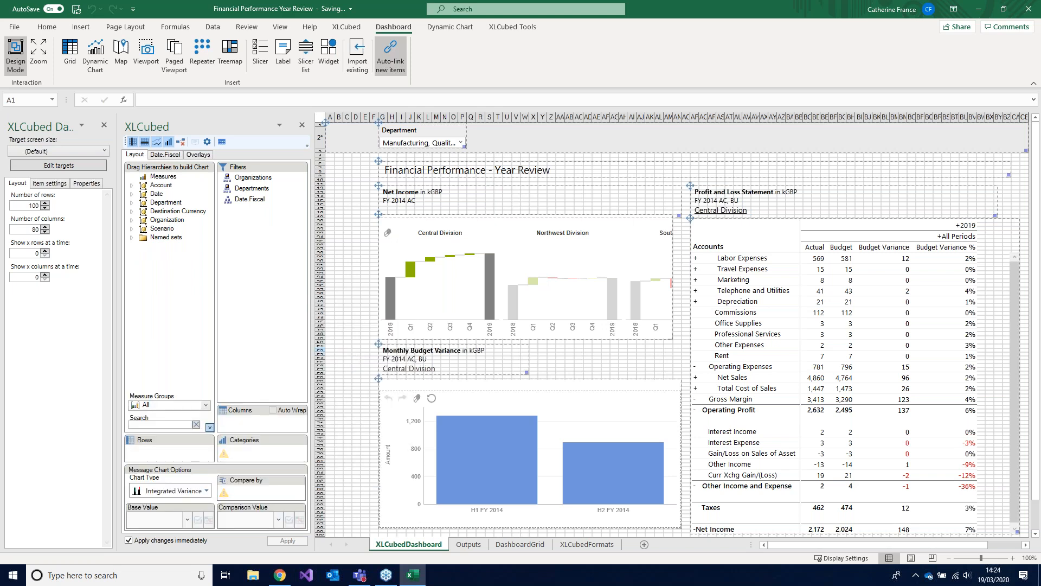
Add the Date.Month of Year hierarchy as the variance chart's categories.
left_click(131, 193)
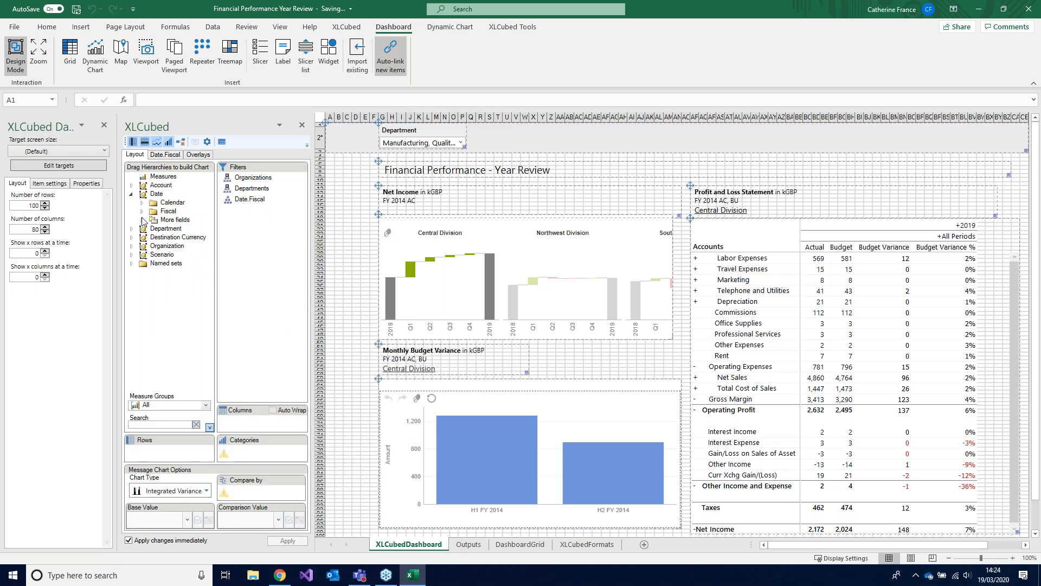
left_click(142, 219)
left_click_drag(165, 229, 274, 458)
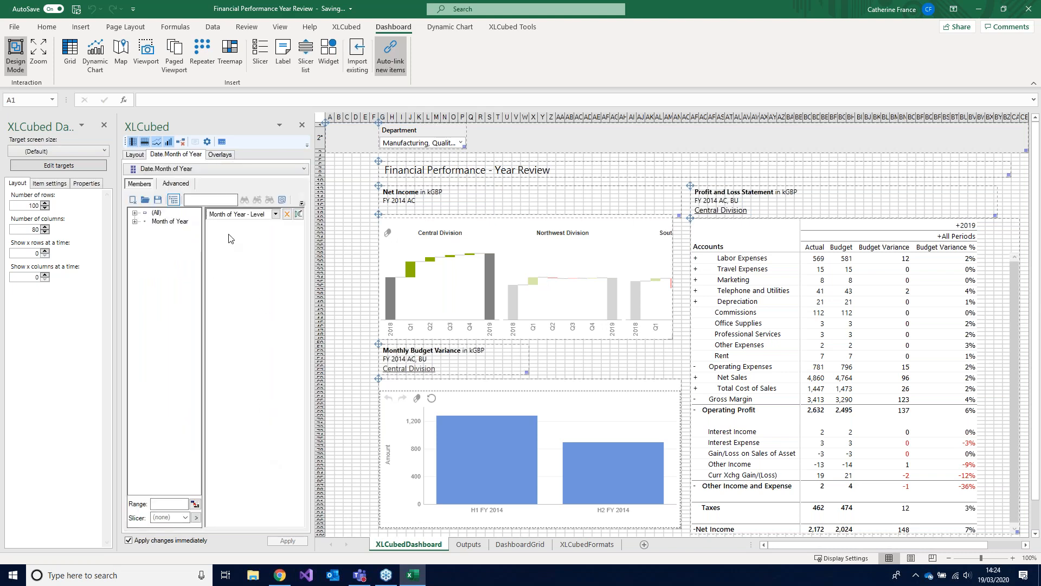
left_click(132, 156)
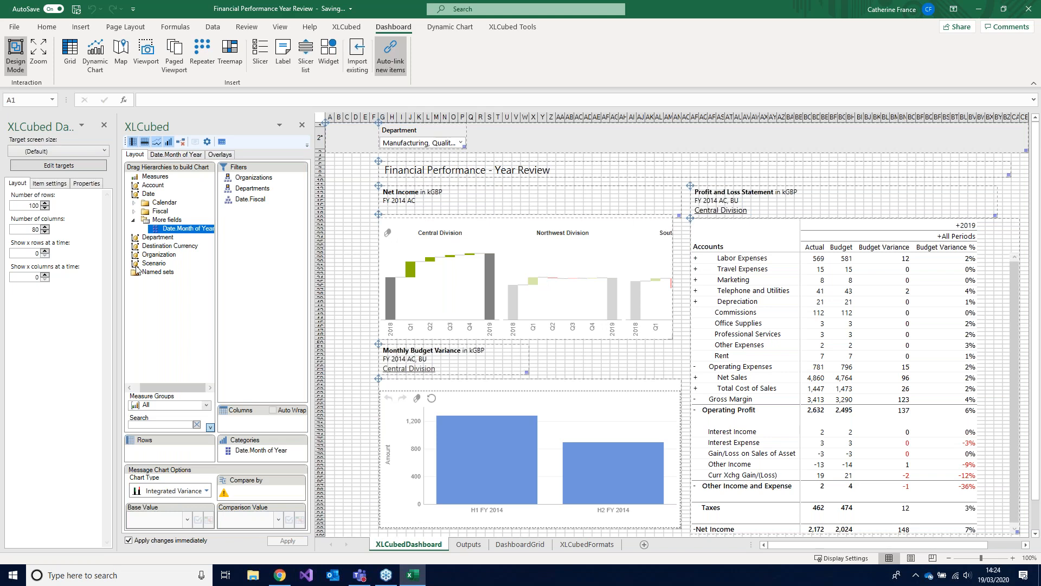
Compare the chart by Scenario, with Actual as the base value and Budget as the comparison value.
double_click(154, 263)
left_click_drag(155, 273, 247, 490)
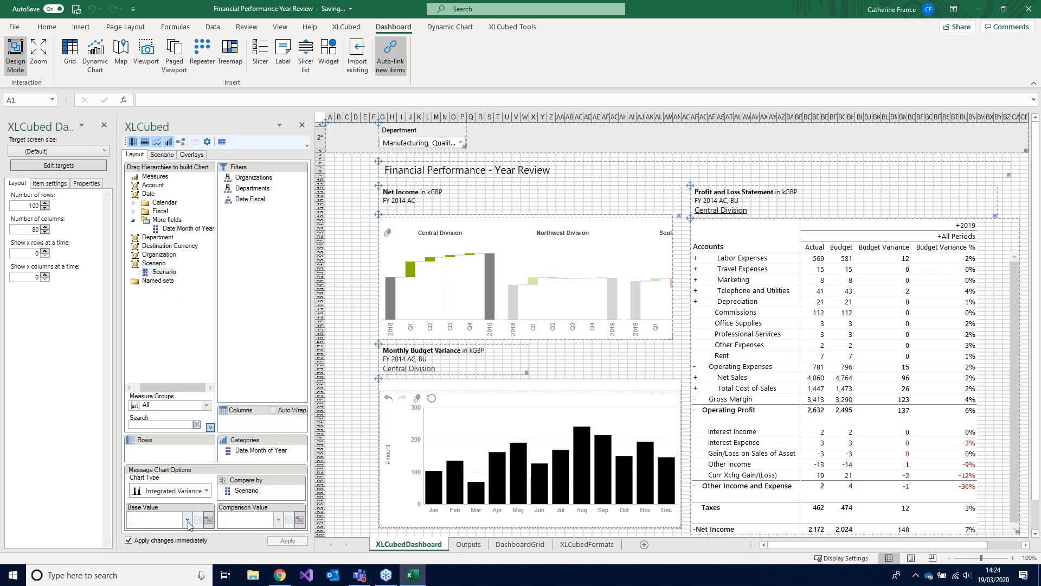
left_click(188, 522)
left_click(160, 430)
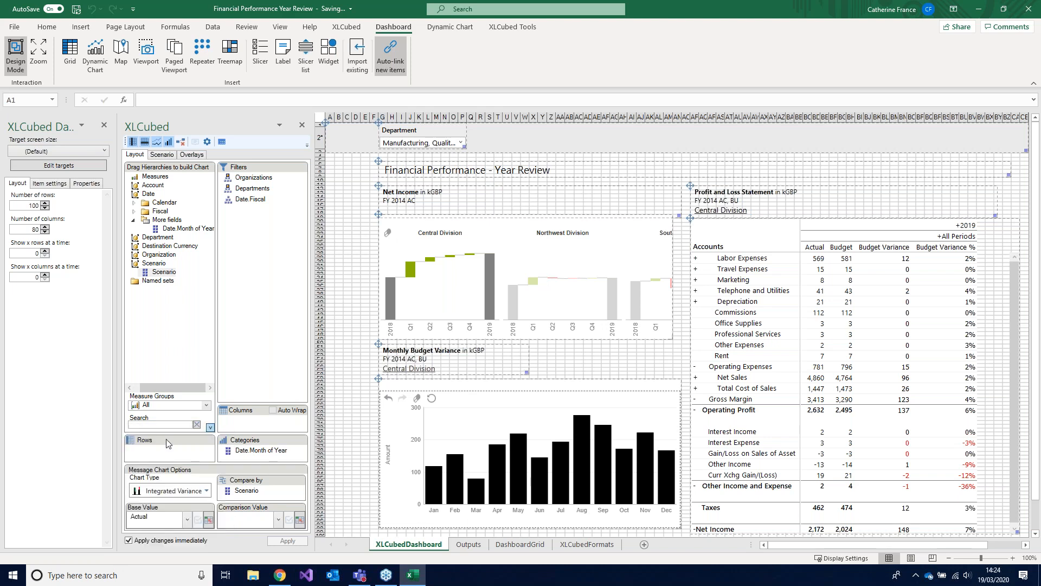
left_click(279, 521)
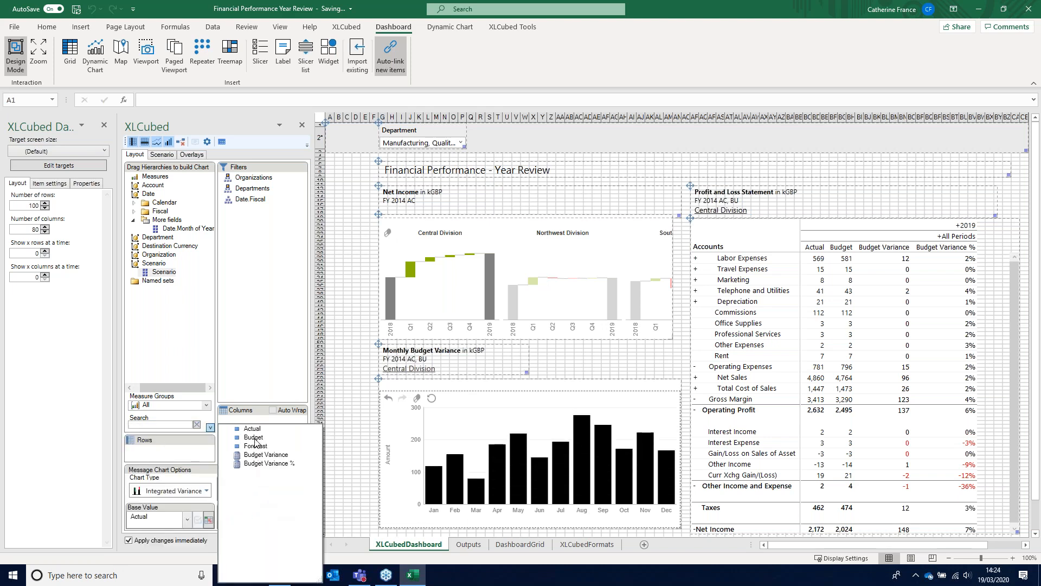
left_click(254, 438)
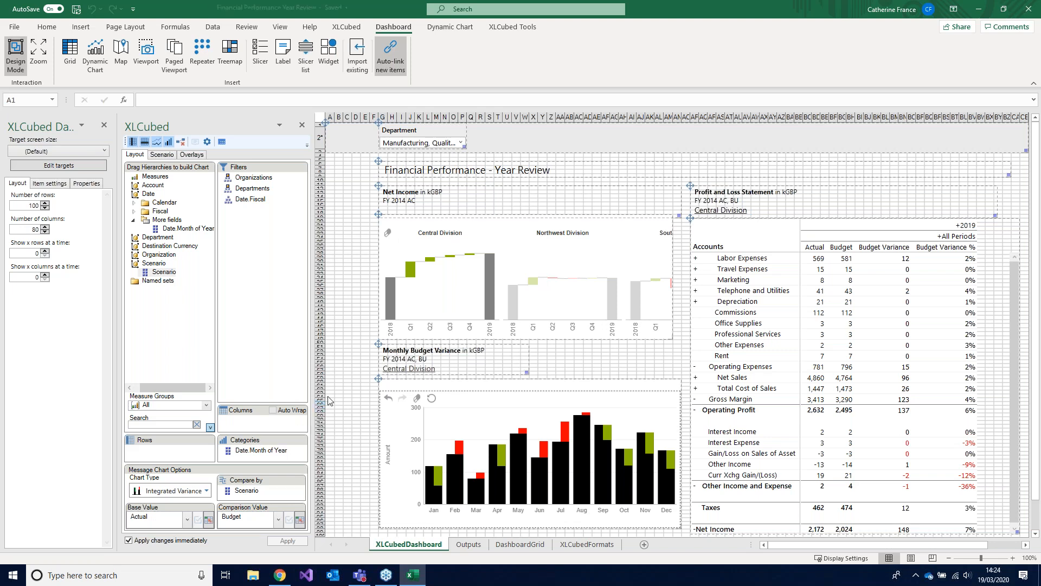
Apply the Message chart style to the monthly budget variance chart.
left_click(449, 27)
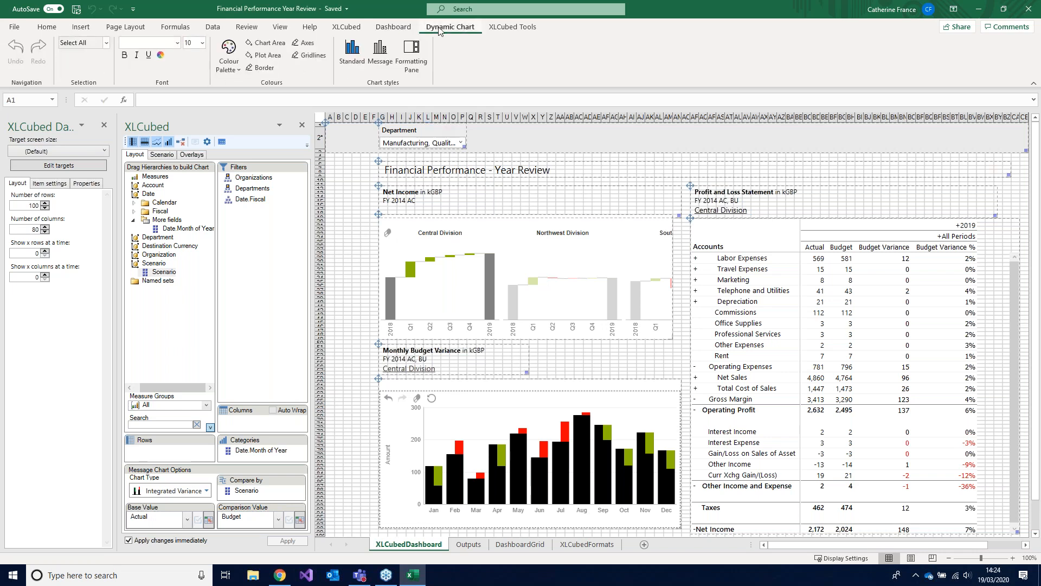
left_click(381, 67)
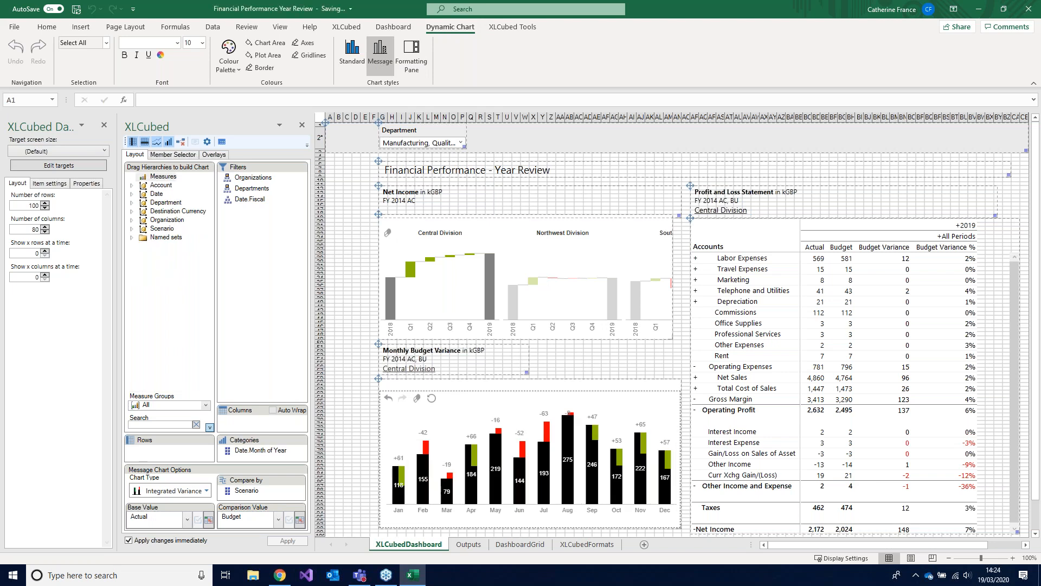
Remove the border from the monthly budget variance chart and close the chart's task pane.
left_click(264, 68)
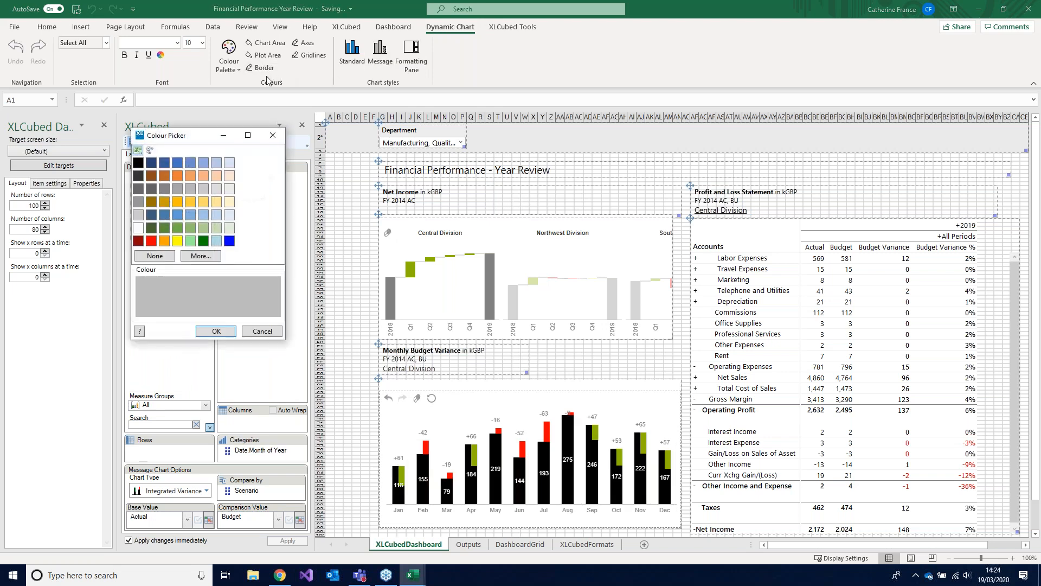
left_click(157, 257)
left_click(212, 333)
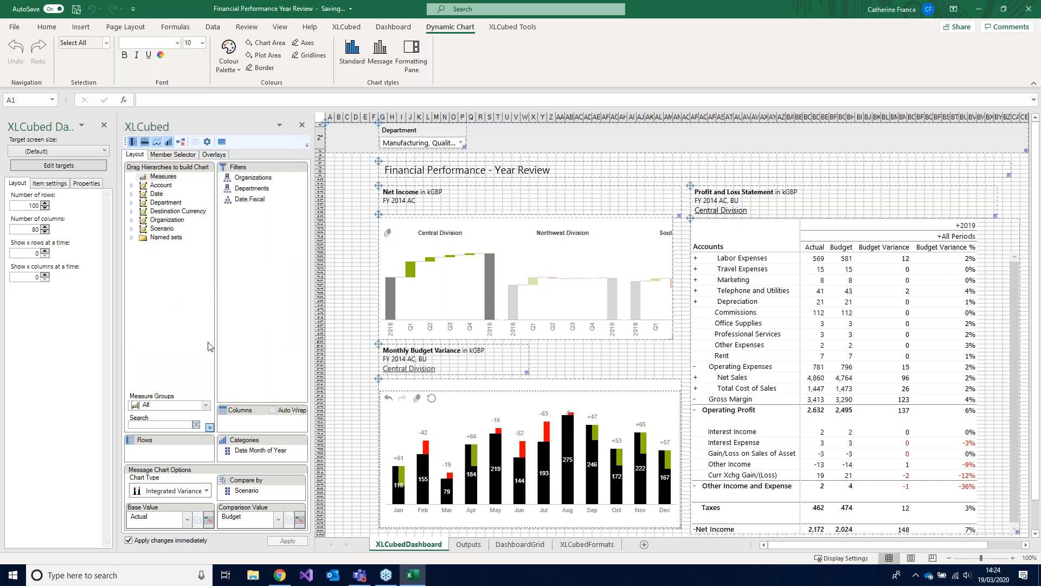
left_click(303, 126)
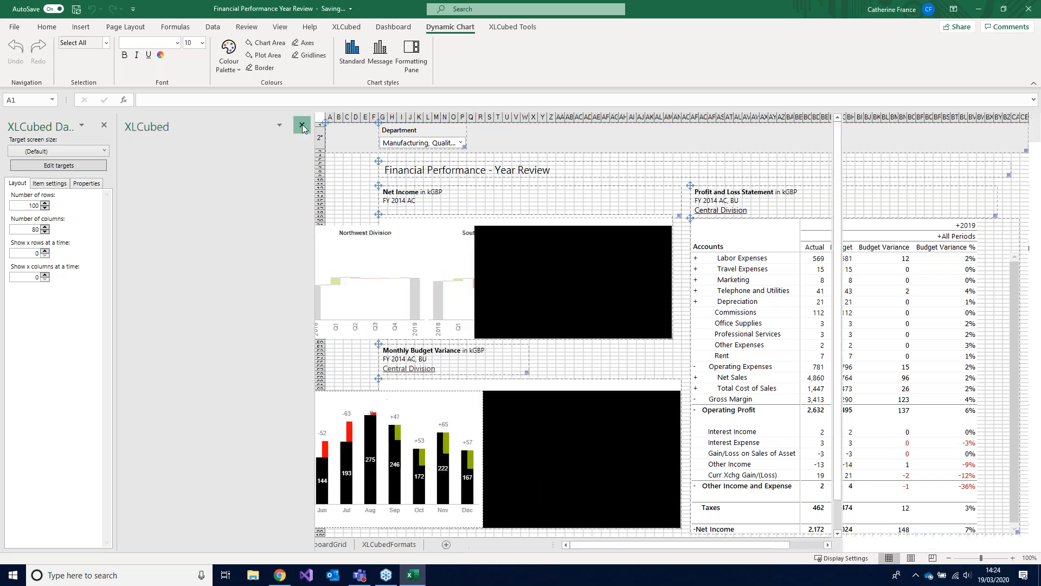
Leave design mode and filter the dashboard to Northwest Division, Q1 and Aug through the linked charts.
left_click(394, 27)
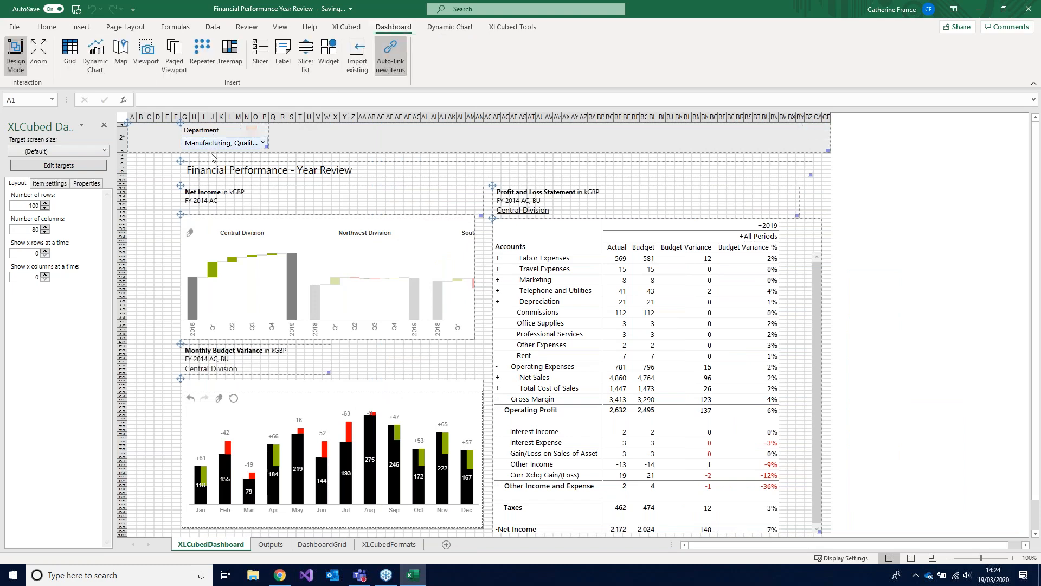
left_click(21, 66)
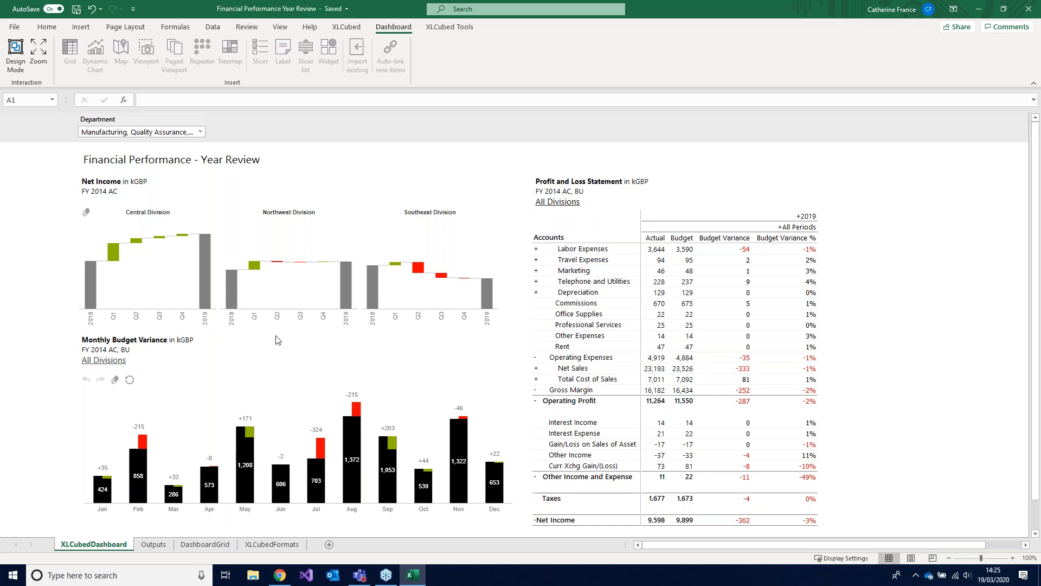
left_click(278, 292)
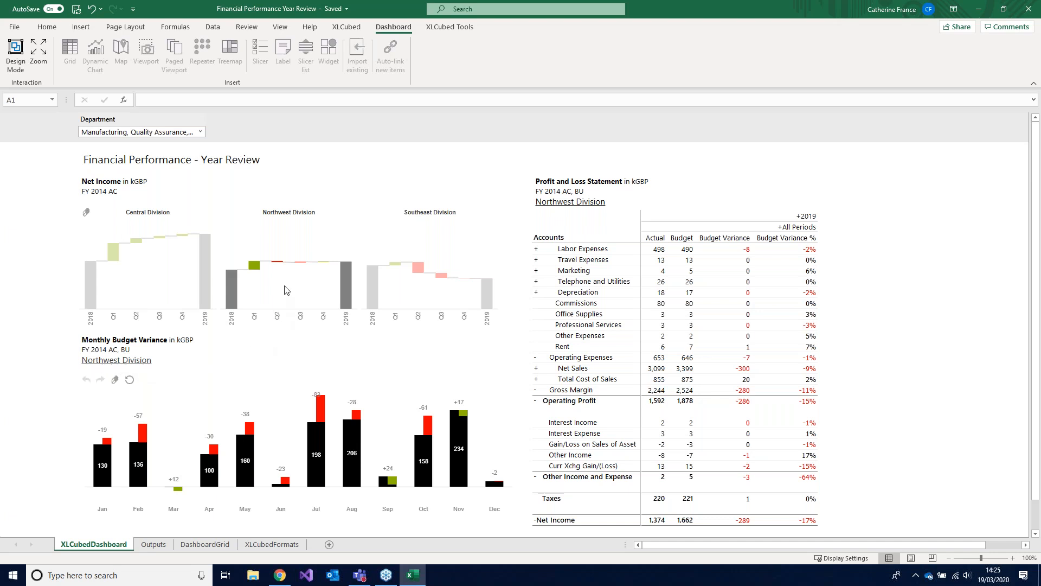
left_click(253, 271)
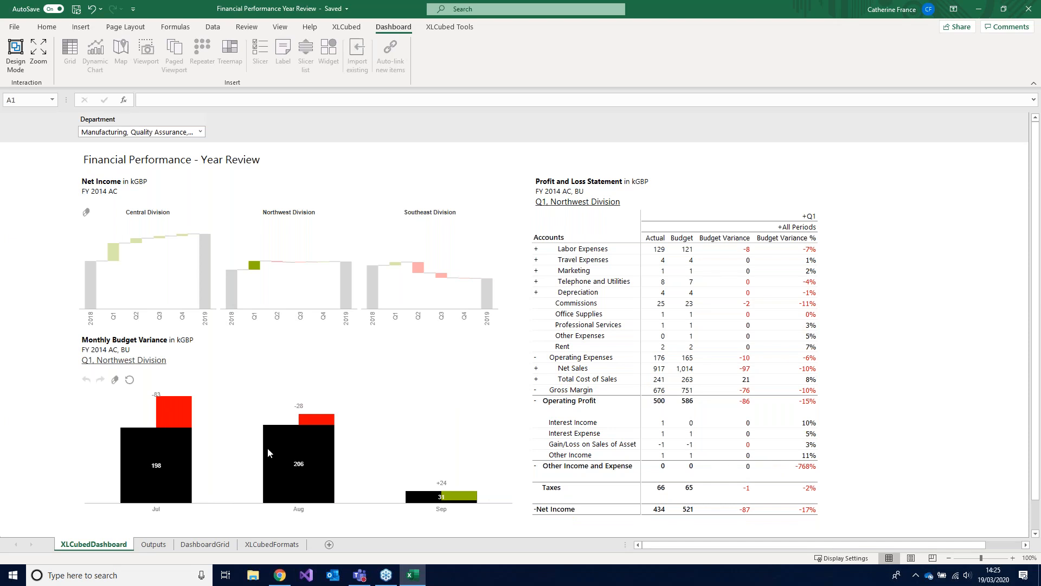
left_click(274, 474)
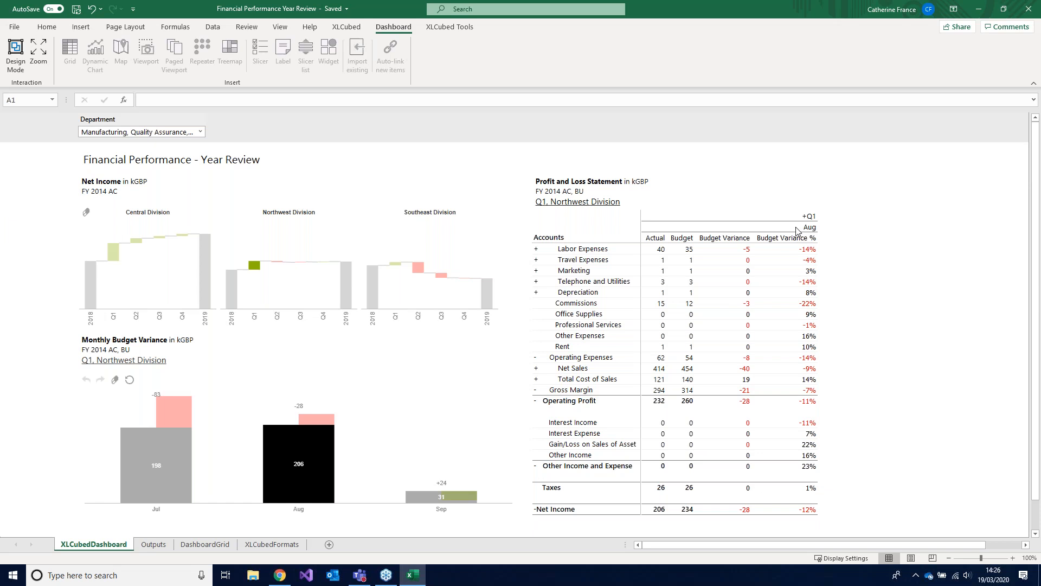
Return to dashboard design mode and switch the target screen size to Tablet portrait.
left_click(1003, 13)
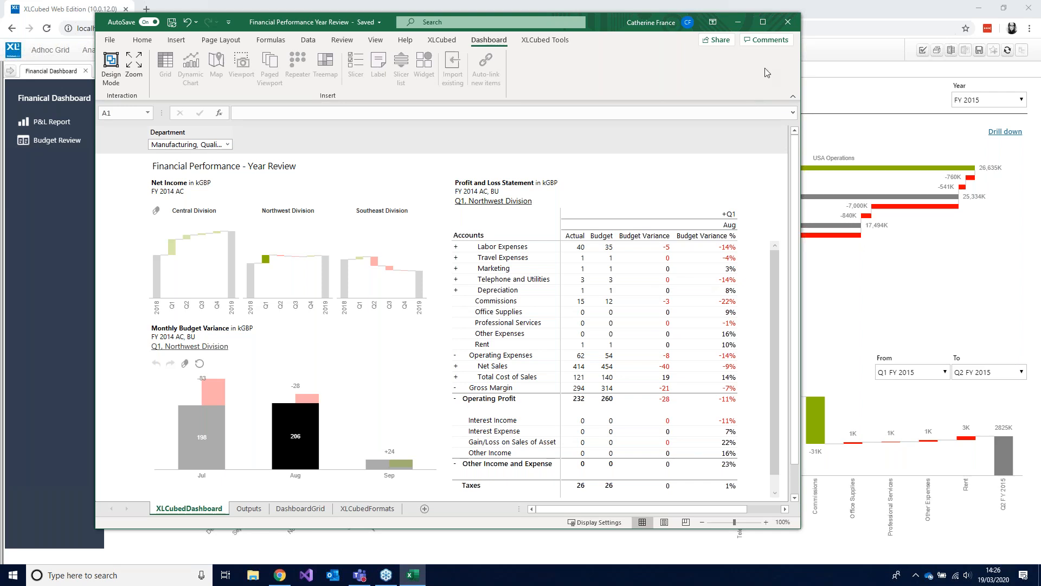
left_click(763, 23)
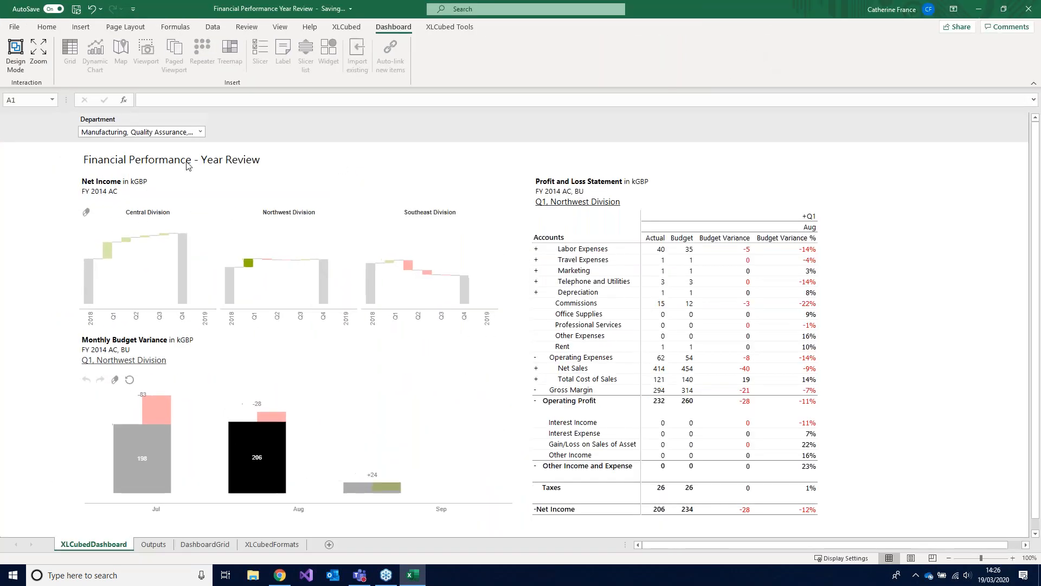
left_click(22, 65)
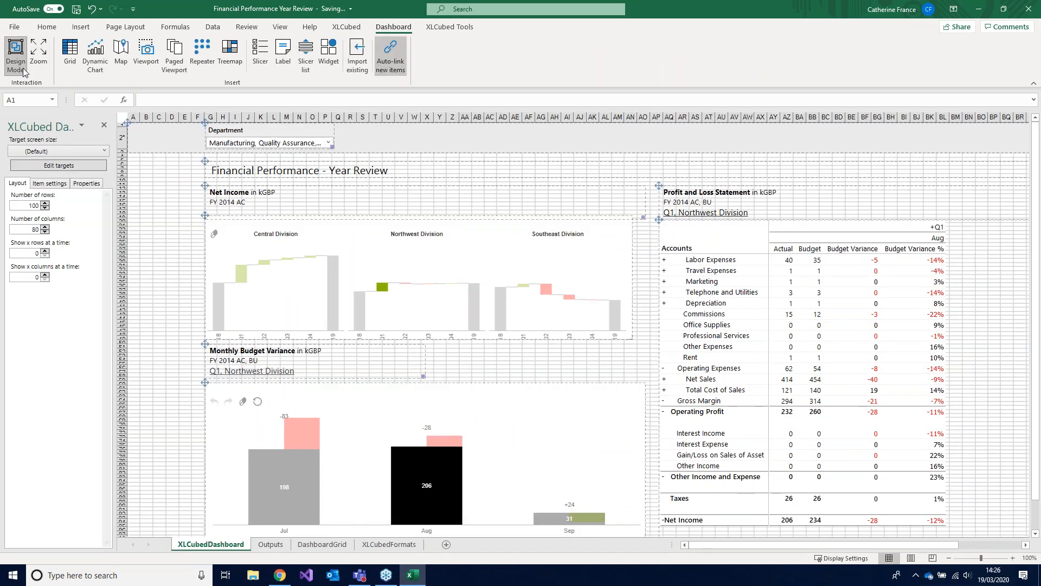
left_click(105, 151)
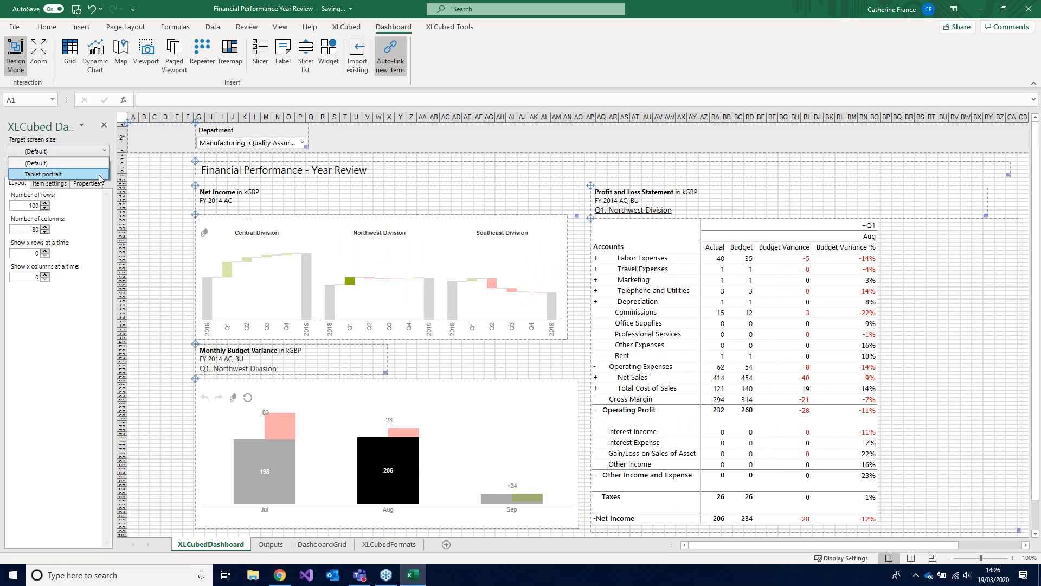
left_click(98, 174)
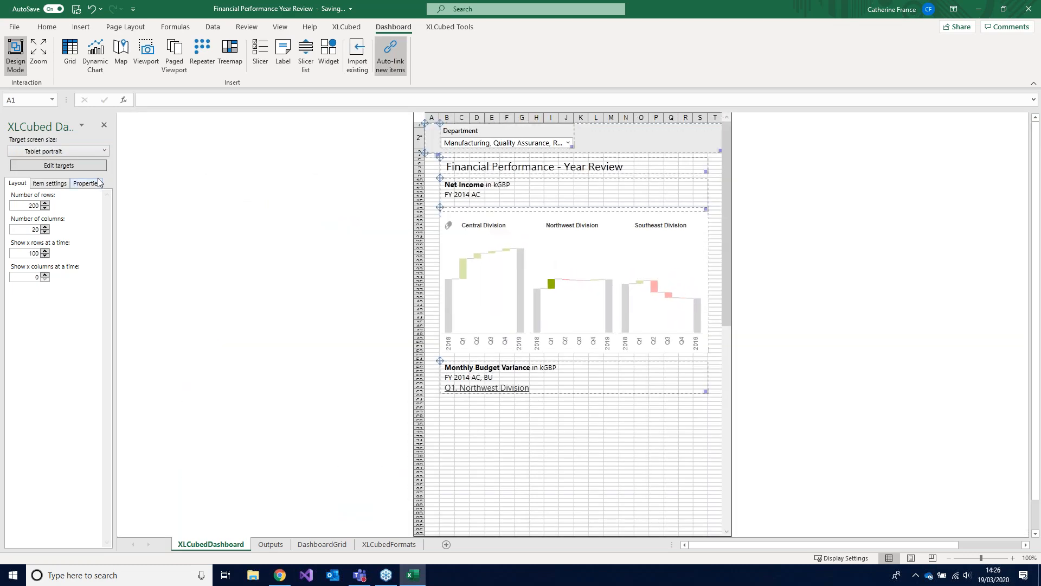
Place the Dynamic Chart in the empty area below the Monthly Budget Variance header in the tablet layout and make it visible.
scroll(722, 222, "down", 2)
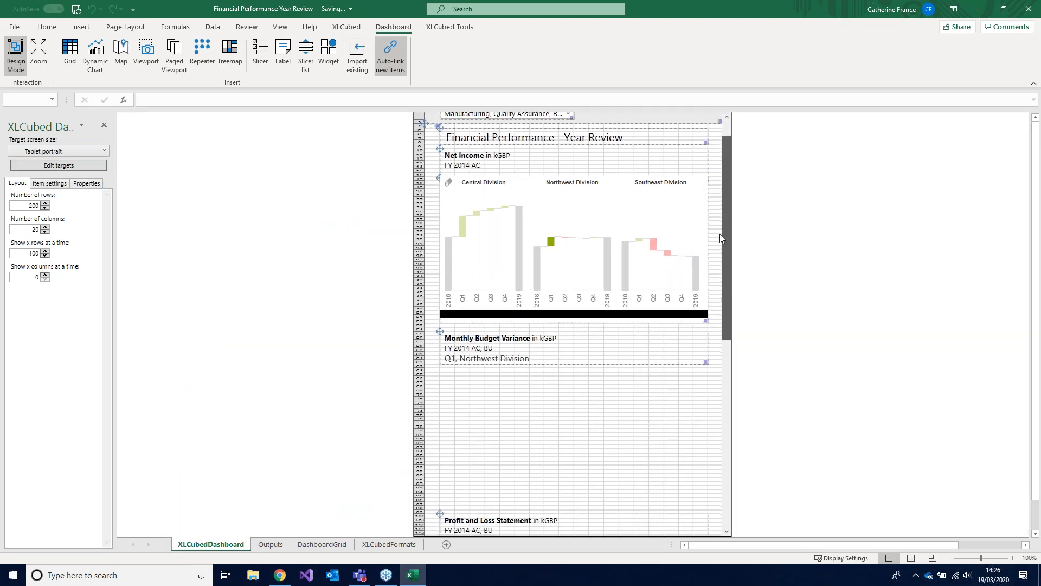
scroll(720, 238, "down", 3)
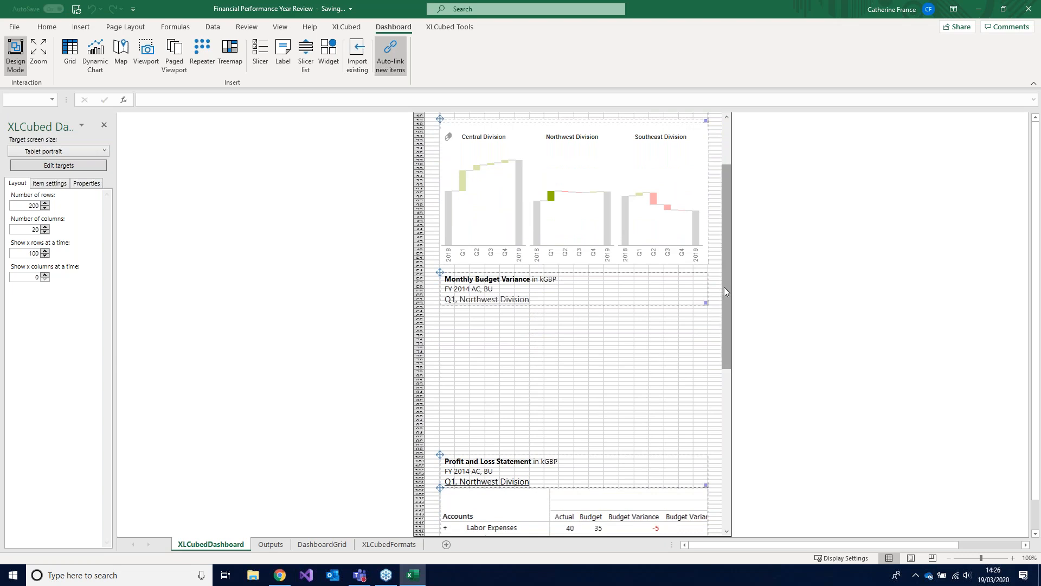
left_click(454, 316)
left_click_drag(486, 339, 699, 452)
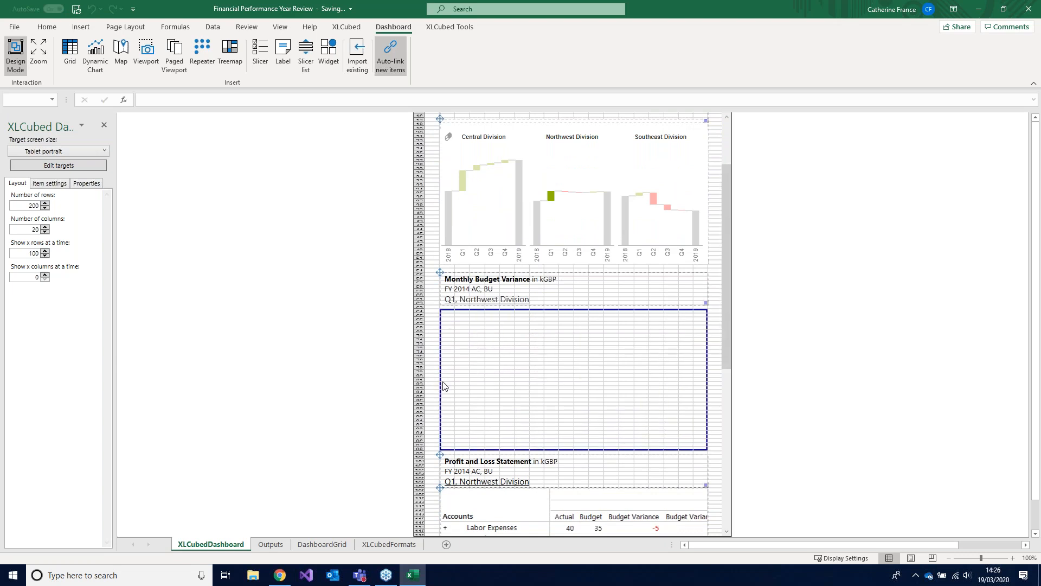
left_click(60, 186)
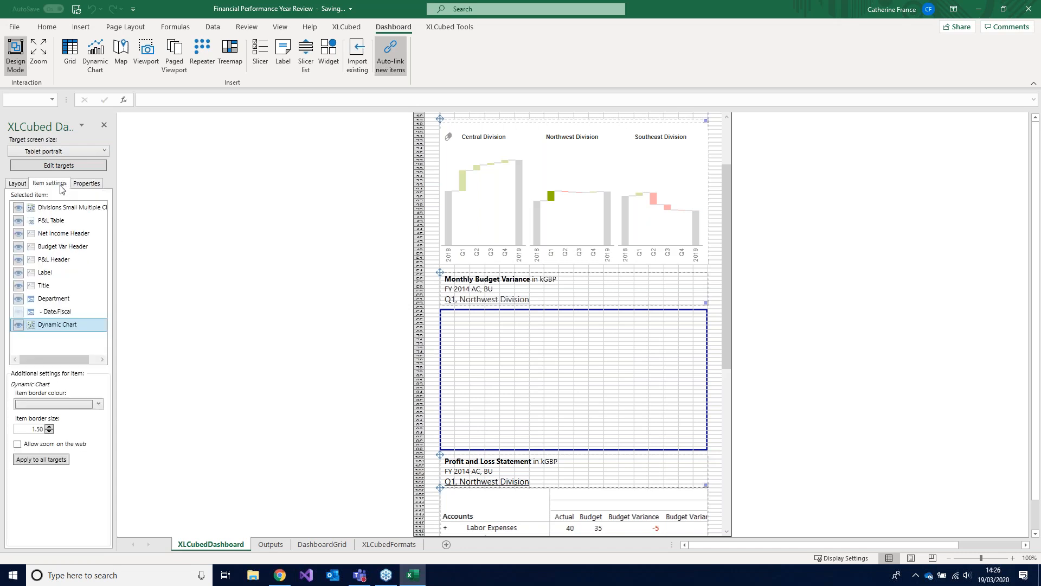
left_click(18, 326)
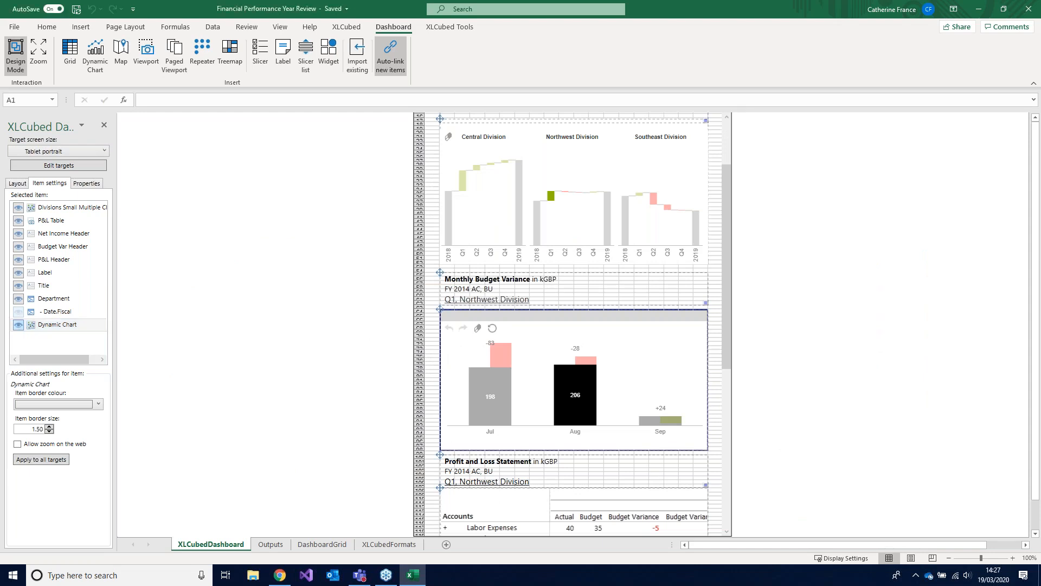
left_click(361, 29)
left_click(293, 50)
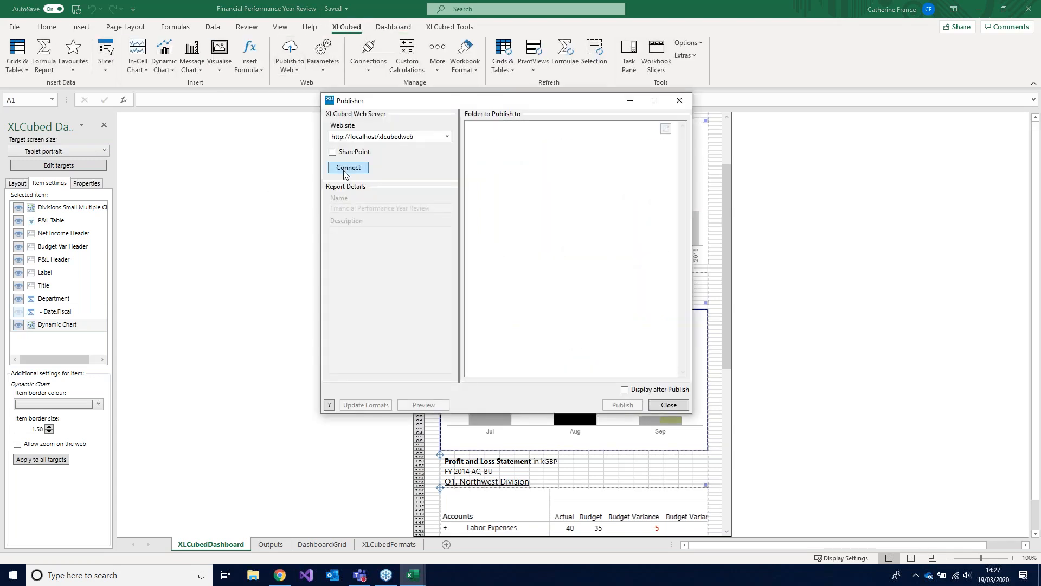
left_click(344, 172)
Switch to XLCubed Web Edition in Chrome and open the Financial Performance - Year Review report from its home page.
left_click(279, 575)
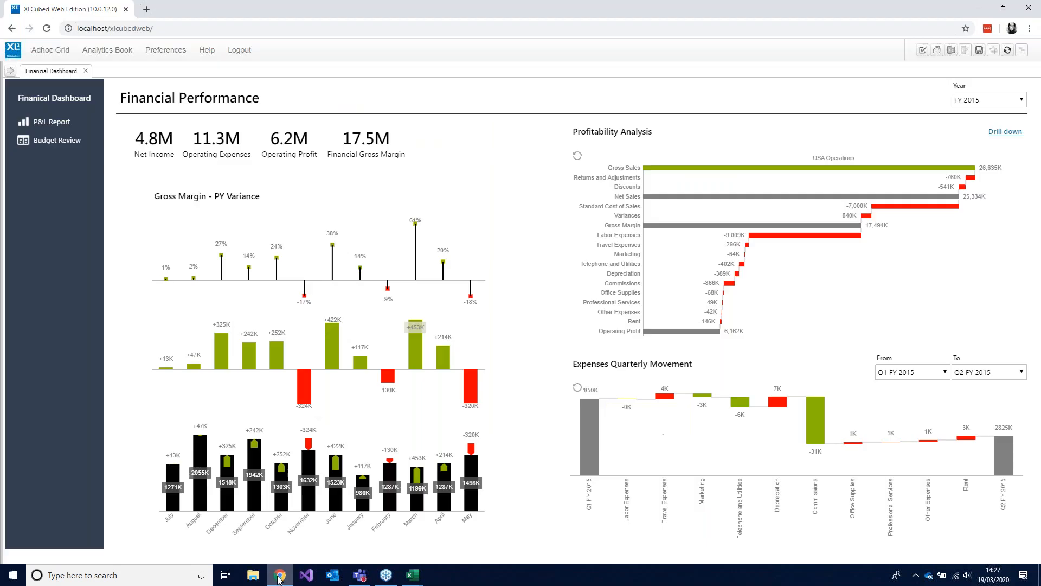
left_click(13, 50)
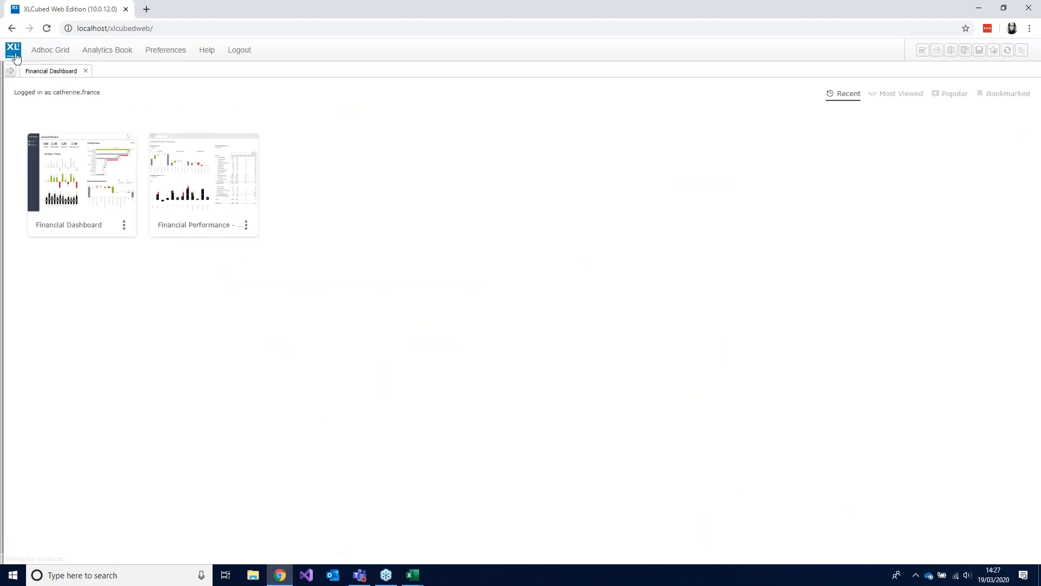
left_click(189, 193)
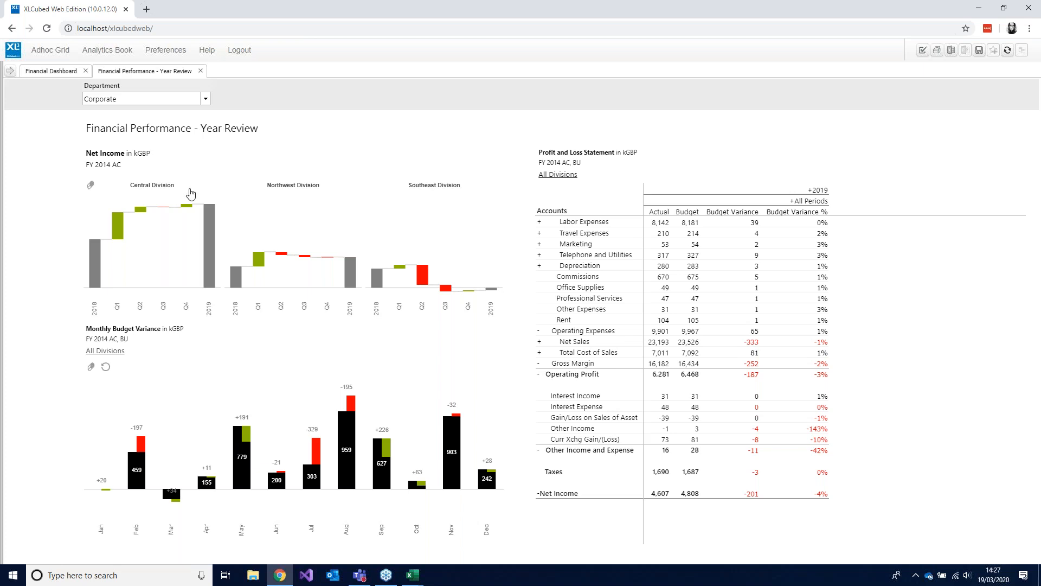
Filter the web report to Central Division and Q1, and shrink the browser window to check the narrow portrait layout.
left_click(161, 250)
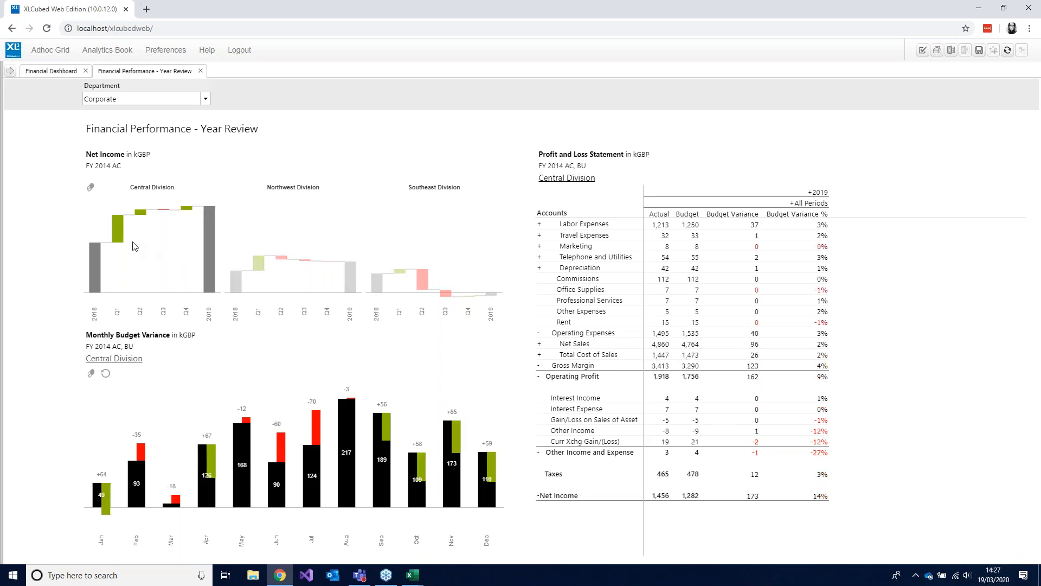
left_click(117, 242)
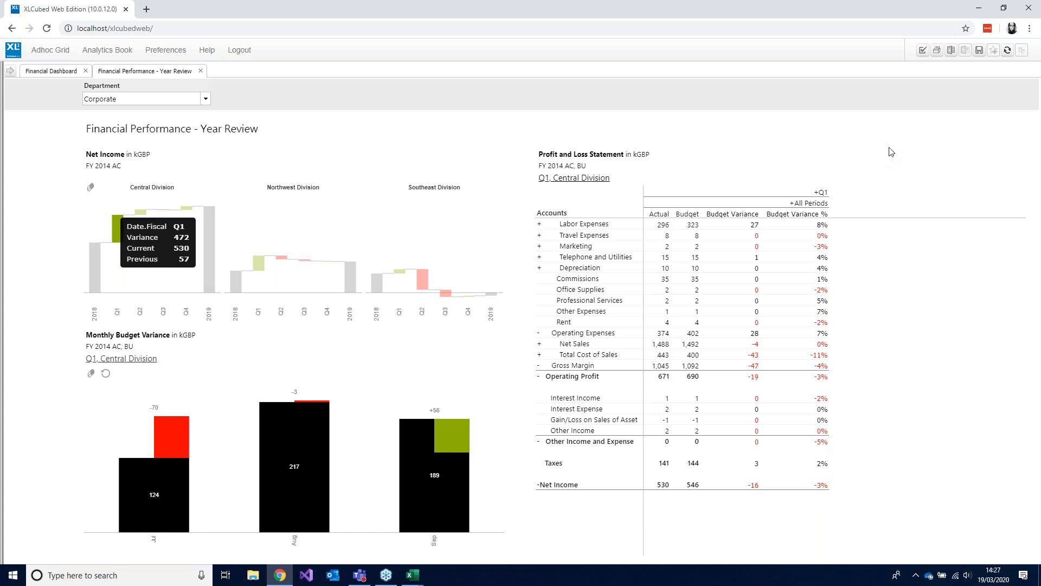
left_click(1004, 7)
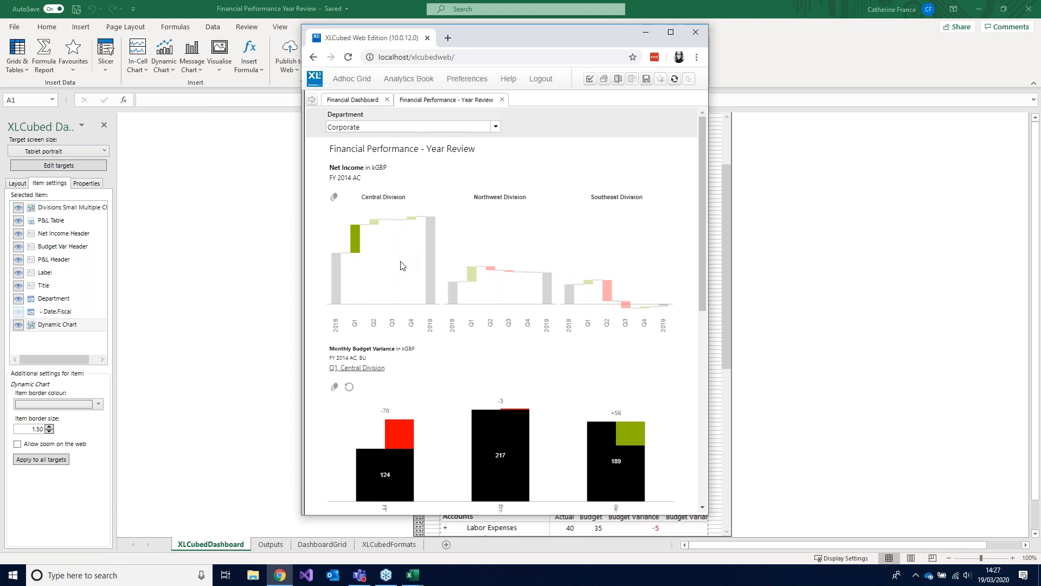
left_click_drag(705, 167, 685, 157)
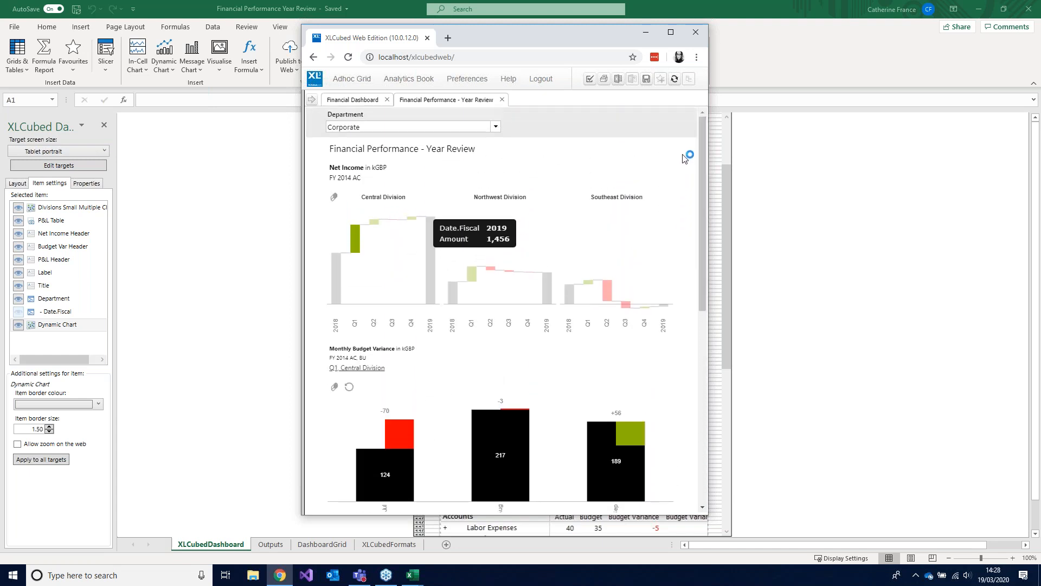